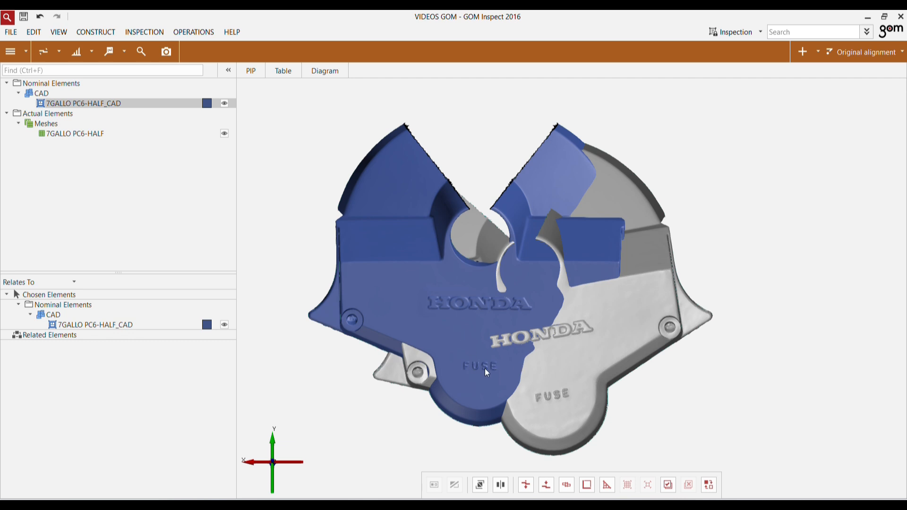
Step: Hide the 7GALLO PC6-HALF mesh and construct surface point CAD - Z1 on the flat front face, above the left screw hole
key("F7")
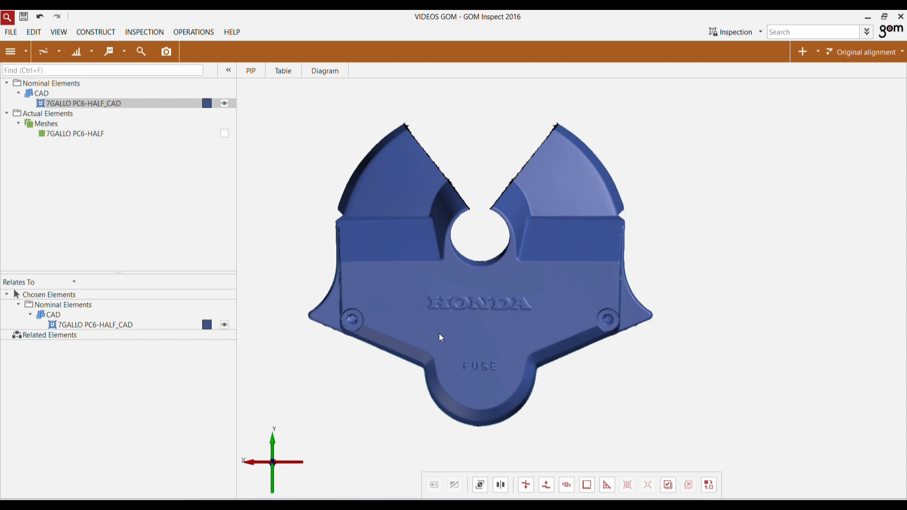
left_click(225, 134)
left_click(93, 34)
mouse_move(99, 47)
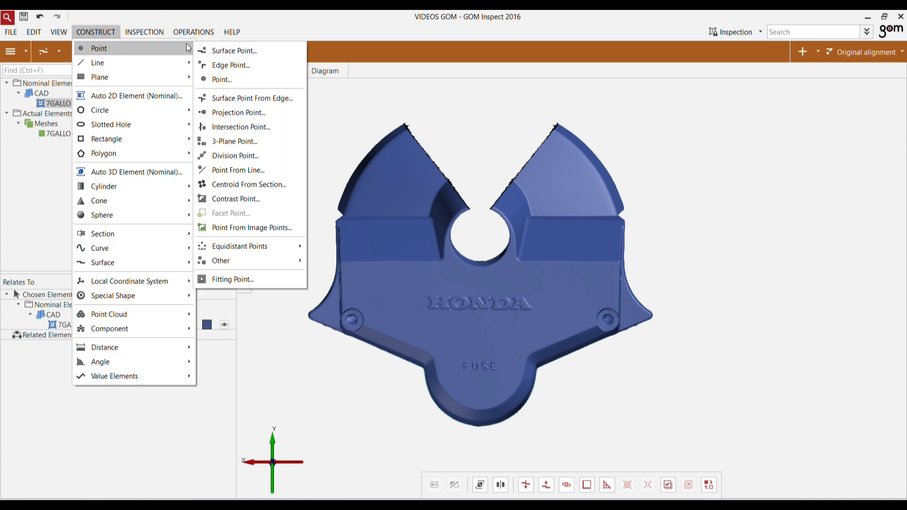
left_click(223, 49)
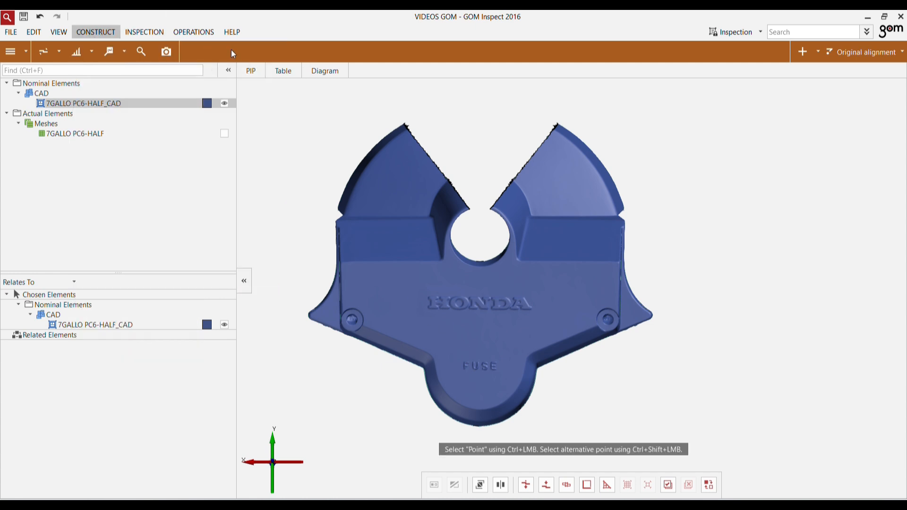
left_click(356, 274, "ctrl")
left_click(163, 85)
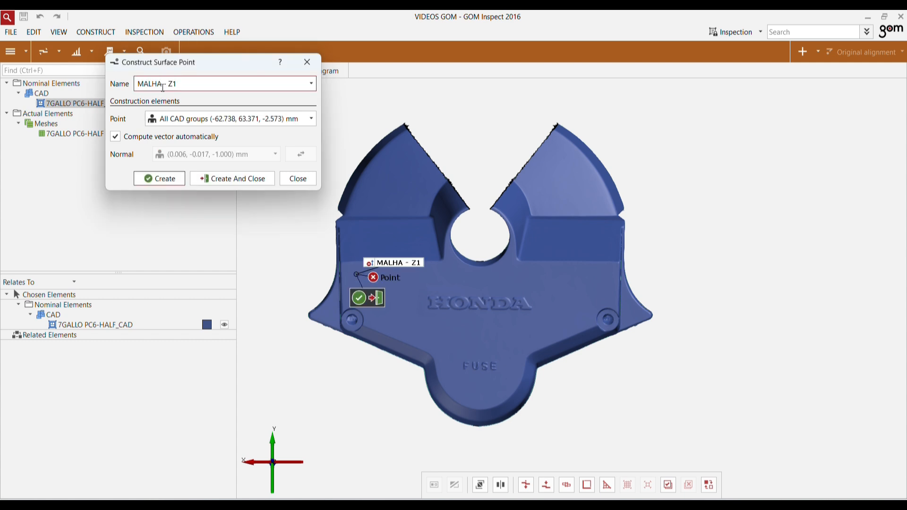
left_click_drag(162, 85, 136, 82)
type("CAD")
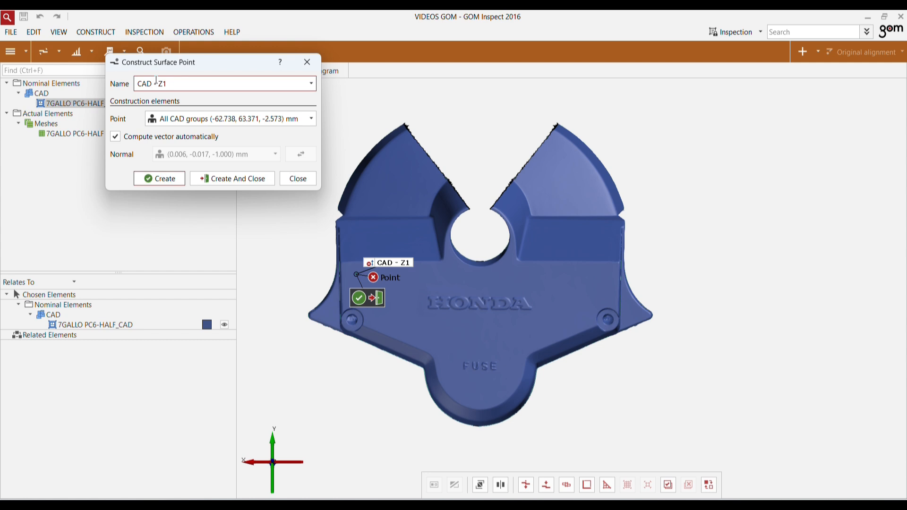
left_click(164, 182)
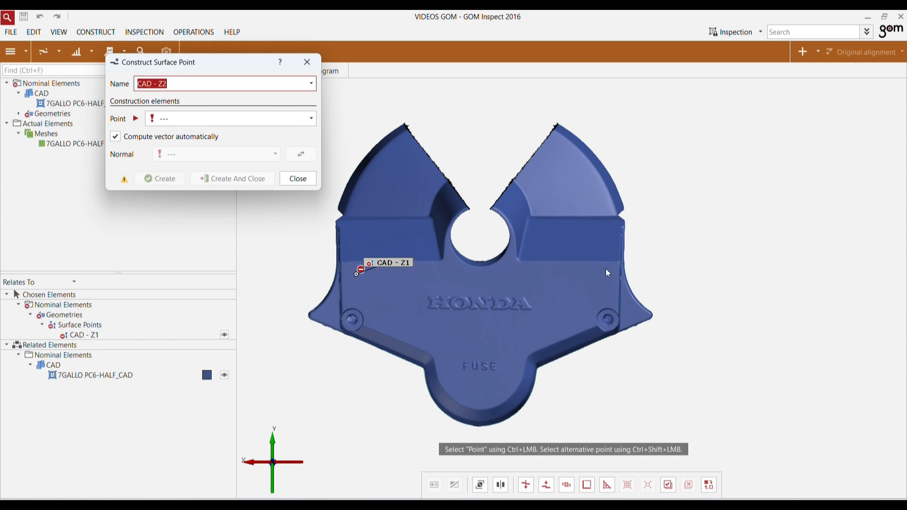
Step: Construct surface points CAD - Z2 above the right screw hole and CAD - Z3 below the FUSE lettering
left_click(606, 270, "ctrl")
left_click(609, 295)
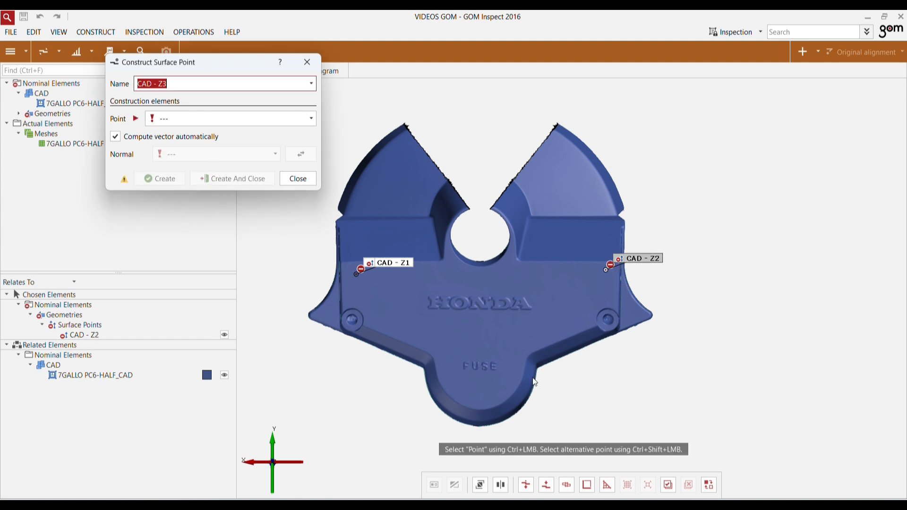
left_click(478, 396, "ctrl")
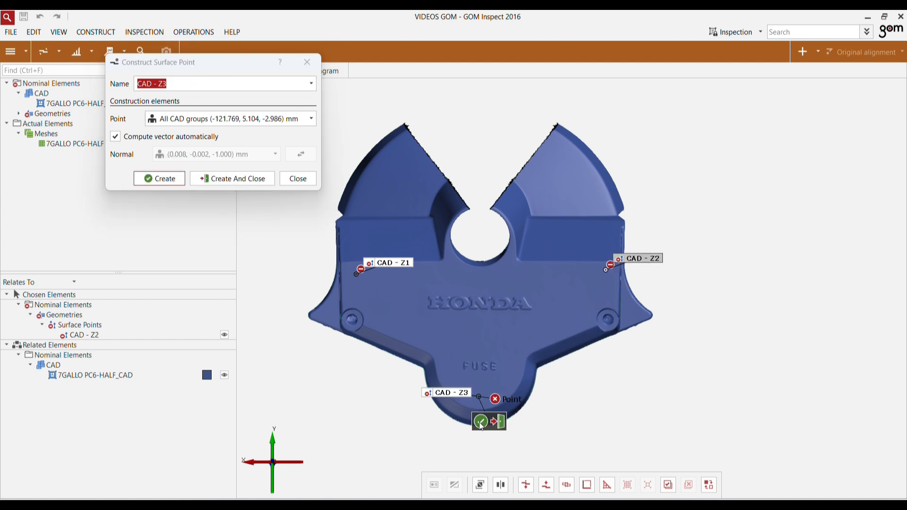
key("Return")
left_click(298, 178)
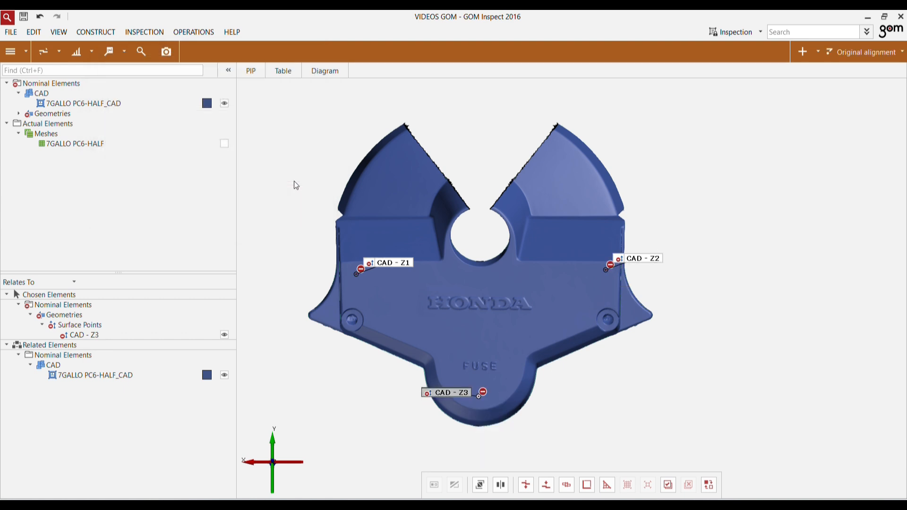
Step: Construct a nominal auto cylinder on the counterbore wall of the left screw hole
left_click_drag(314, 303, 357, 278)
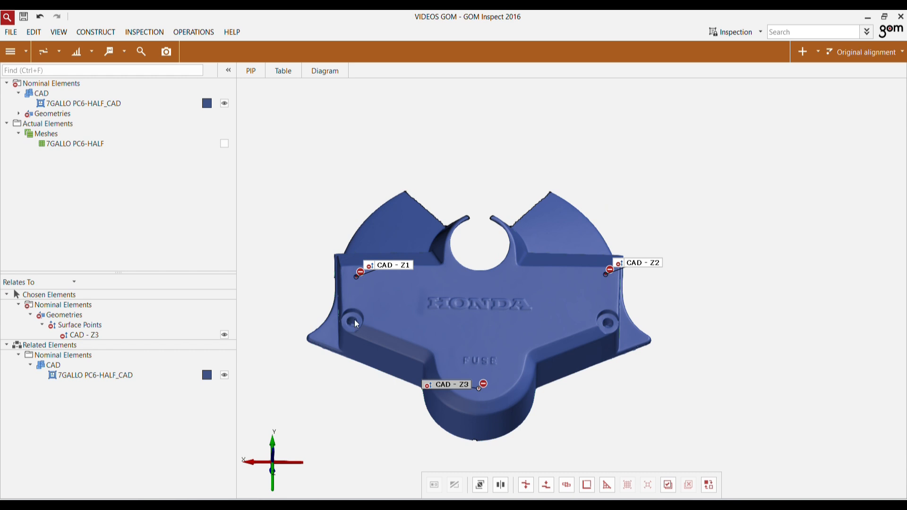
left_click_drag(491, 270, 472, 307)
left_click(96, 32)
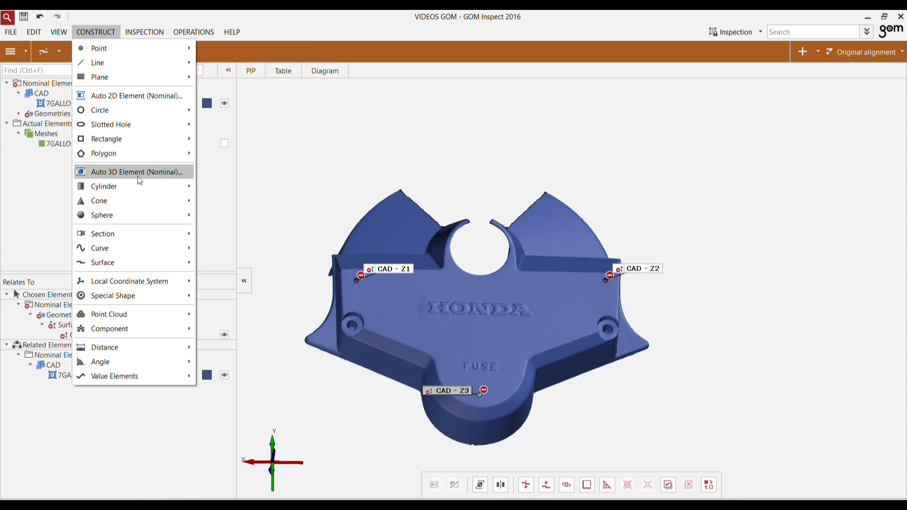
mouse_move(153, 187)
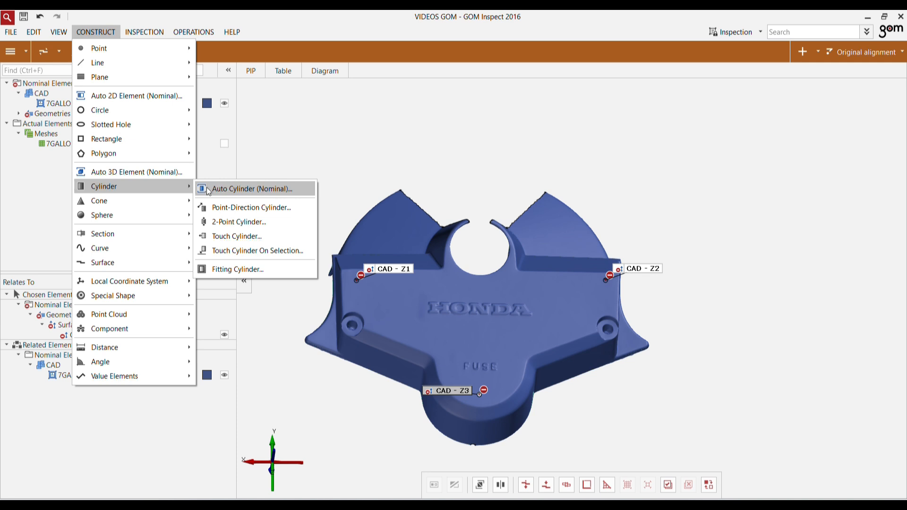
left_click(250, 188)
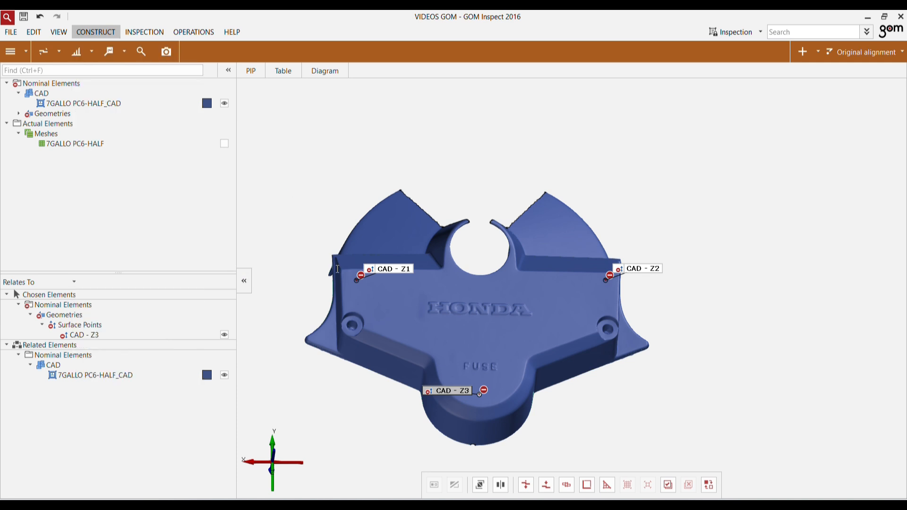
scroll(346, 326, "up", 5)
scroll(383, 299, "up", 5)
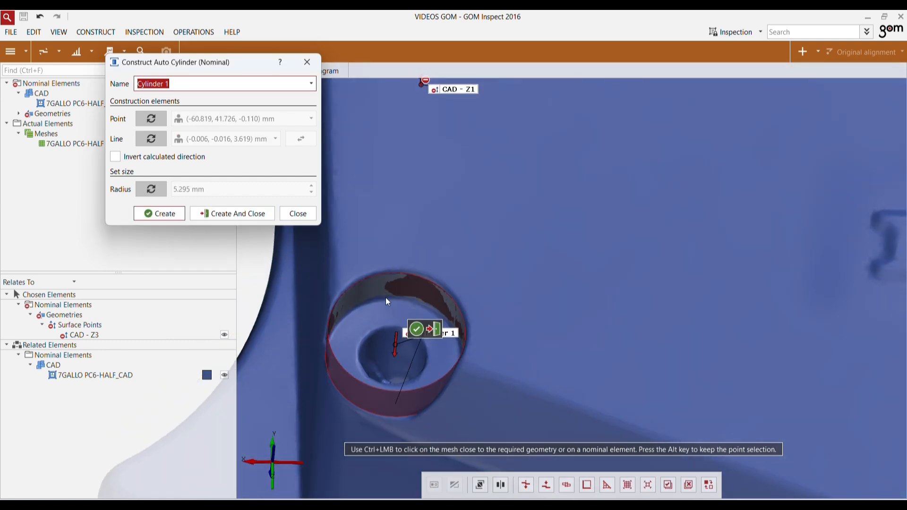
left_click(157, 214)
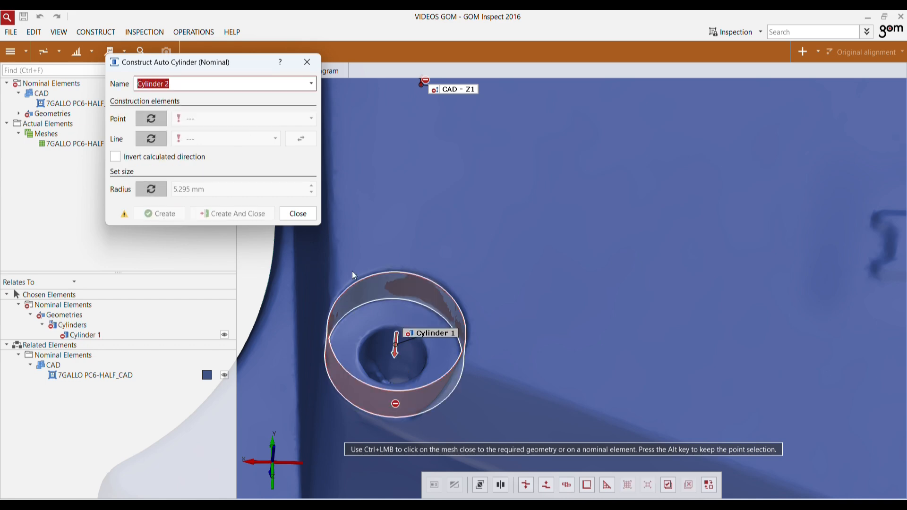
Step: Construct a nominal auto cylinder on the counterbore wall of the right screw hole
scroll(353, 271, "down", 8)
scroll(721, 283, "up", 10)
left_click(518, 300, "ctrl")
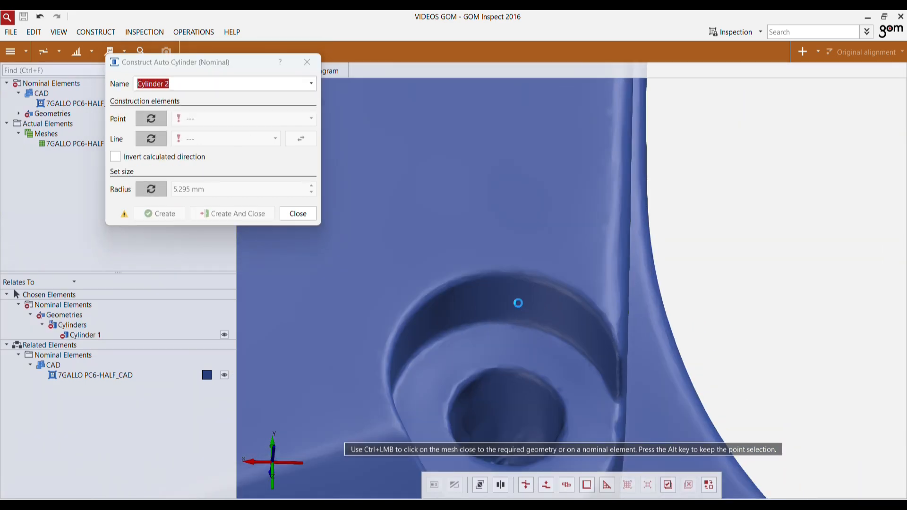
left_click(519, 304)
Step: Fit an auto cylinder to the large central opening and deselect the area on its left inner wall
scroll(525, 307, "down", 8)
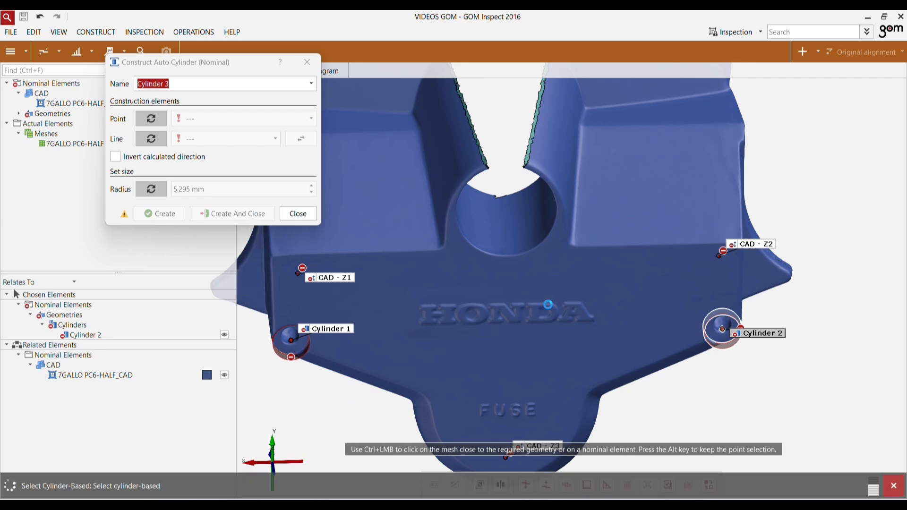
left_click(503, 241, "ctrl")
left_click_drag(491, 282, 458, 251)
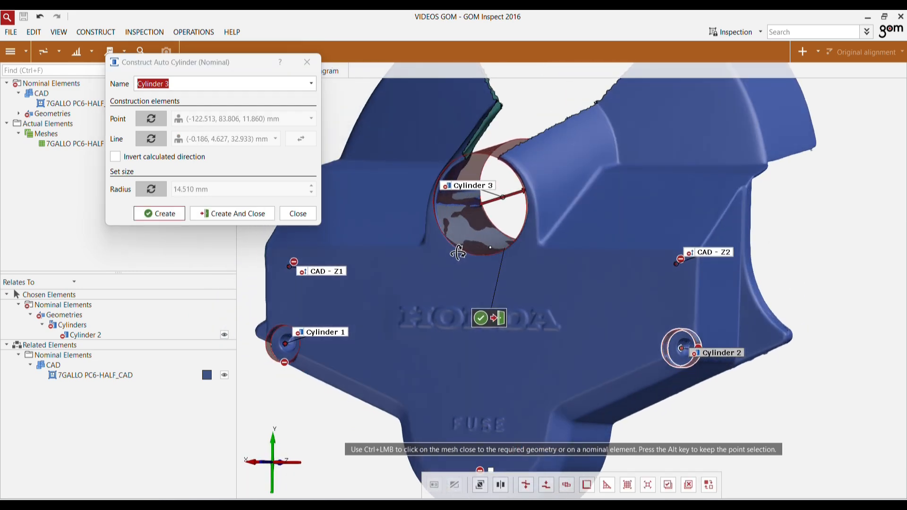
scroll(447, 191, "up", 3)
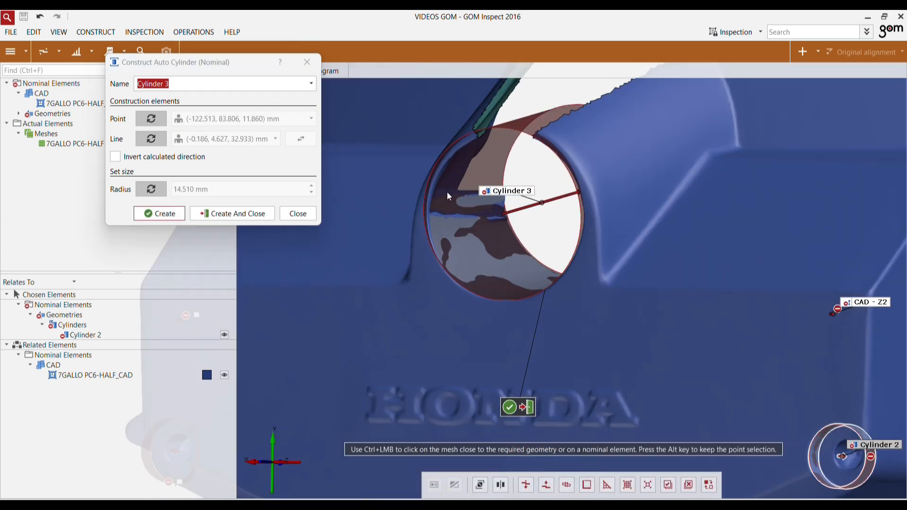
left_click(526, 485)
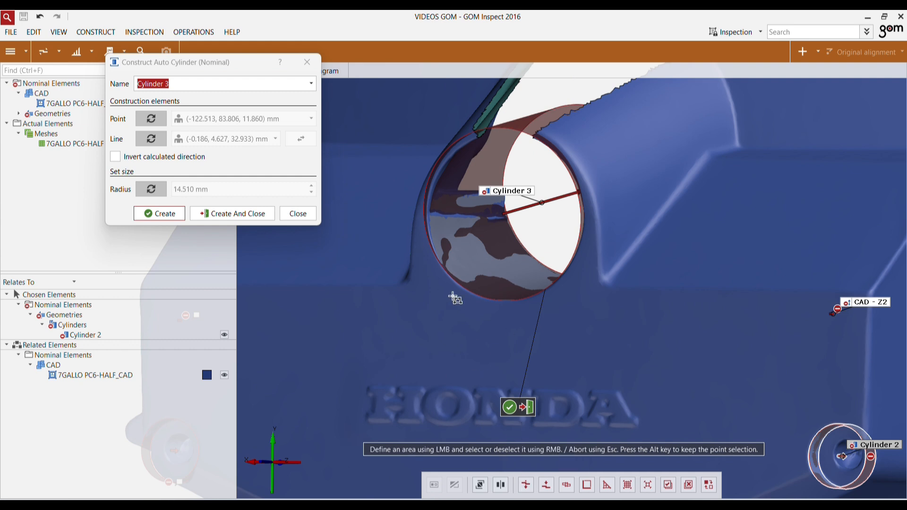
left_click(414, 219)
left_click(529, 229)
left_click(526, 171)
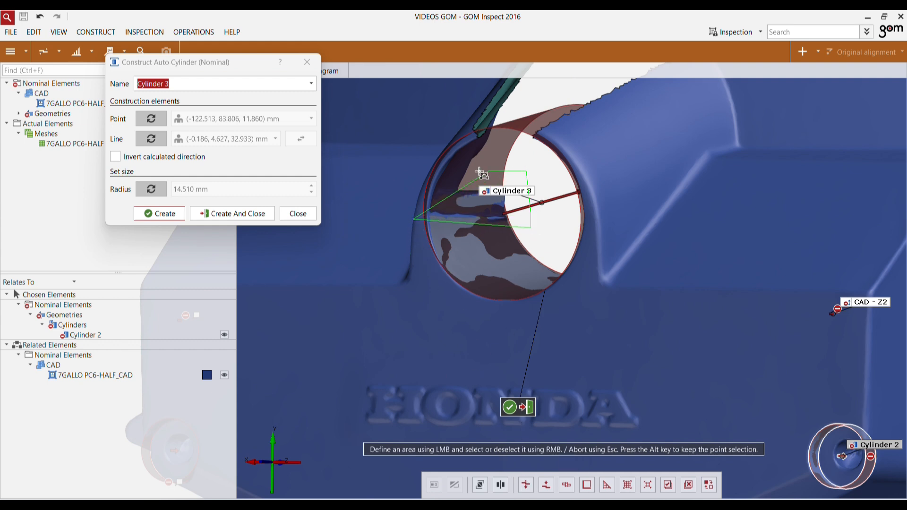
left_click(411, 170)
left_click(414, 172)
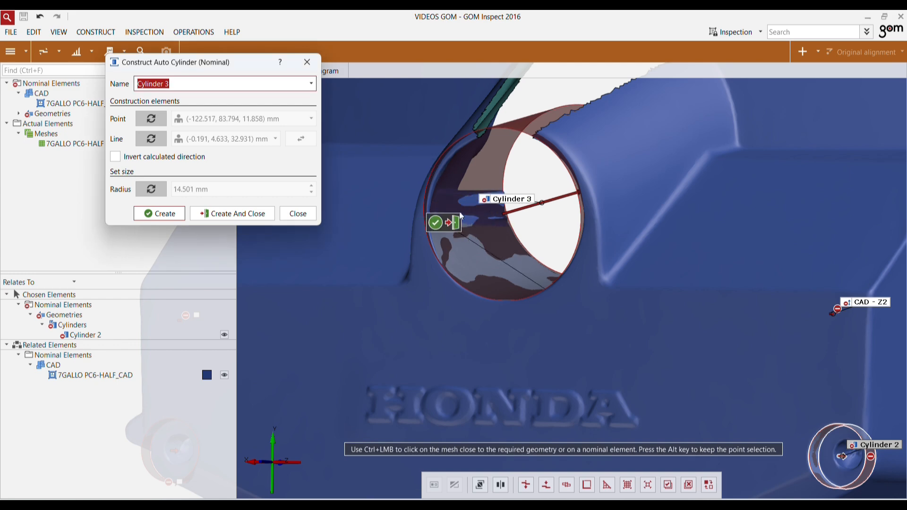
Step: Deselect the area on the central opening's right inner wall and create the fitted cylinder
left_click_drag(486, 280, 553, 303)
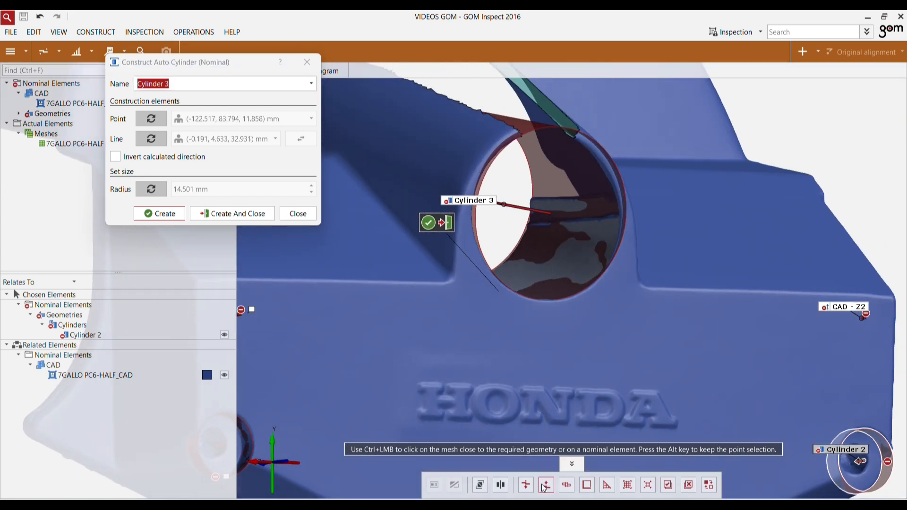
left_click(526, 485)
left_click(515, 228)
left_click(629, 223)
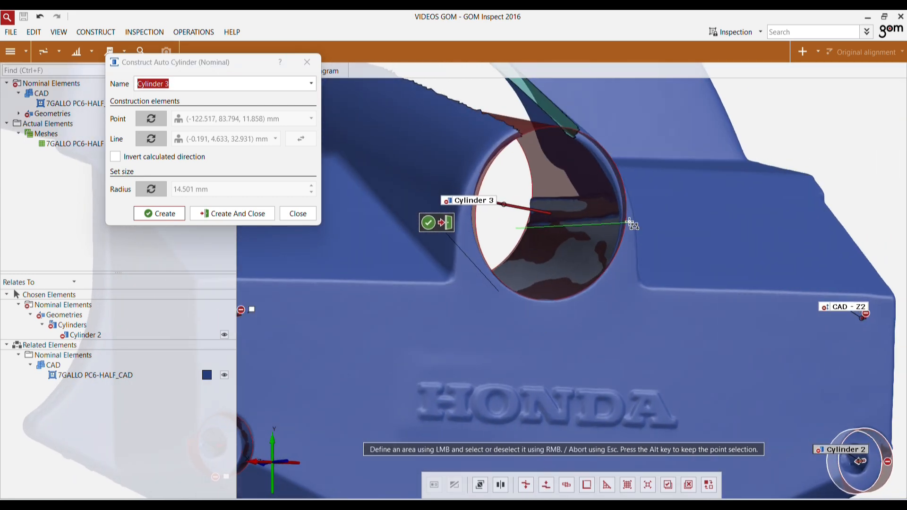
left_click(629, 184)
right_click(512, 182)
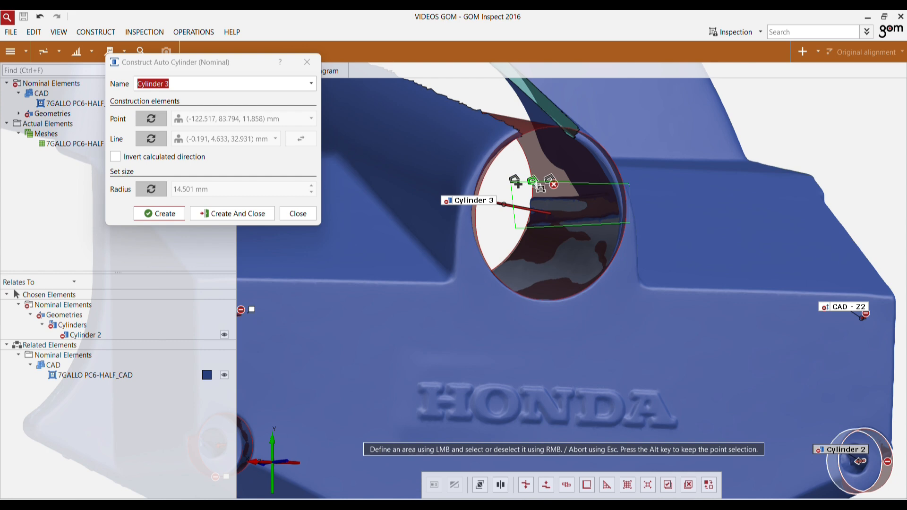
left_click(535, 184)
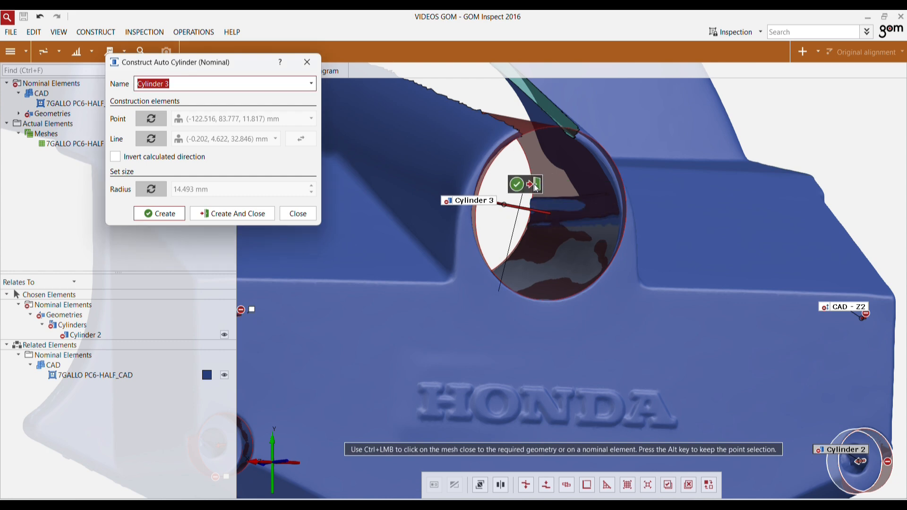
left_click(218, 215)
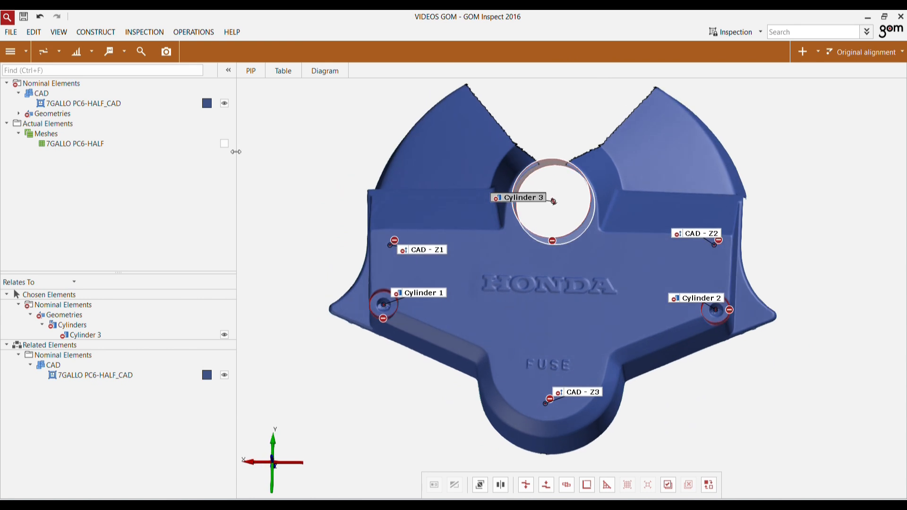
Step: Construct a nominal auto plane on the flat front face around the HONDA lettering
left_click(103, 33)
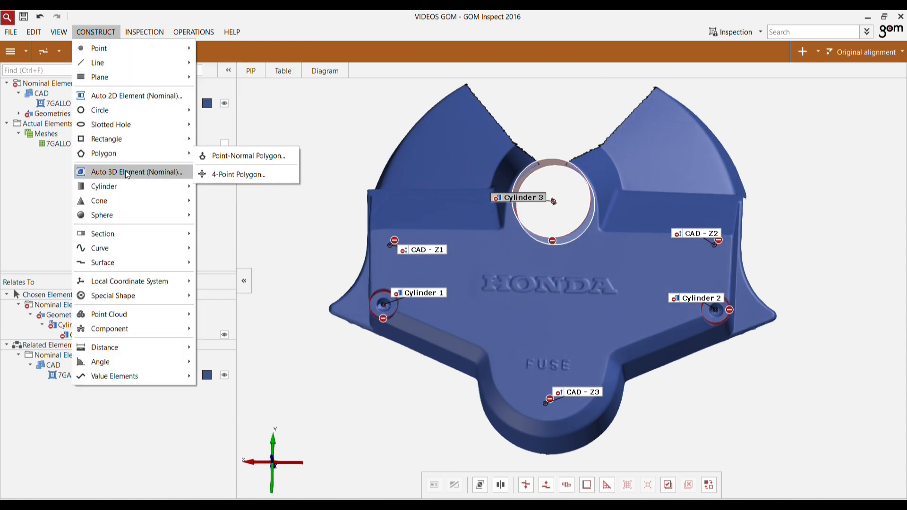
mouse_move(164, 83)
left_click(247, 79)
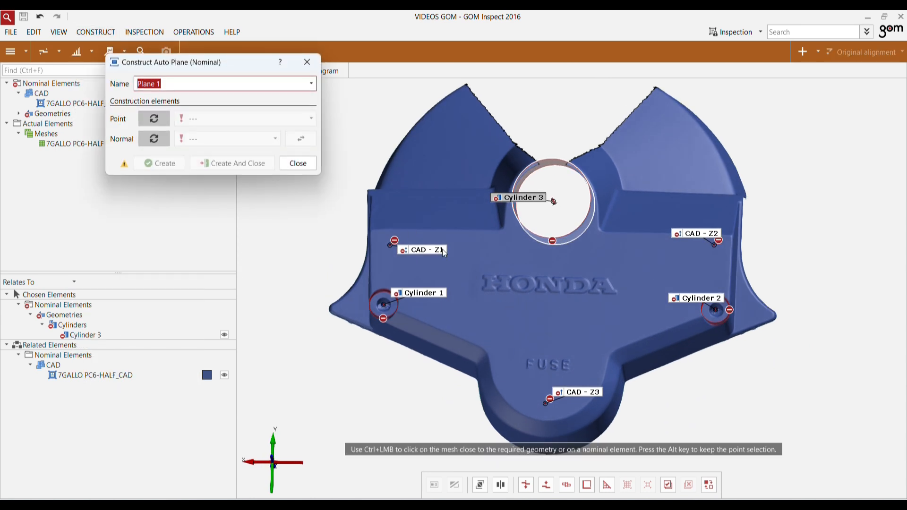
left_click(471, 266, "ctrl")
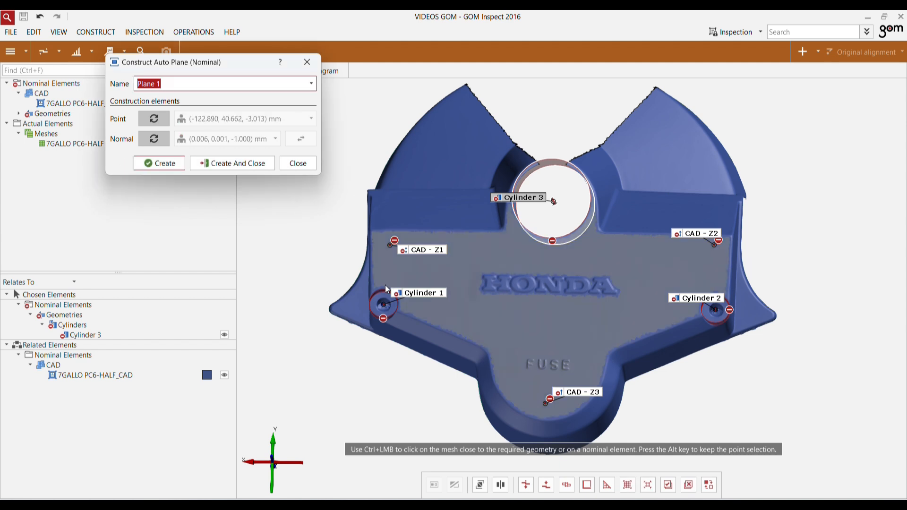
left_click(227, 165)
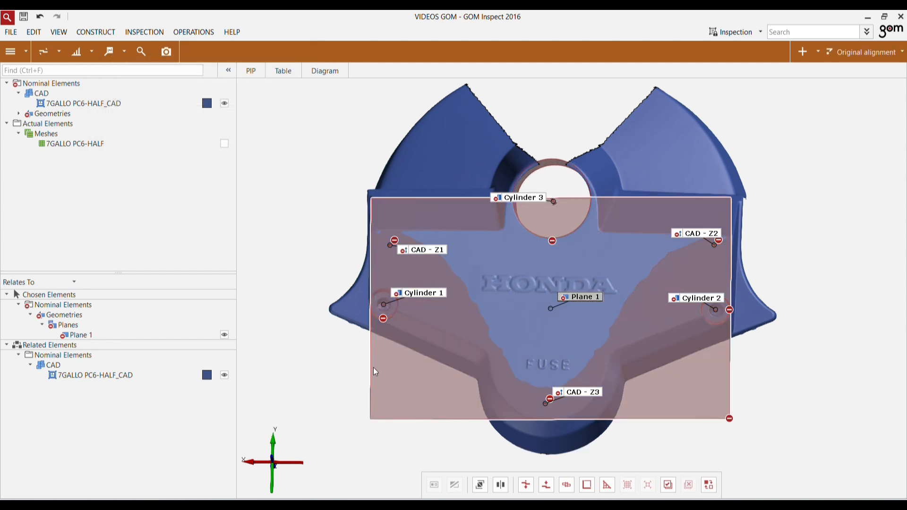
Step: Construct intersection point CAD - Y1 where the direction line of Cylinder 1 meets Plane 1
scroll(381, 316, "up", 5)
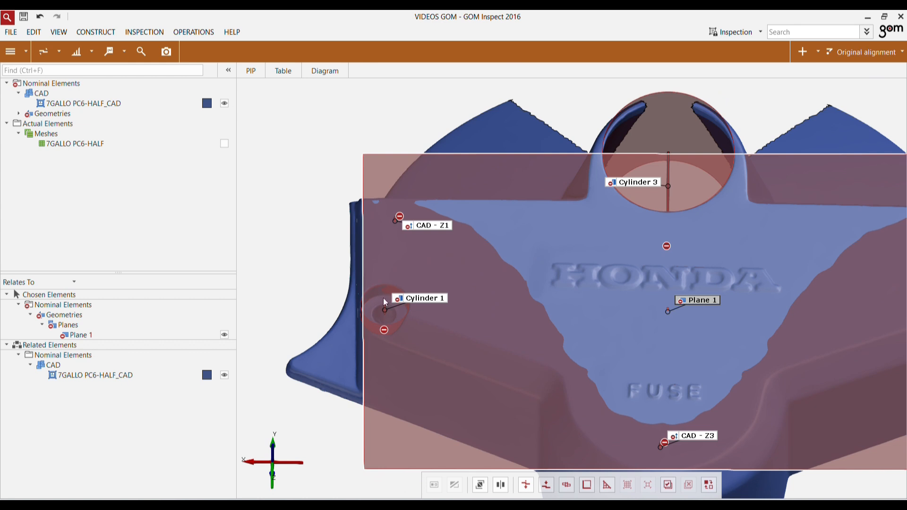
left_click(403, 299)
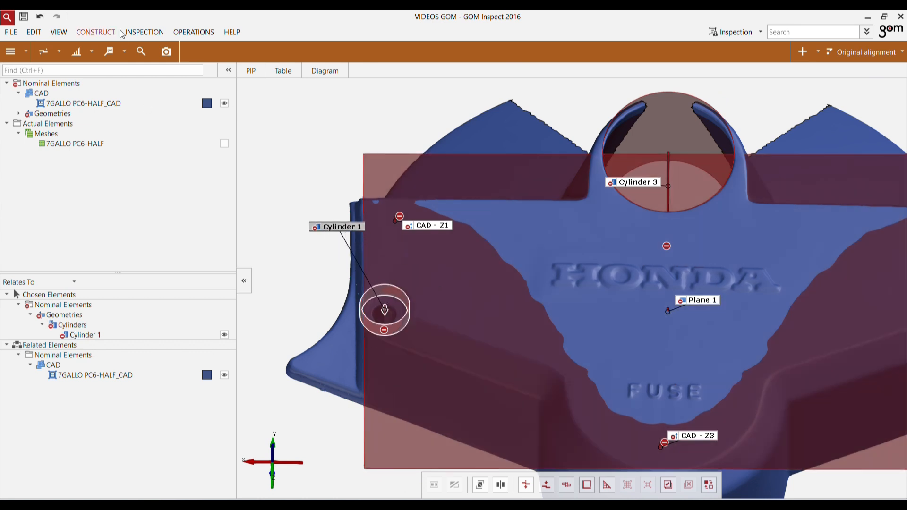
left_click(96, 33)
mouse_move(100, 47)
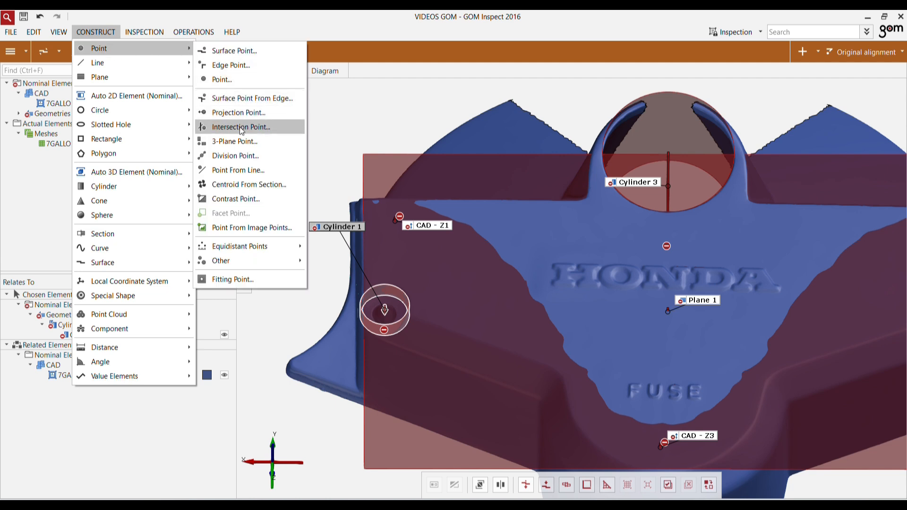
left_click(257, 127)
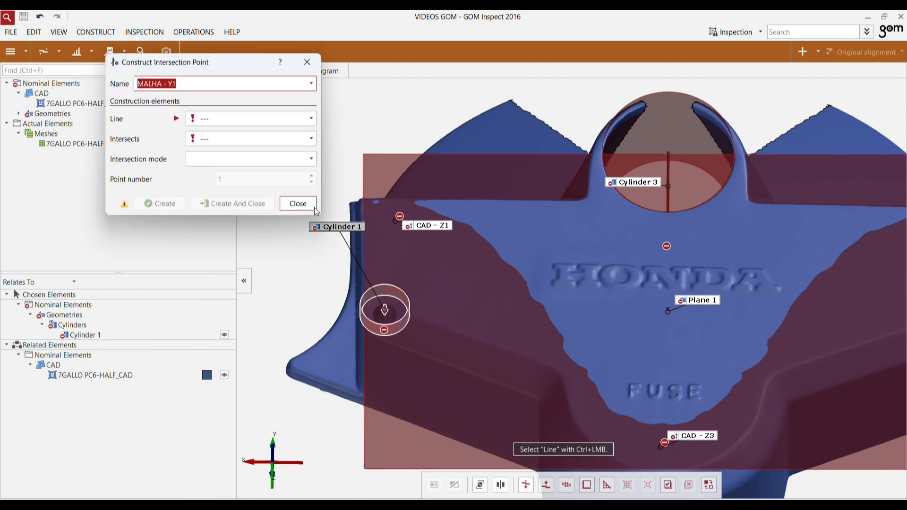
left_click(342, 232, "ctrl")
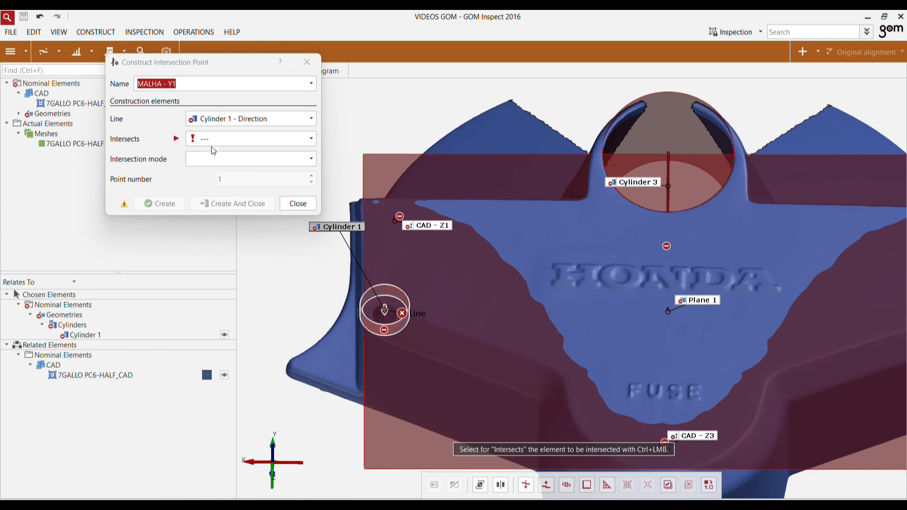
left_click(387, 458, "ctrl")
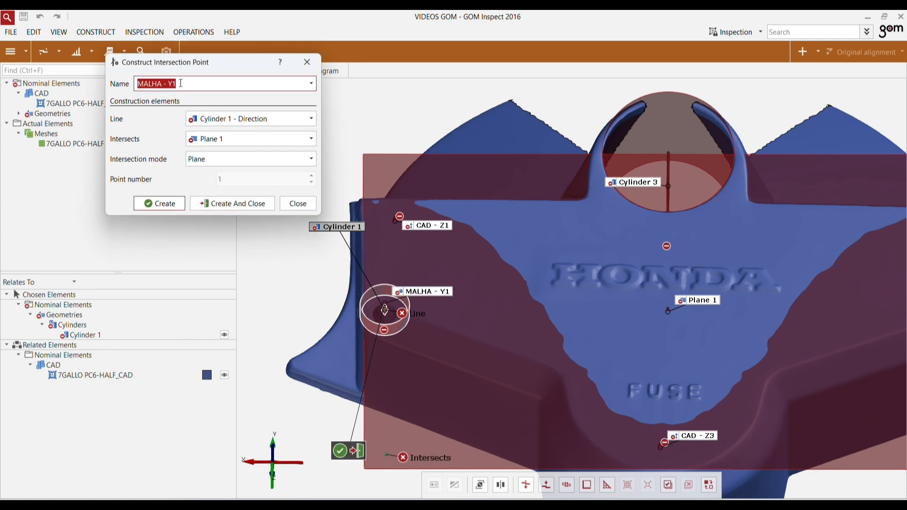
double_click(156, 83)
key("BackSpace")
type("CAD")
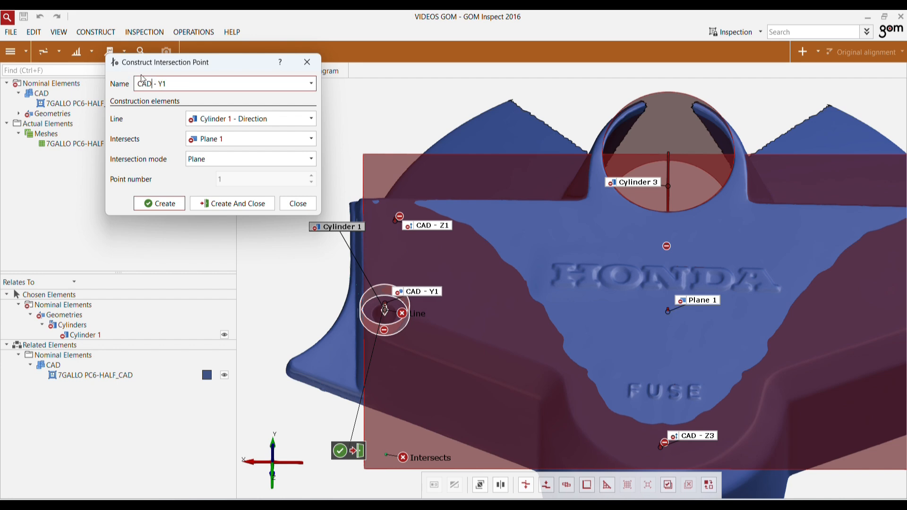
left_click(168, 205)
Step: Construct intersection point CAD - Y2 where the direction line of Cylinder 2 meets Plane 1
scroll(383, 276, "down", 3)
scroll(611, 309, "up", 3)
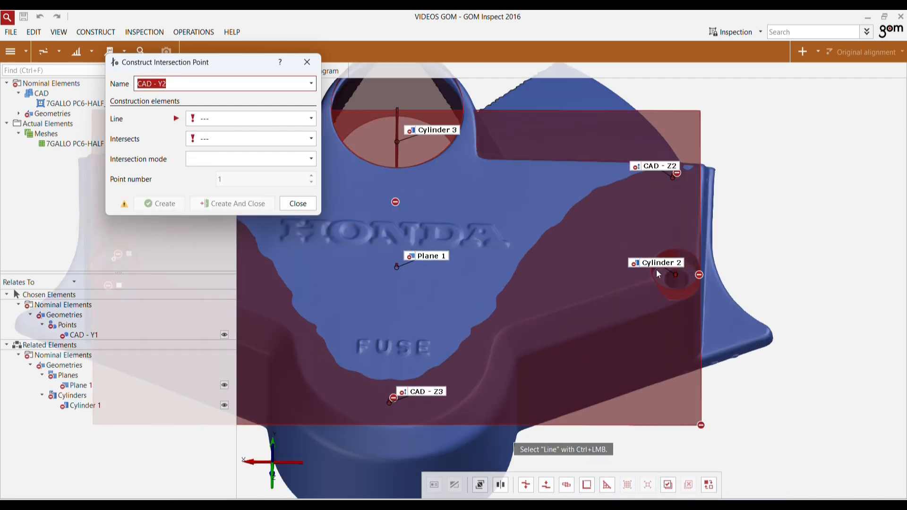
left_click(684, 290, "ctrl")
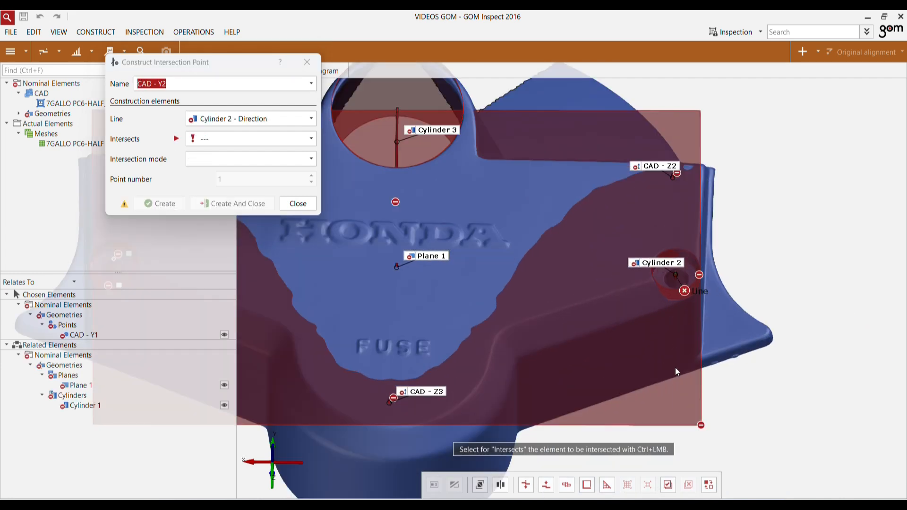
left_click(678, 401, "ctrl")
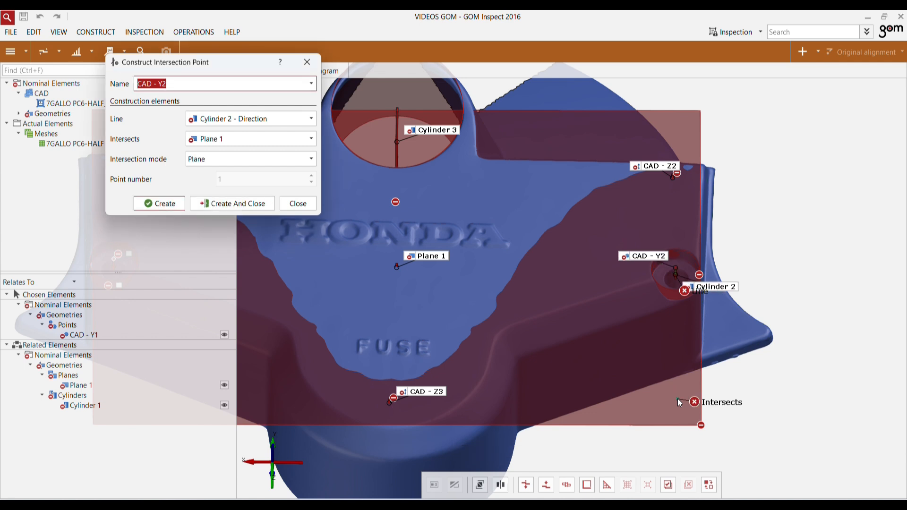
left_click(166, 202)
Step: Construct intersection point CAD - X1 from the direction line of Cylinder 3 and Plane 1, and finish the intersection points
left_click(426, 133, "ctrl")
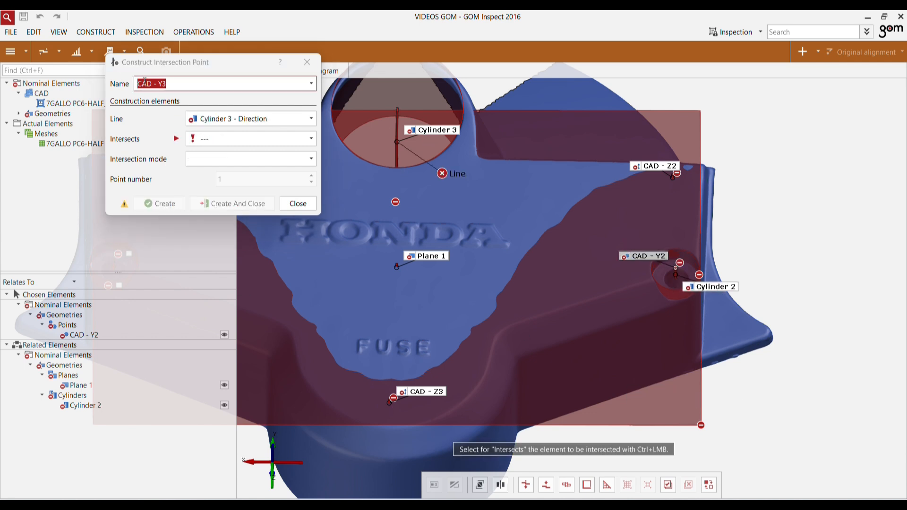
type("X1")
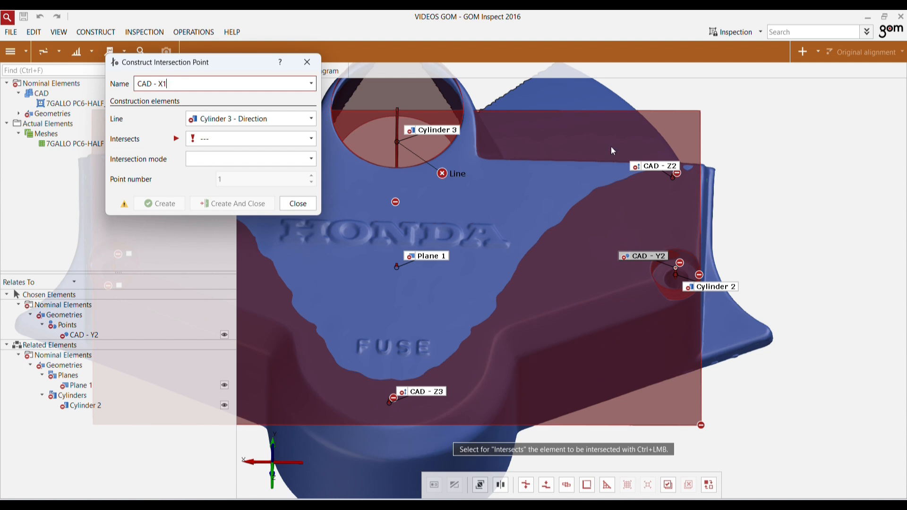
left_click(690, 118, "ctrl")
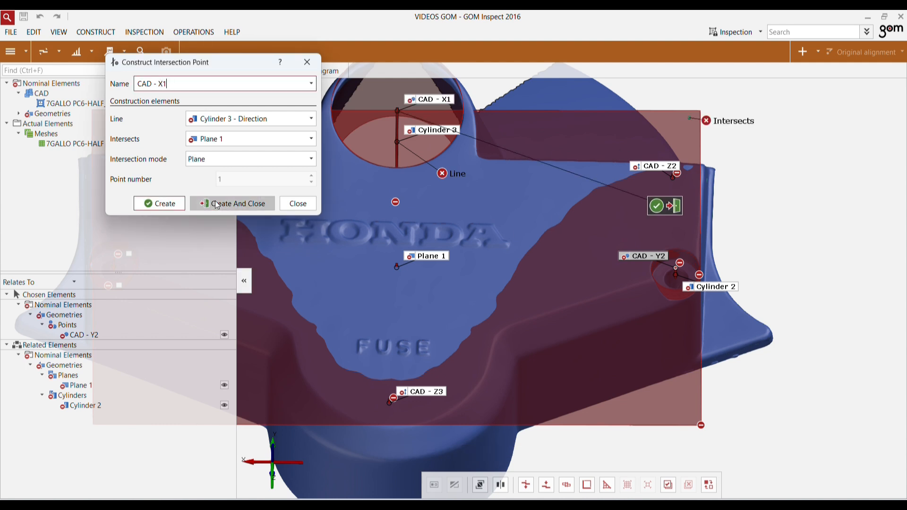
left_click(233, 203)
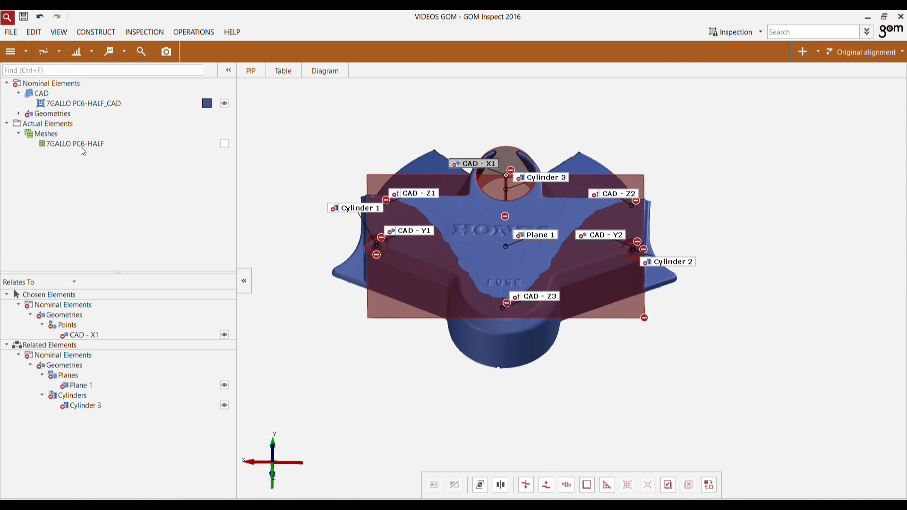
Step: Show only the 7GALLO PC6-HALF mesh in place of the CAD model
left_click(80, 144)
double_click(82, 144)
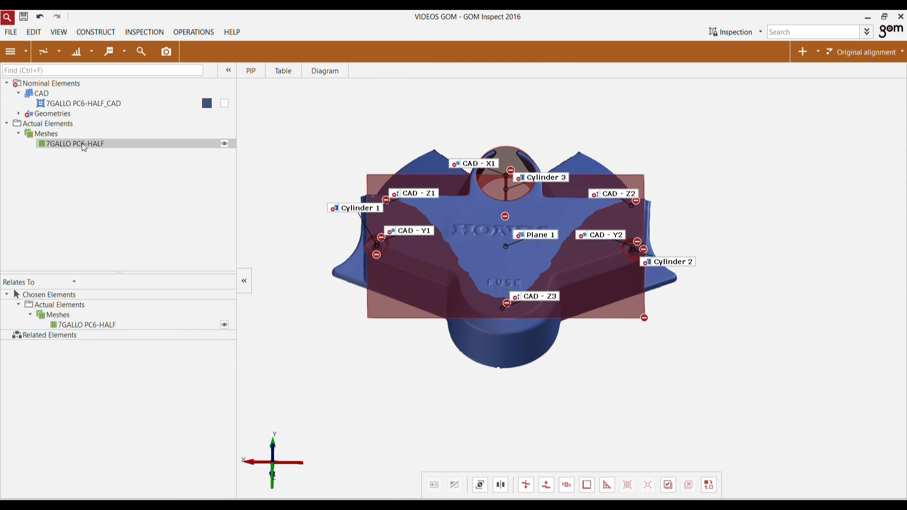
left_click_drag(532, 272, 449, 237)
scroll(414, 203, "up", 3)
scroll(414, 203, "up", 2)
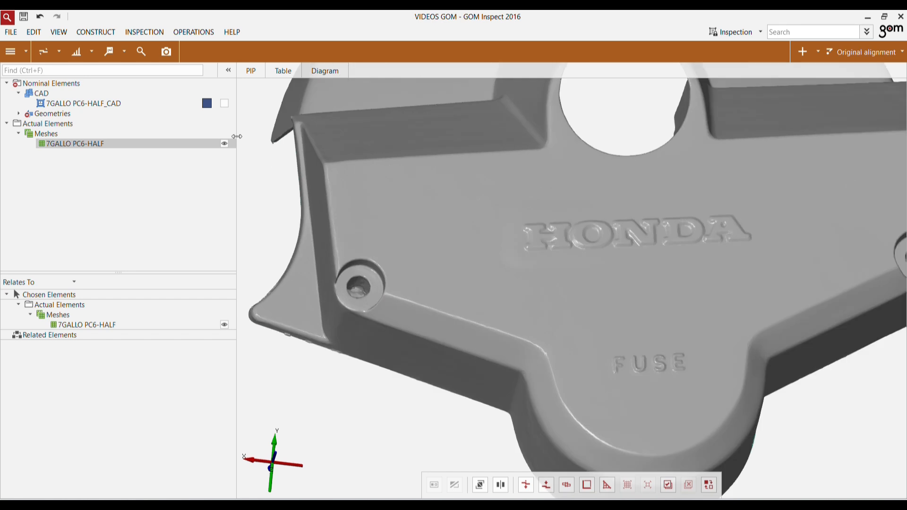
Step: Construct surface point MALHA - Z1 on the mesh's front face, near the upper corner above the left screw hole
left_click(95, 31)
mouse_move(97, 47)
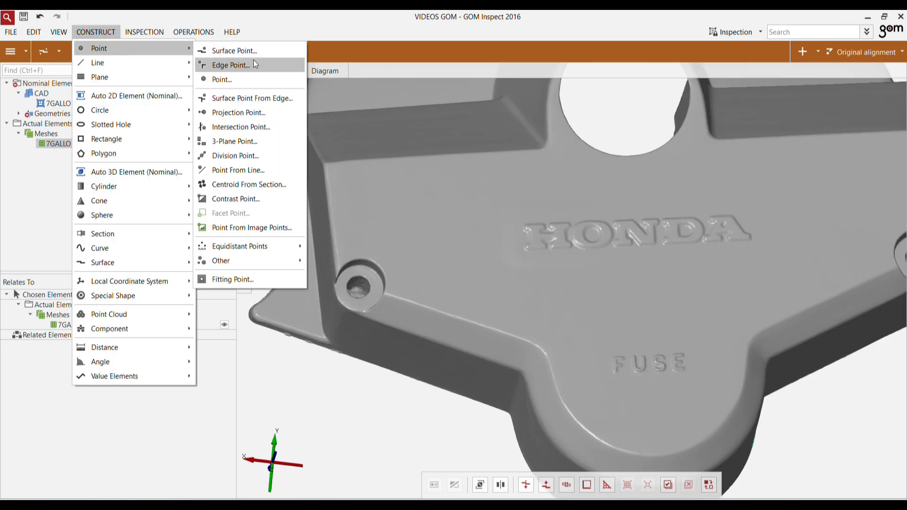
left_click(245, 50)
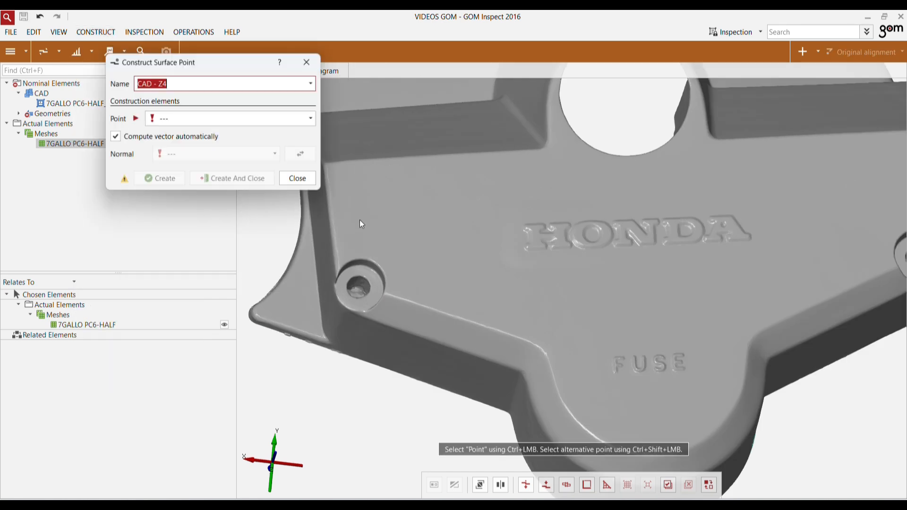
left_click(348, 179, "ctrl")
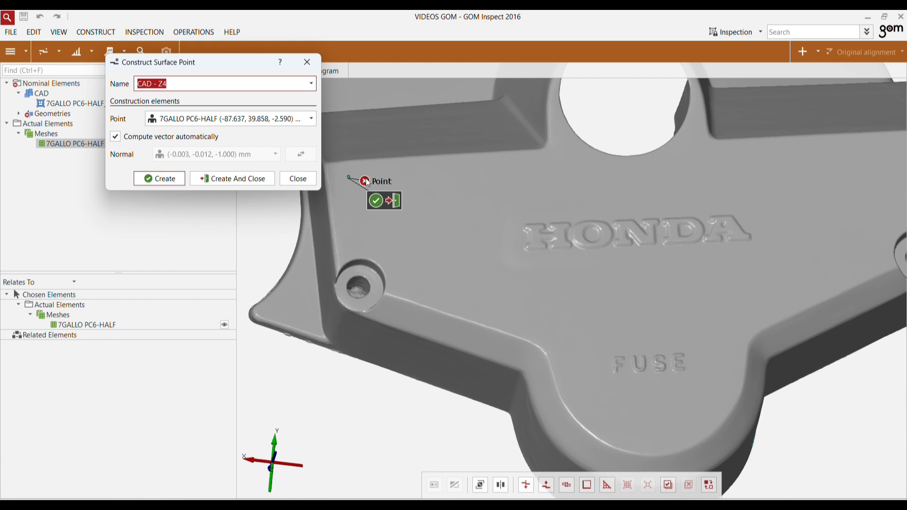
key("shift+Right")
key("shift+Right")
key("shift+Right")
key("shift+Right")
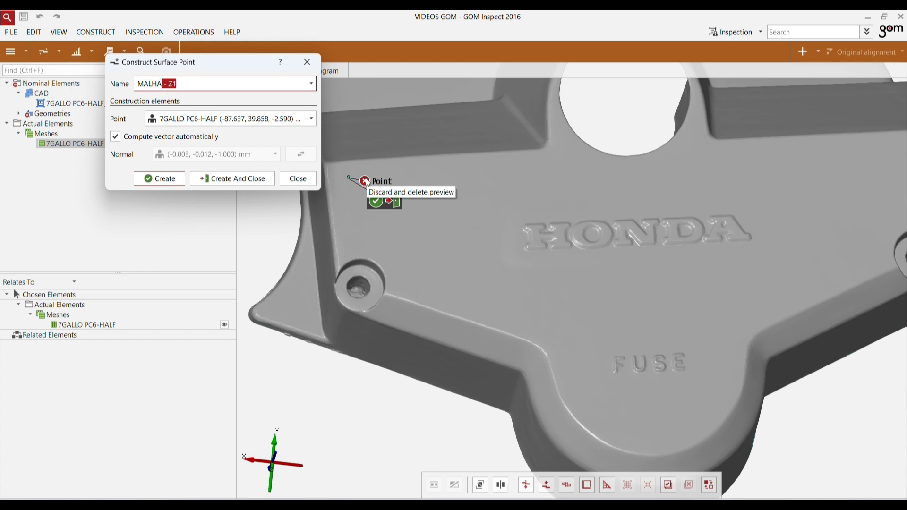
left_click(172, 178)
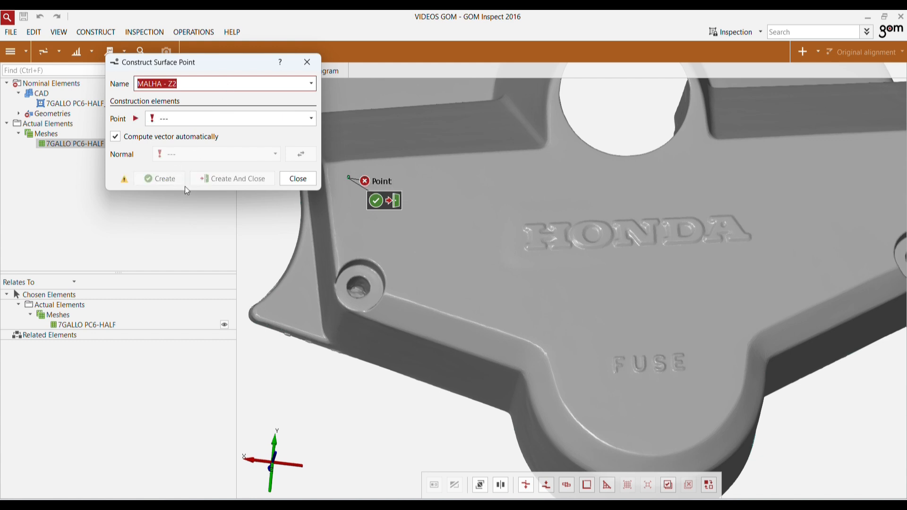
Step: Construct mesh surface points MALHA - Z2 above the right screw hole and MALHA - Z3 below the FUSE lettering
left_click(744, 193, "ctrl")
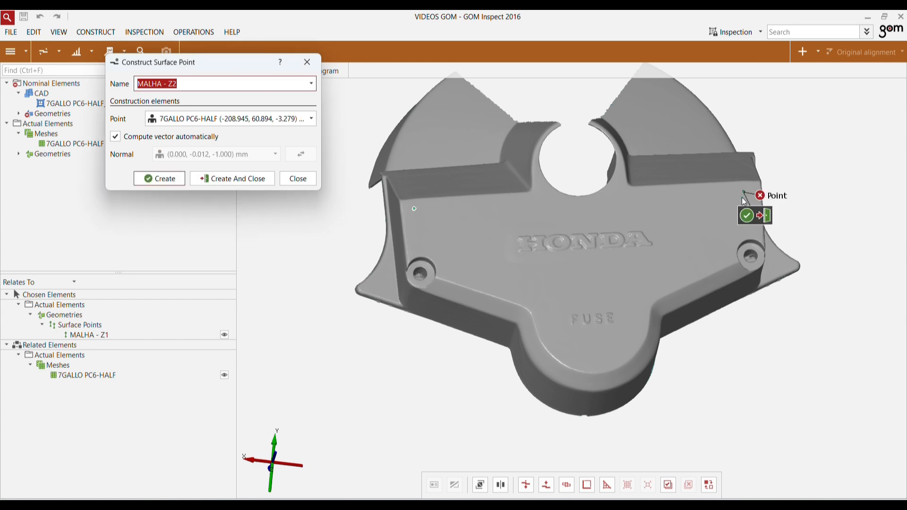
key("Return")
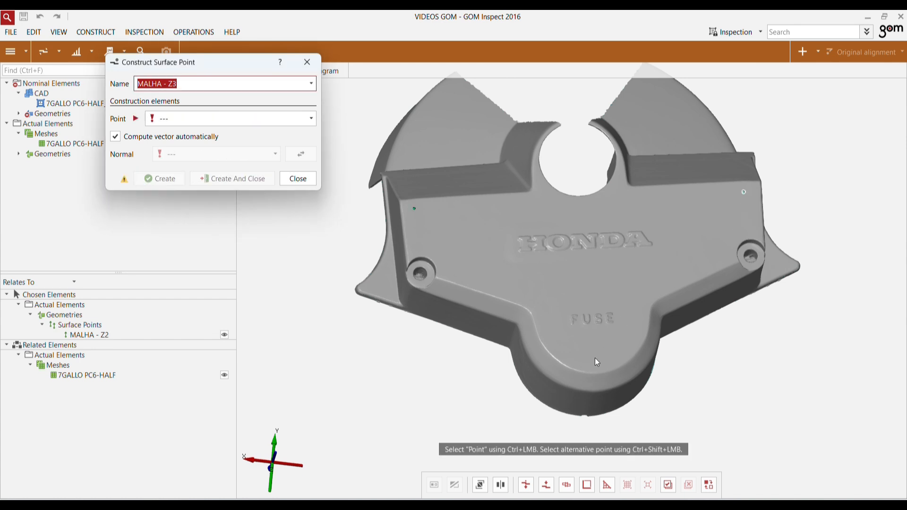
left_click(595, 359, "ctrl")
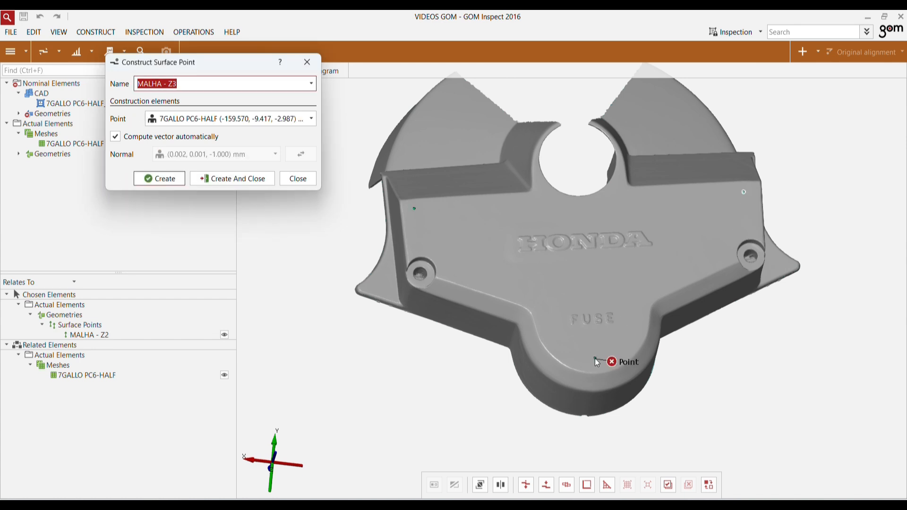
left_click(217, 181)
Step: Construct a Gaussian best-fit cylinder with 3 sigma points on the mesh's left screw hole counterbore wall
left_click(106, 29)
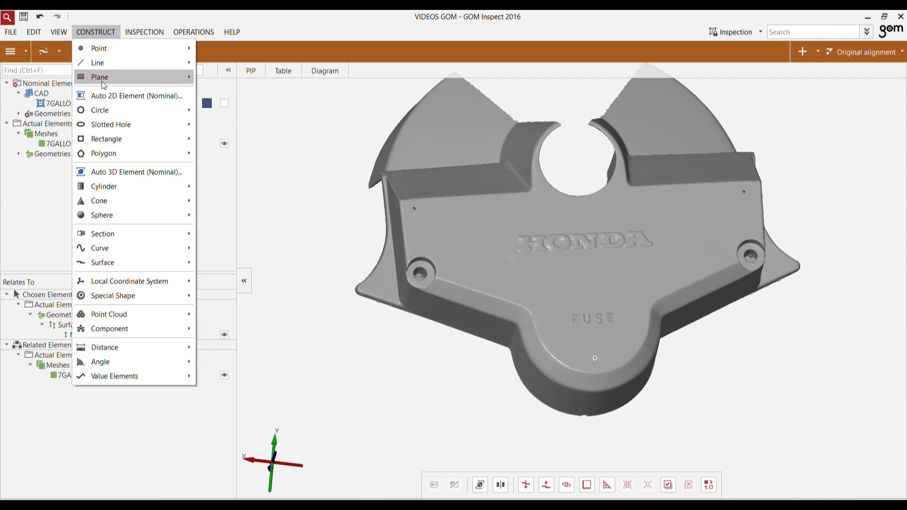
mouse_move(141, 186)
left_click(229, 269)
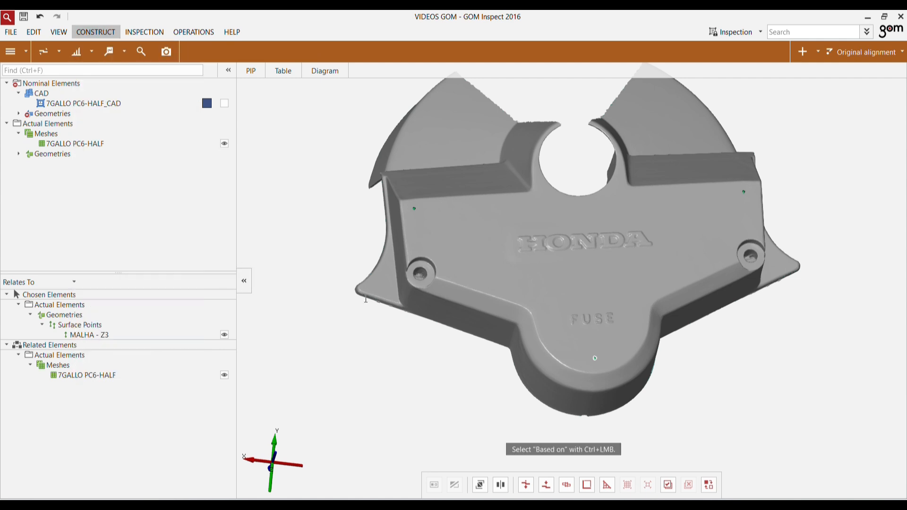
scroll(425, 269, "up", 8)
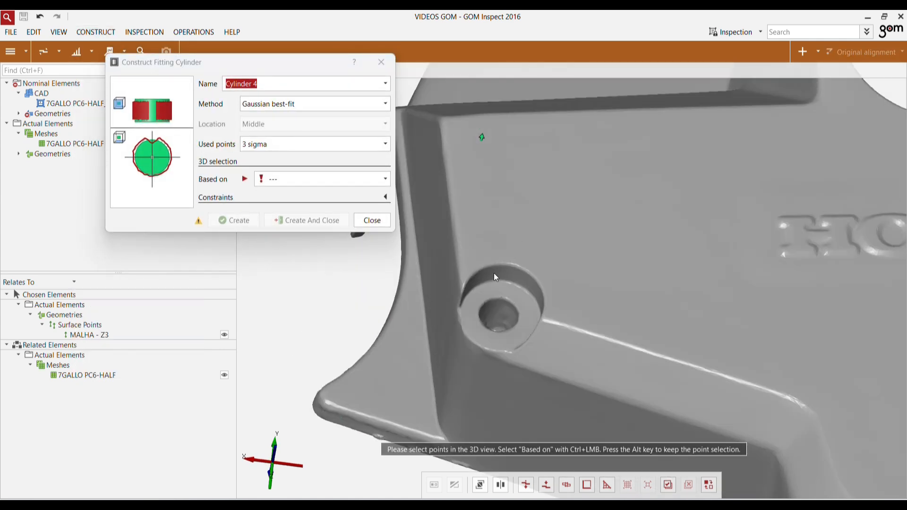
left_click(494, 277)
Step: Construct a Gaussian best-fit cylinder on the counterbore wall of the mesh's right screw hole
scroll(449, 303, "down", 6)
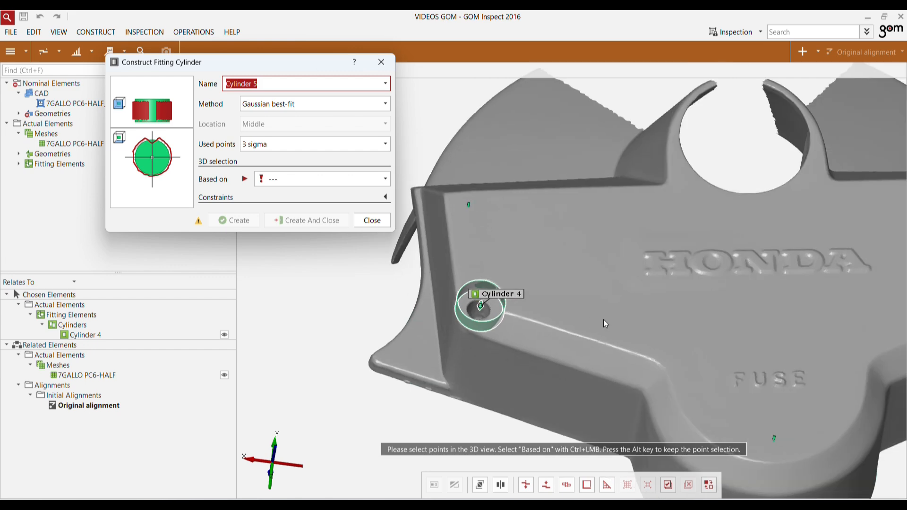
right_click_drag(604, 320, 262, 320)
scroll(683, 282, "up", 6)
left_click(691, 254, "ctrl")
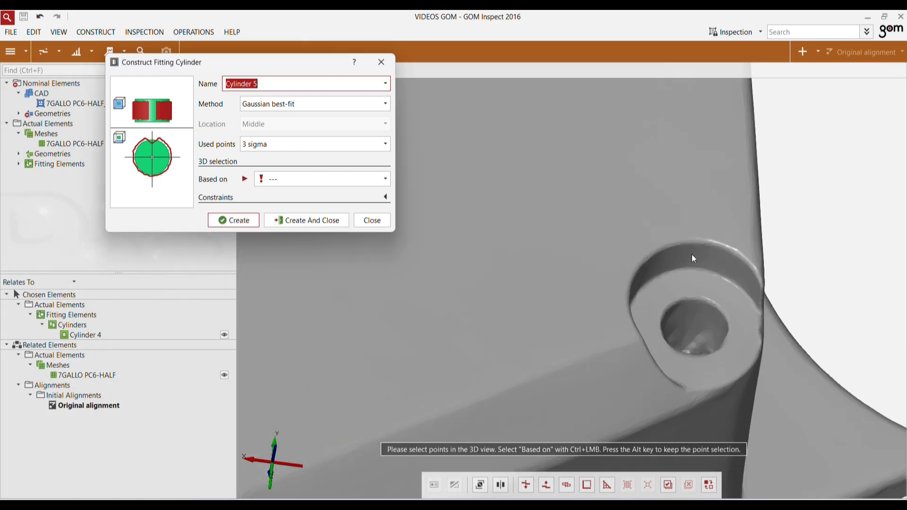
key("Return")
Step: Select the wall of the mesh's large central opening for a fitting cylinder and deselect the area on its left inner side
scroll(690, 258, "down", 5)
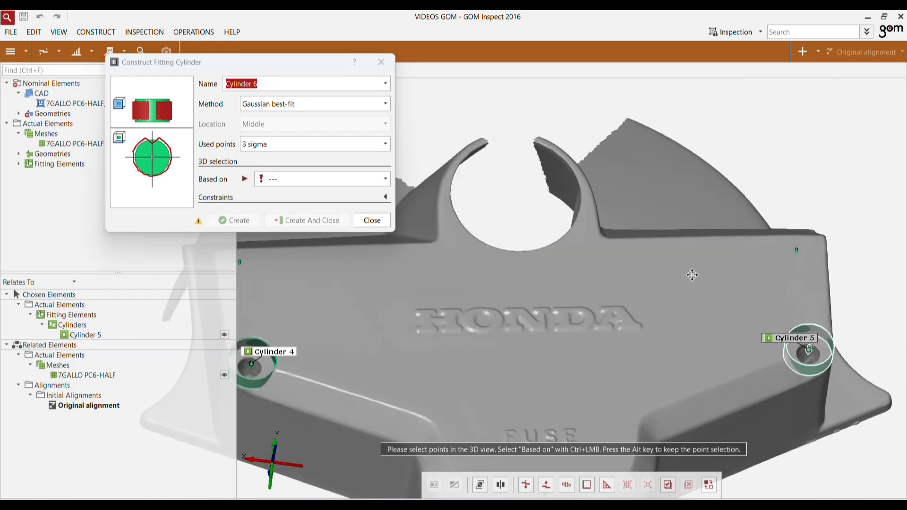
left_click_drag(692, 275, 519, 235)
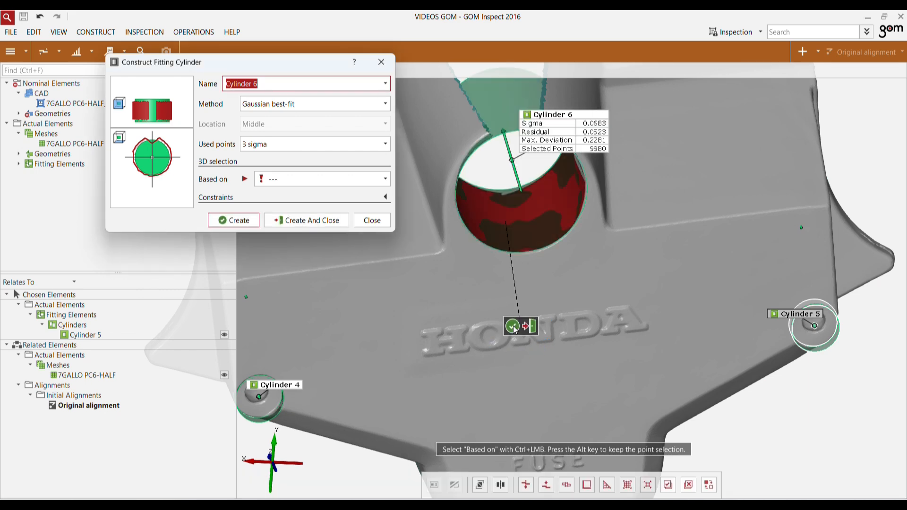
left_click_drag(515, 330, 505, 377)
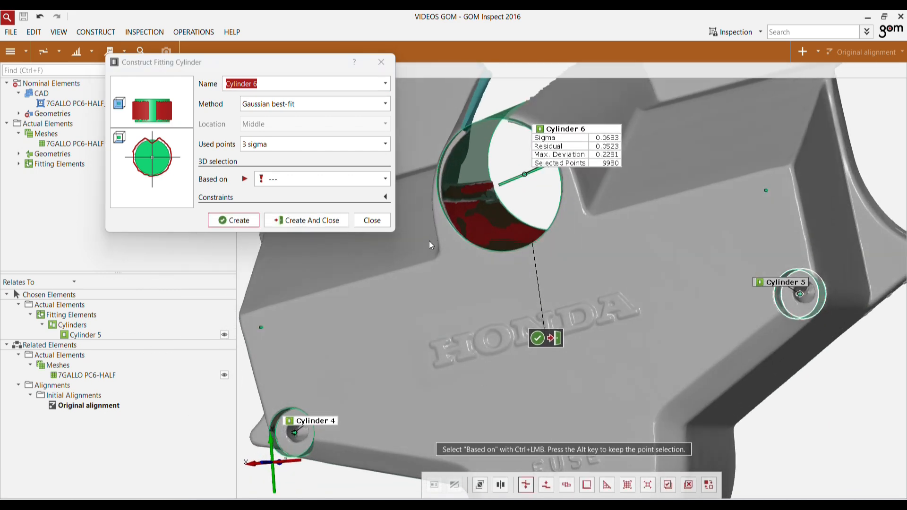
left_click(526, 485)
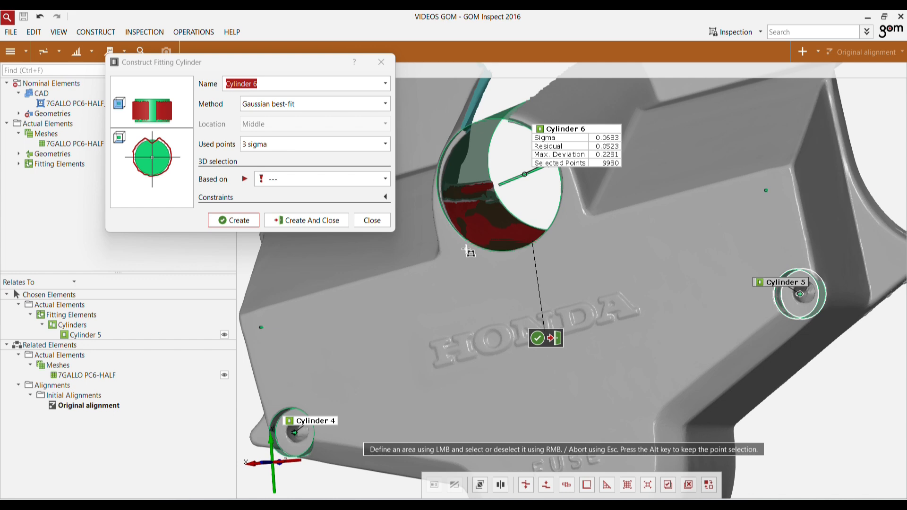
left_click(431, 212)
left_click(504, 204)
left_click(496, 161)
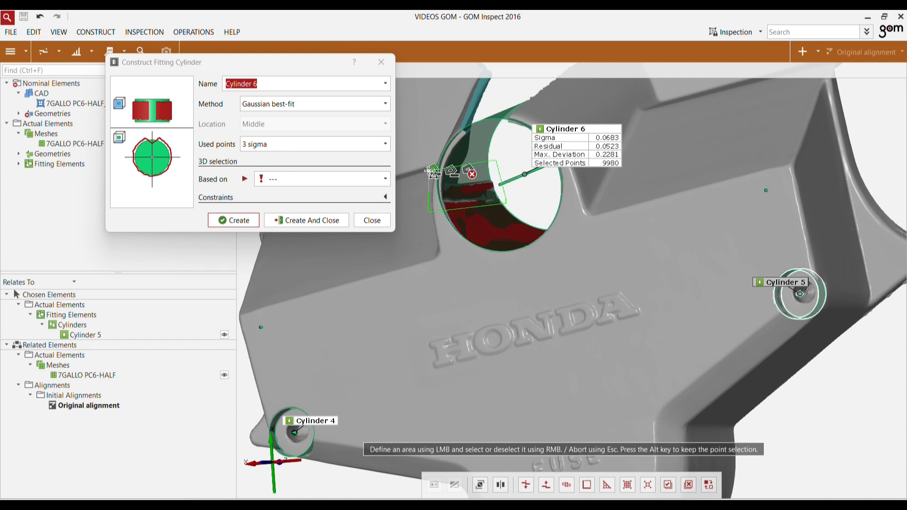
right_click(453, 173)
left_click_drag(453, 173, 561, 270)
middle_click_drag(561, 270, 533, 346)
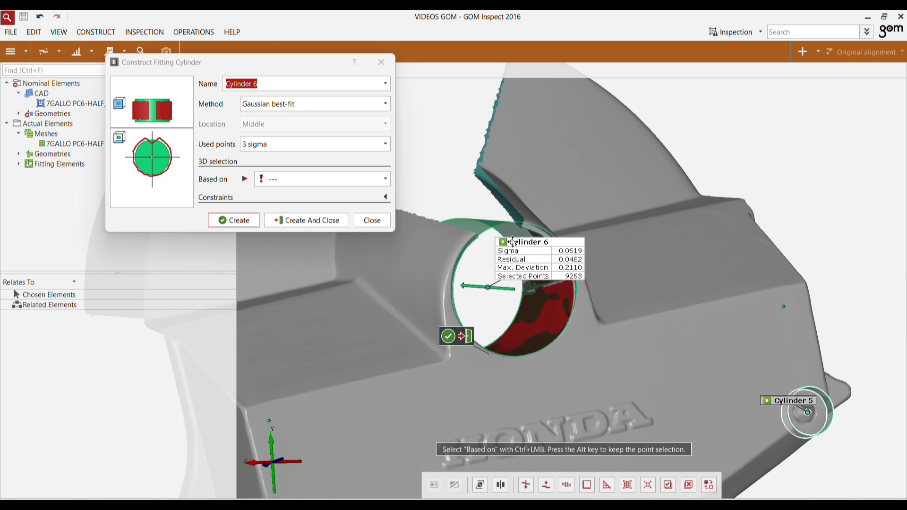
Step: Deselect the strip on the upper right inner wall of the mesh's central opening and construct a Gaussian best-fit cylinder with 3 sigma points
left_click_drag(512, 239, 472, 192)
left_click(526, 485)
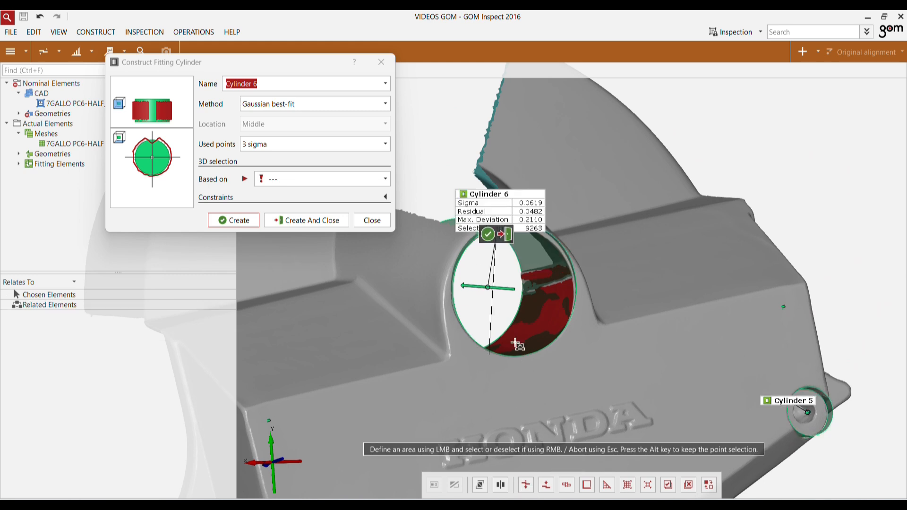
left_click(511, 302)
left_click(585, 283)
left_click(570, 249)
left_click(493, 269)
right_click(494, 269)
left_click(496, 268)
scroll(520, 302, "down", 2)
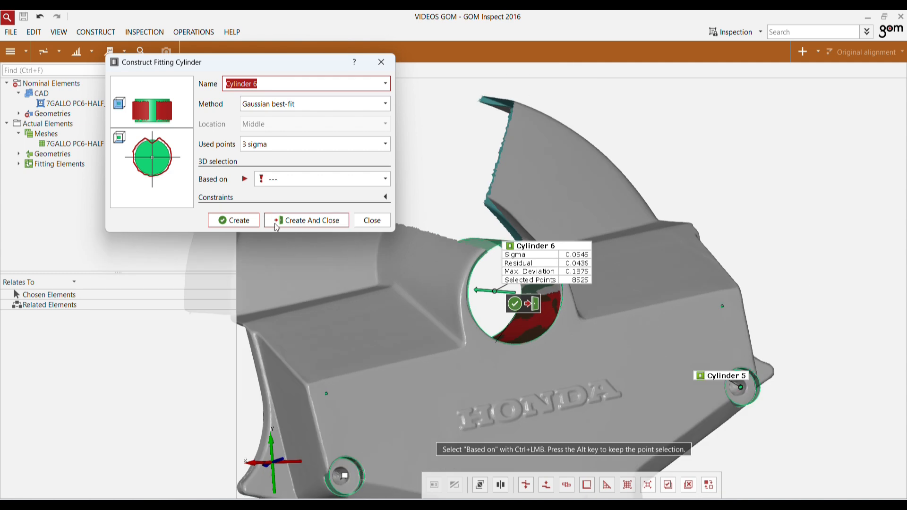
left_click(288, 219)
Step: Construct a Gaussian best-fit plane with 3 sigma points on the mesh's flat front face around the HONDA lettering
scroll(421, 342, "down", 2)
right_click_drag(448, 347, 437, 276)
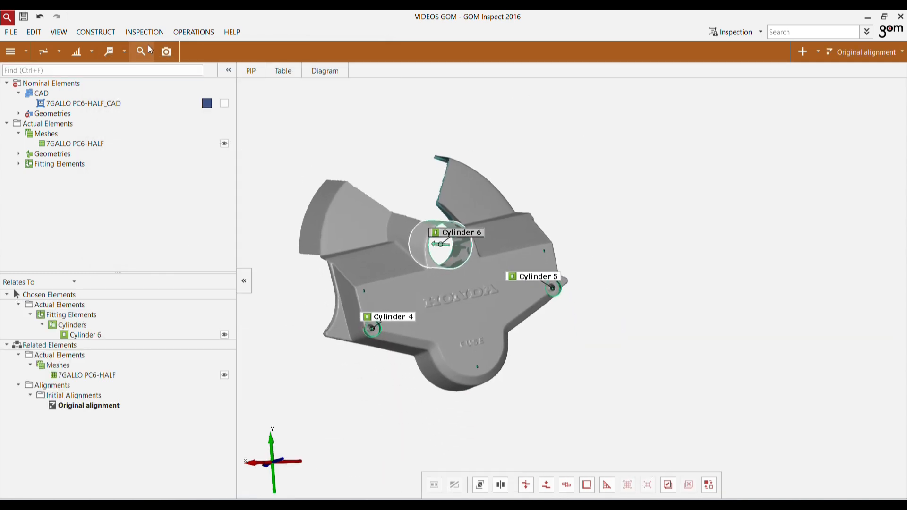
left_click(96, 31)
mouse_move(120, 78)
left_click(233, 218)
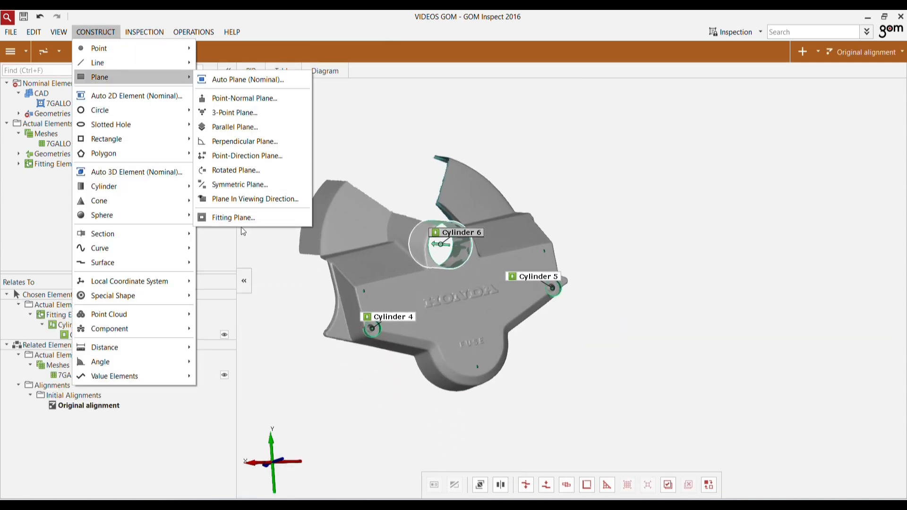
left_click(395, 289, "ctrl")
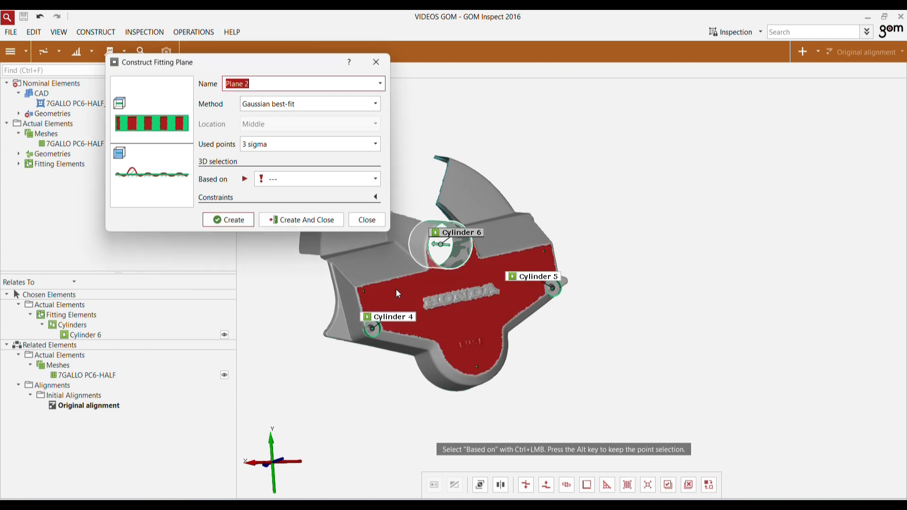
left_click(320, 220)
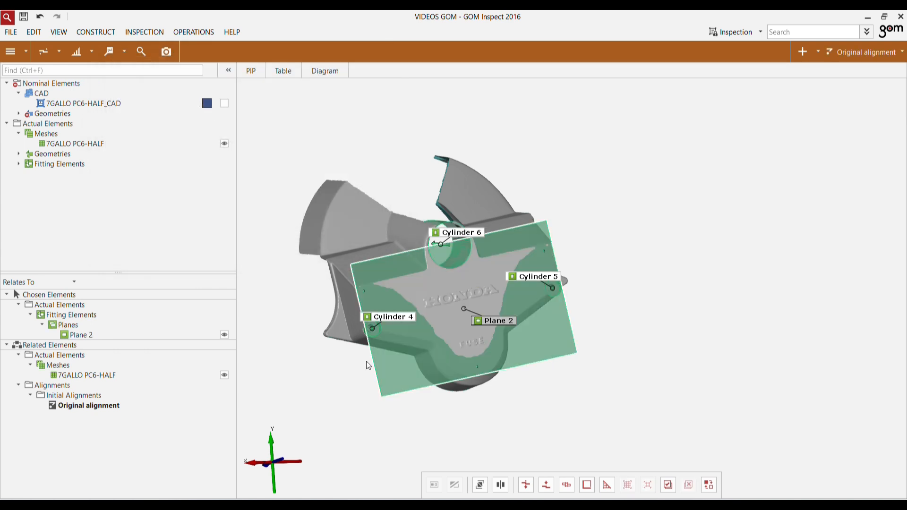
Step: Construct intersection point MALHA - Y1 where the direction of the left screw hole's Cylinder 4 meets Plane 2
left_click_drag(366, 364, 383, 381)
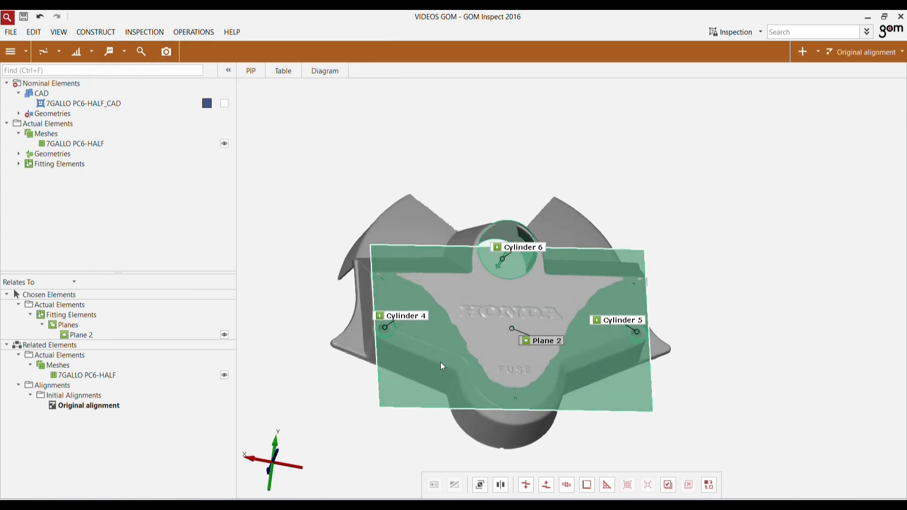
scroll(435, 274, "up", 5)
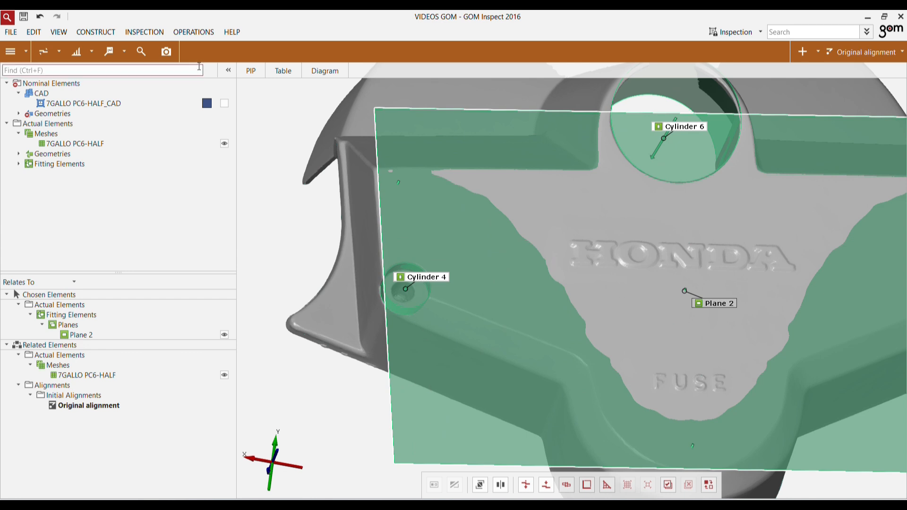
left_click(96, 32)
mouse_move(100, 48)
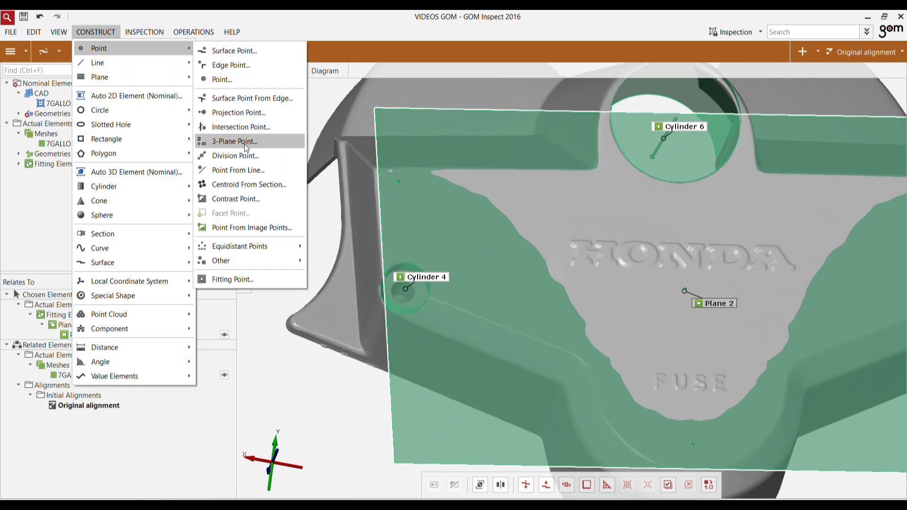
left_click(239, 127)
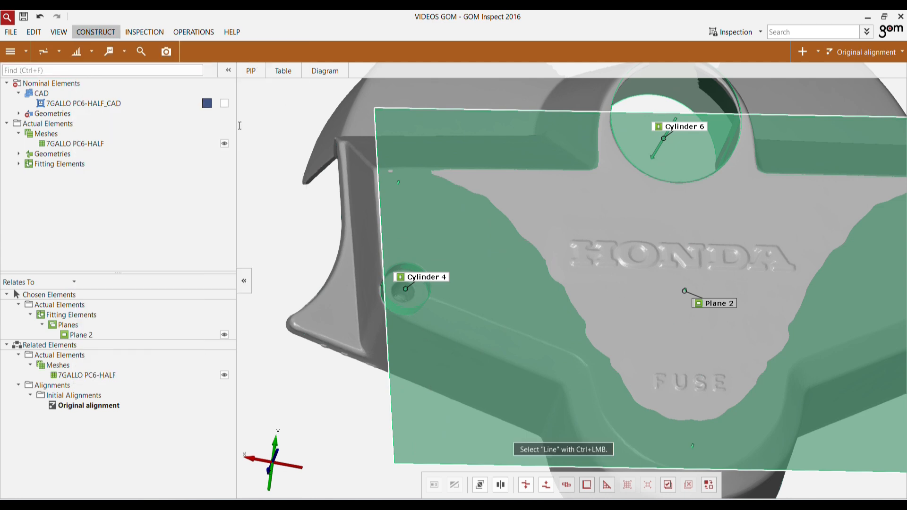
left_click(423, 282, "ctrl")
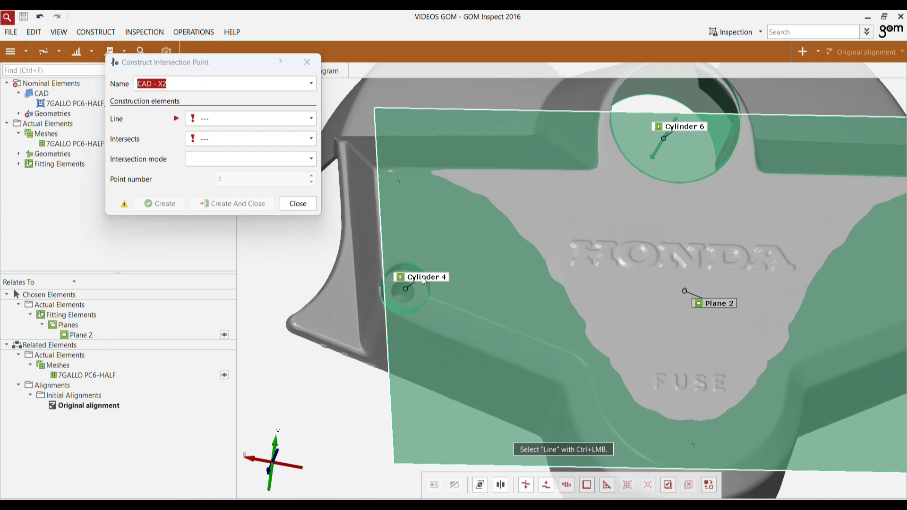
left_click(399, 412, "ctrl")
left_click(164, 84)
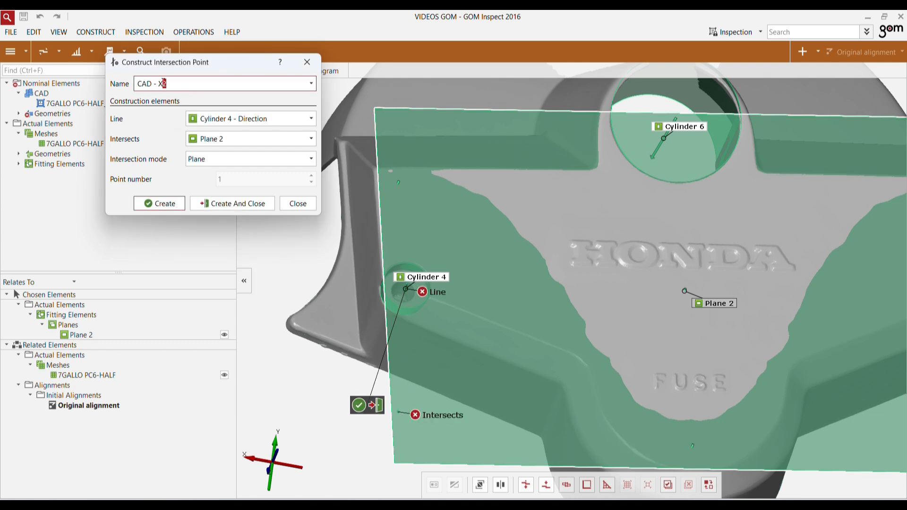
type("1")
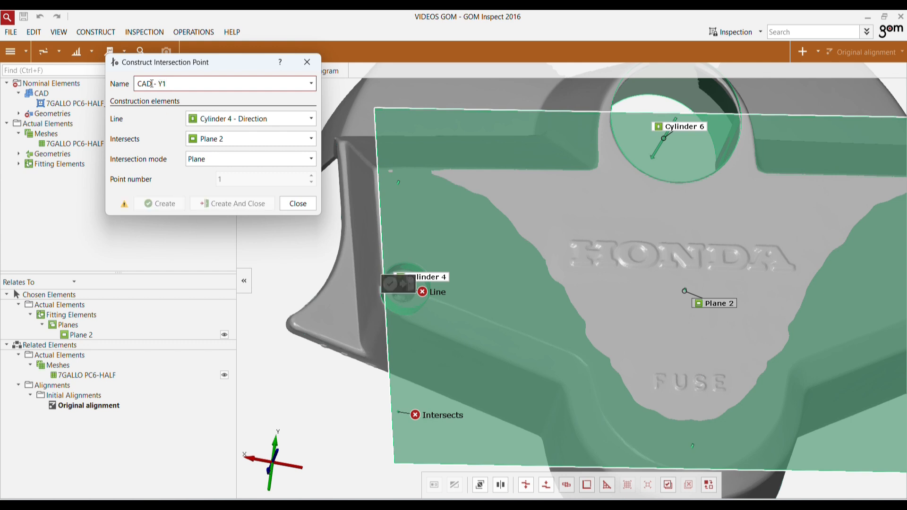
double_click(151, 83)
type("MALHA")
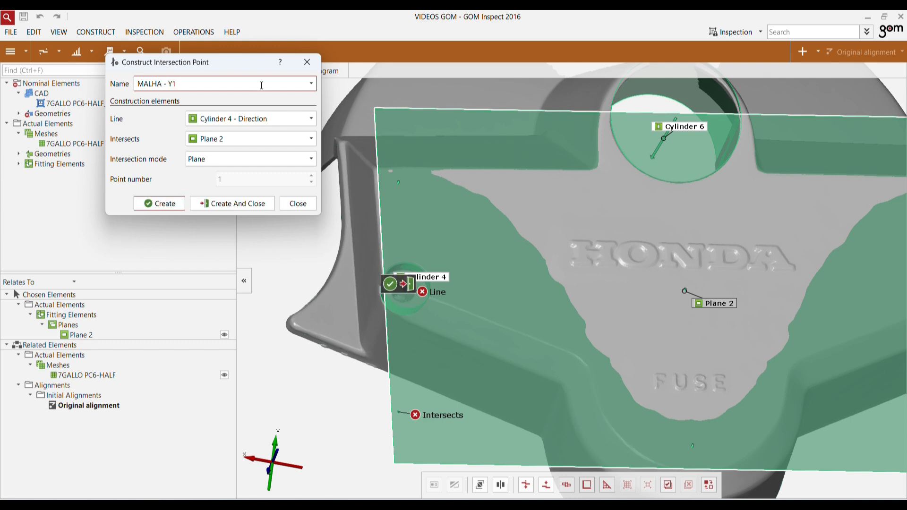
left_click(177, 205)
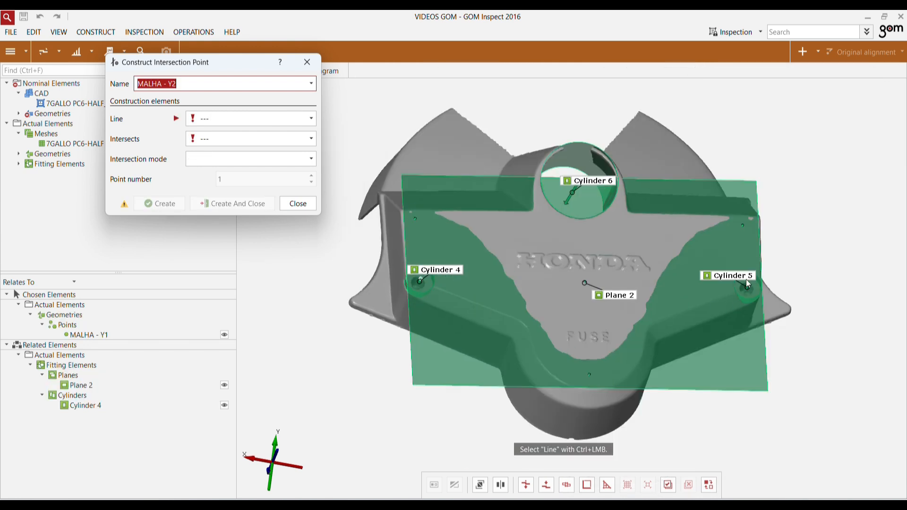
Step: Construct intersection point MALHA - Y2 from the direction of the right screw hole's Cylinder 5 and Plane 2
left_click(746, 281, "ctrl")
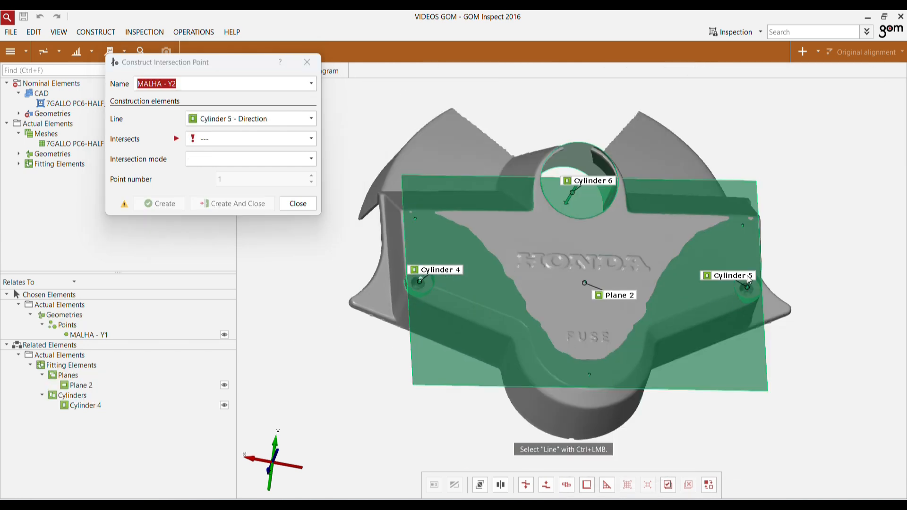
left_click(742, 360, "ctrl")
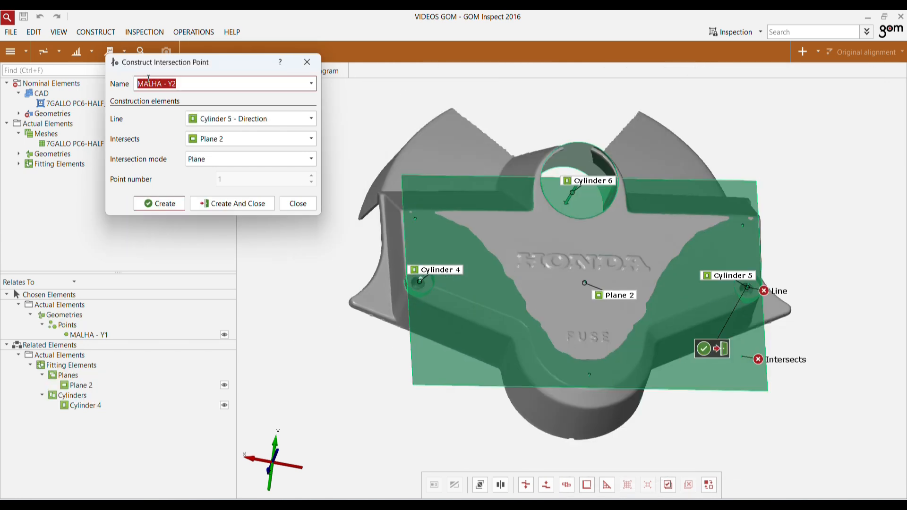
left_click(165, 202)
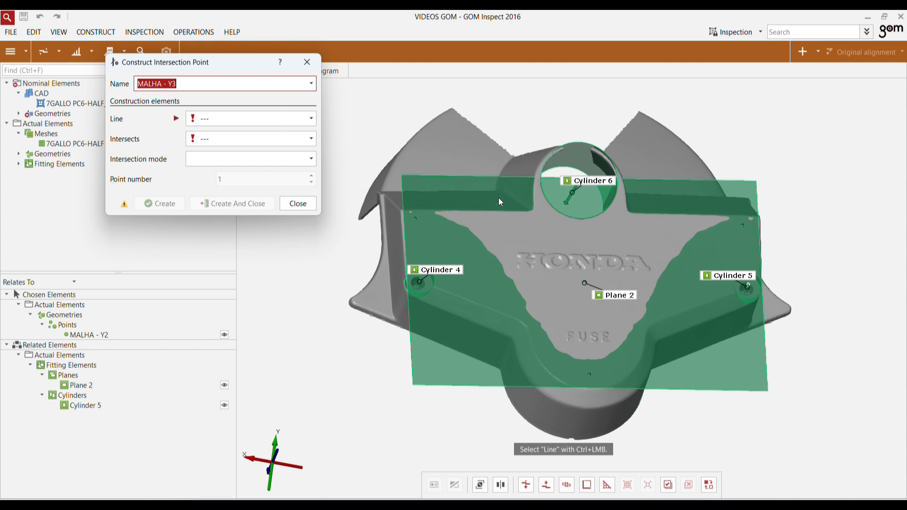
Step: Construct intersection point MALHA - X1 from the direction of the central opening's Cylinder 6 and Plane 2
left_click(591, 189, "ctrl")
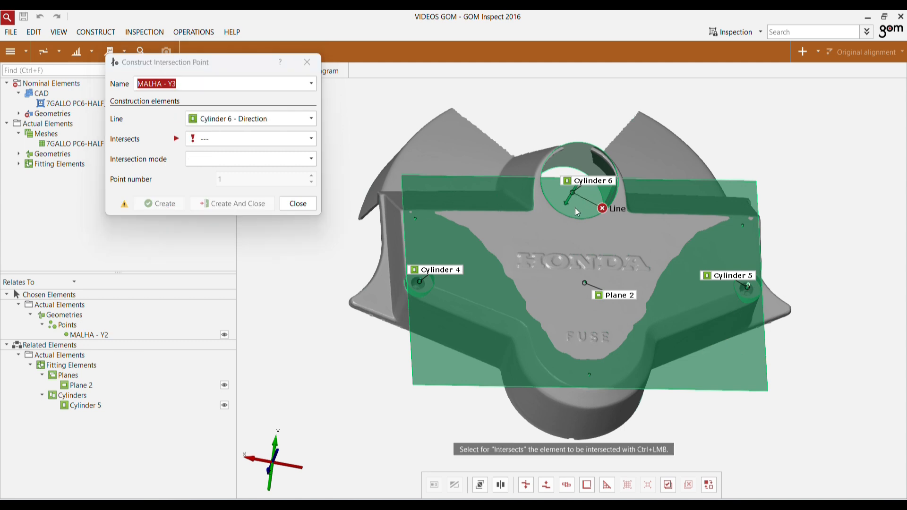
left_click(574, 208, "ctrl")
left_click_drag(179, 84, 169, 79)
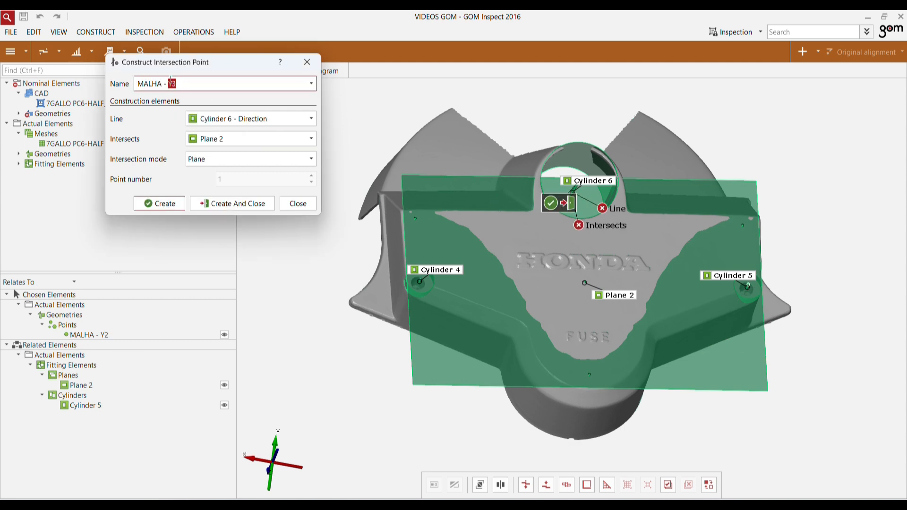
type("X1")
left_click(232, 205)
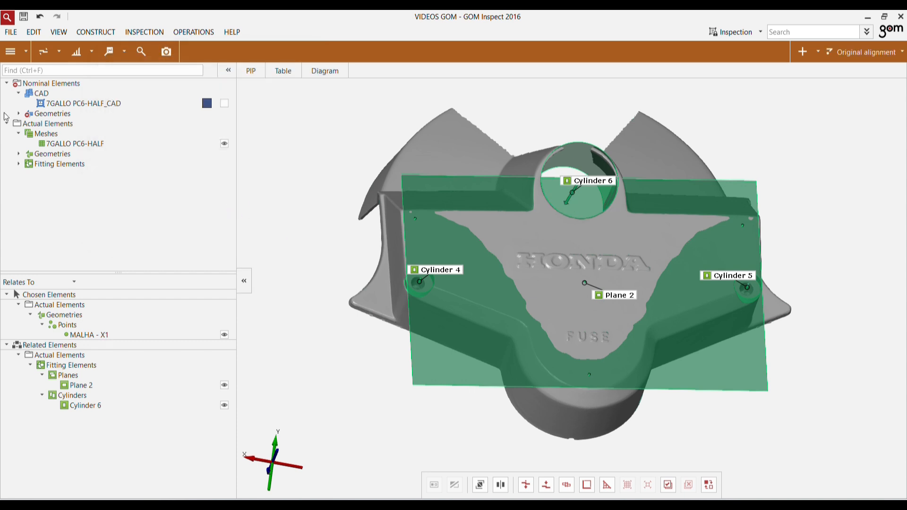
Step: Show the nominal points CAD - X1, Y1 and Y2 and surface points CAD - Z1, Z2 and Z3 in the 3D view
left_click(19, 114)
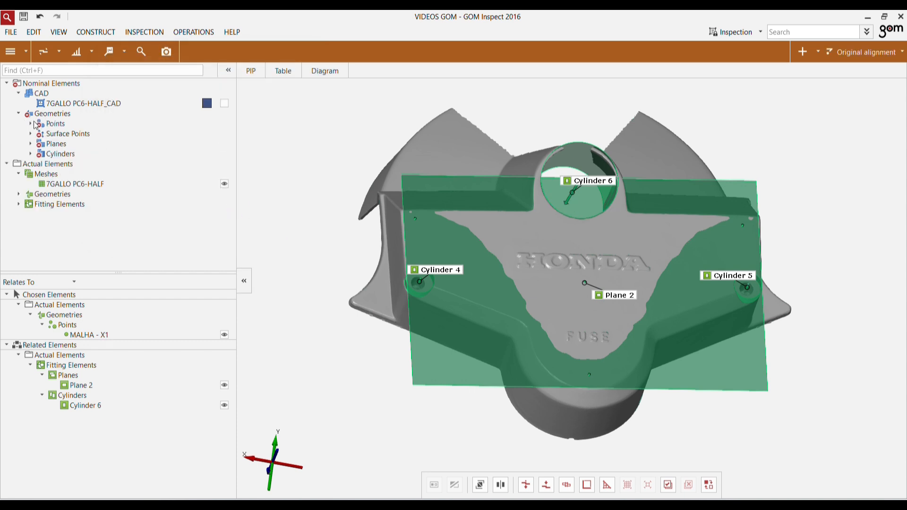
left_click(31, 124)
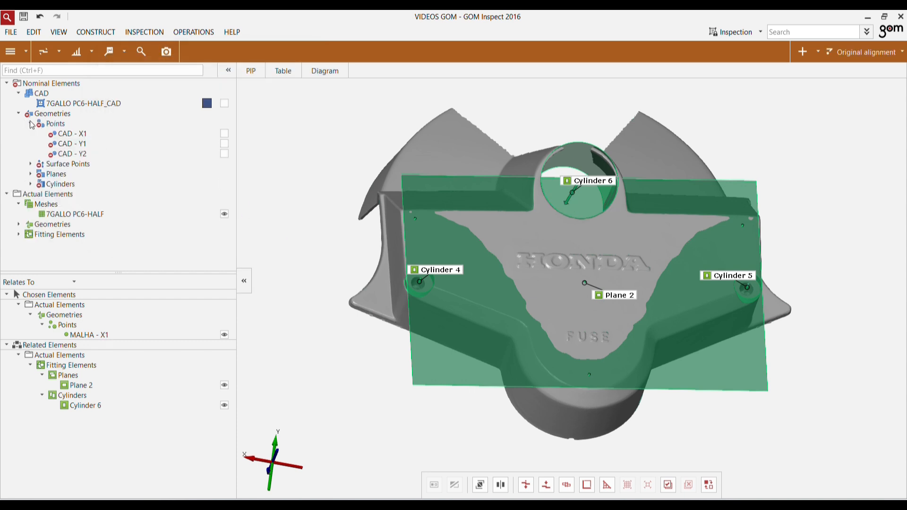
left_click(30, 164)
scroll(303, 226, "down", 2)
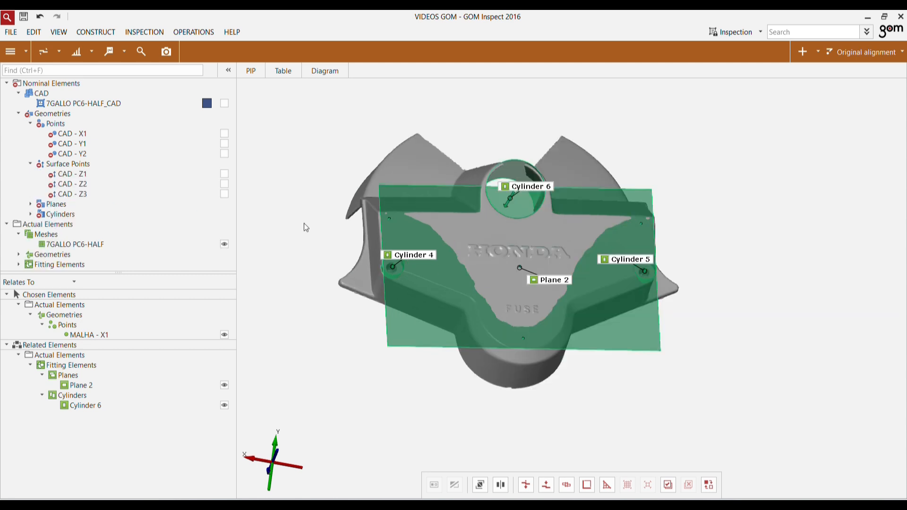
left_click(80, 174)
left_click(225, 134)
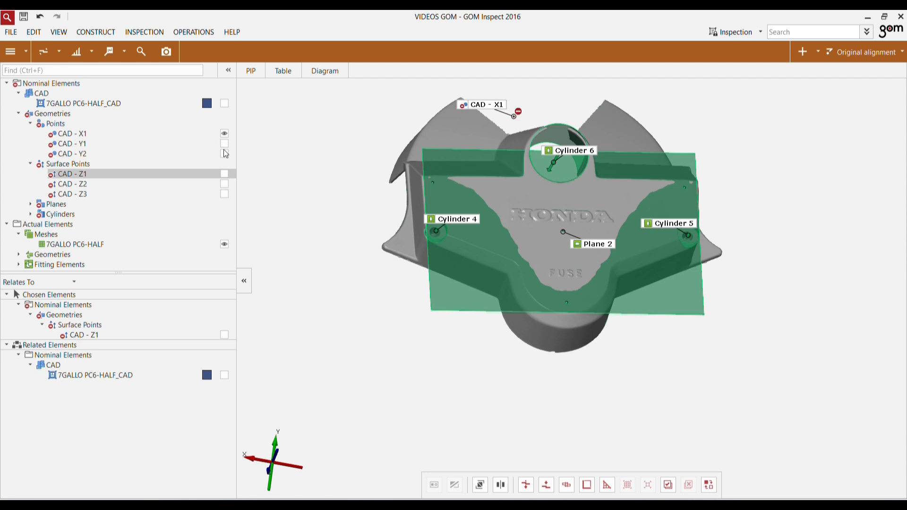
left_click(225, 143)
left_click(224, 154)
left_click(225, 174)
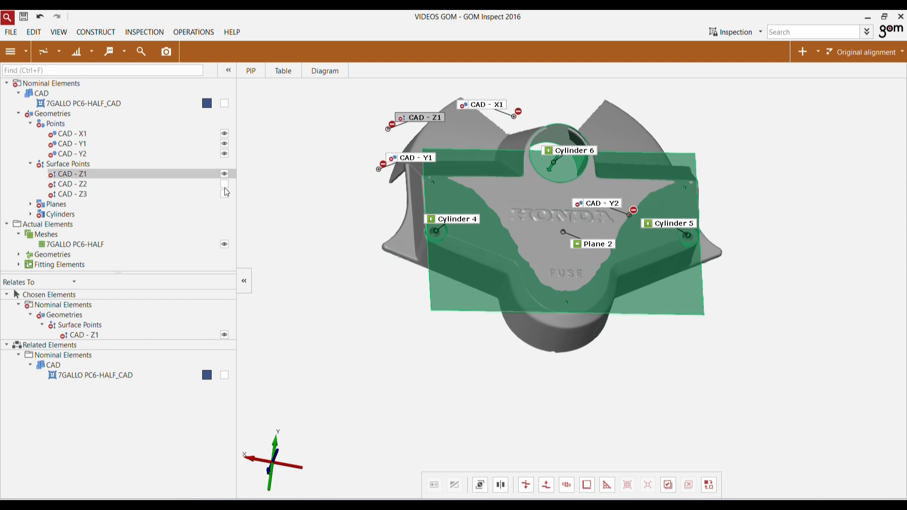
left_click(224, 184)
left_click(224, 194)
Step: Move the CAD - Z1 label away from the part, to the upper left of its point
left_click_drag(495, 206, 499, 202)
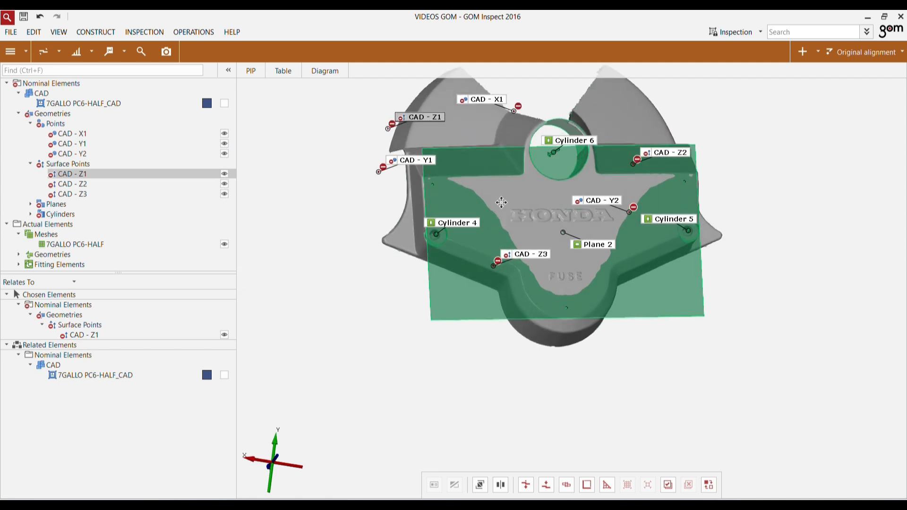
middle_click_drag(499, 202, 513, 264)
left_click(312, 221)
left_click_drag(431, 186, 379, 136)
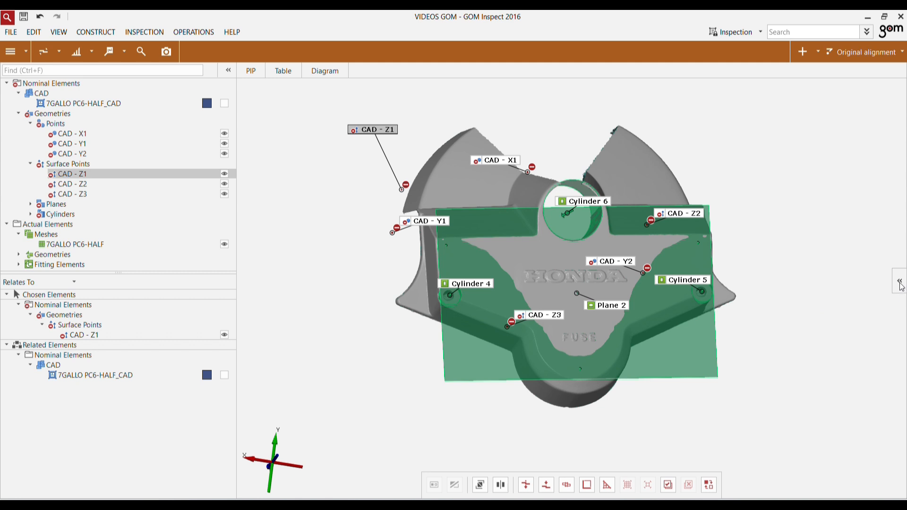
mouse_move(901, 286)
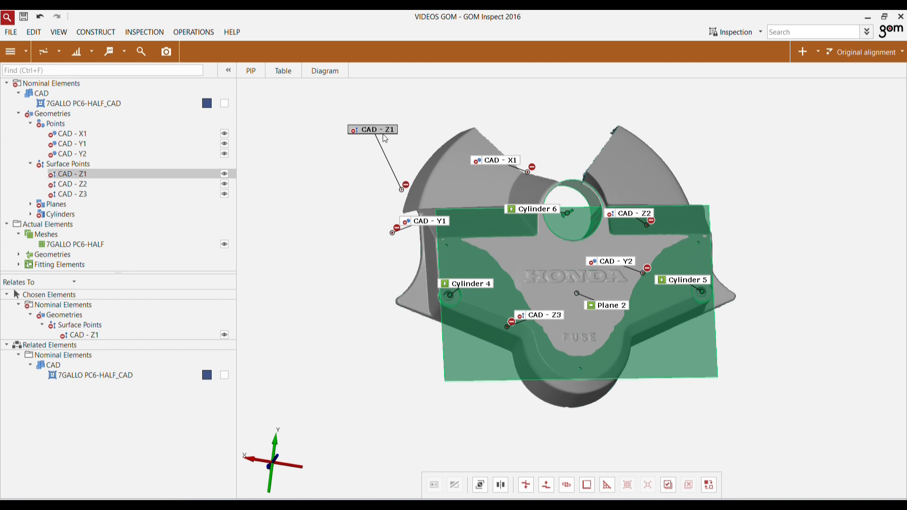
left_click_drag(385, 138, 340, 134)
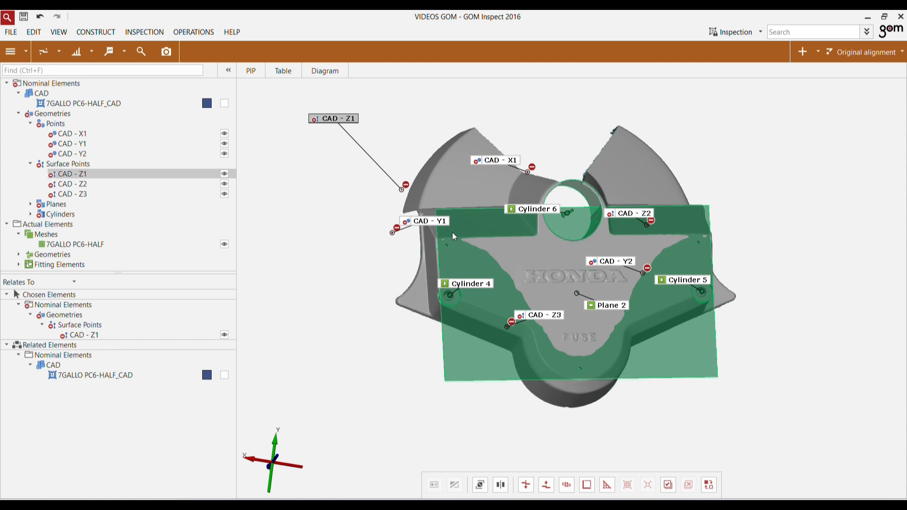
Step: Select all actual geometries of the mesh and display name labels on the MALHA points and surface points
left_click(18, 255)
left_click(29, 254)
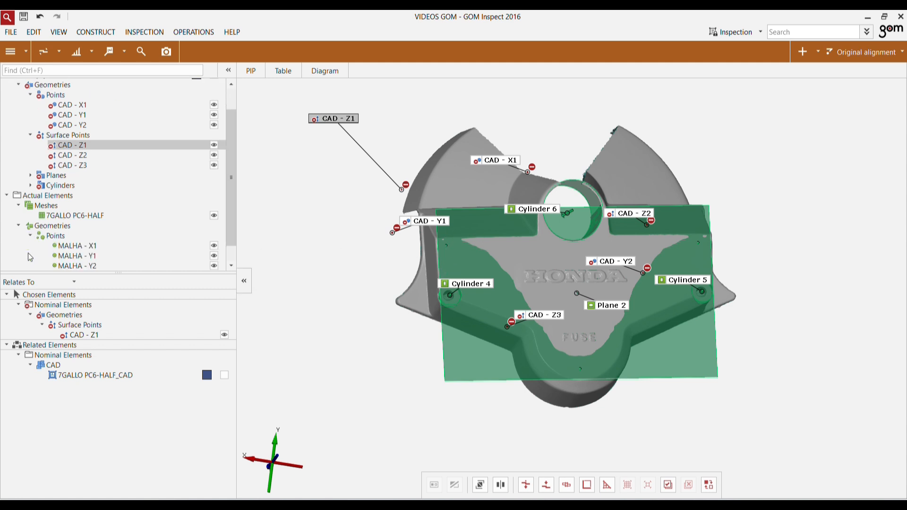
scroll(57, 231, "down", 1)
left_click(29, 258)
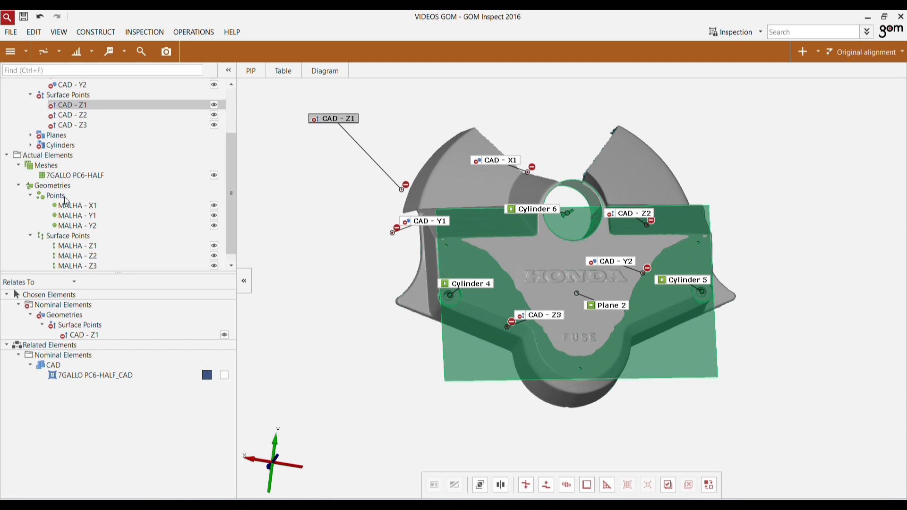
left_click(65, 185)
right_click(289, 184)
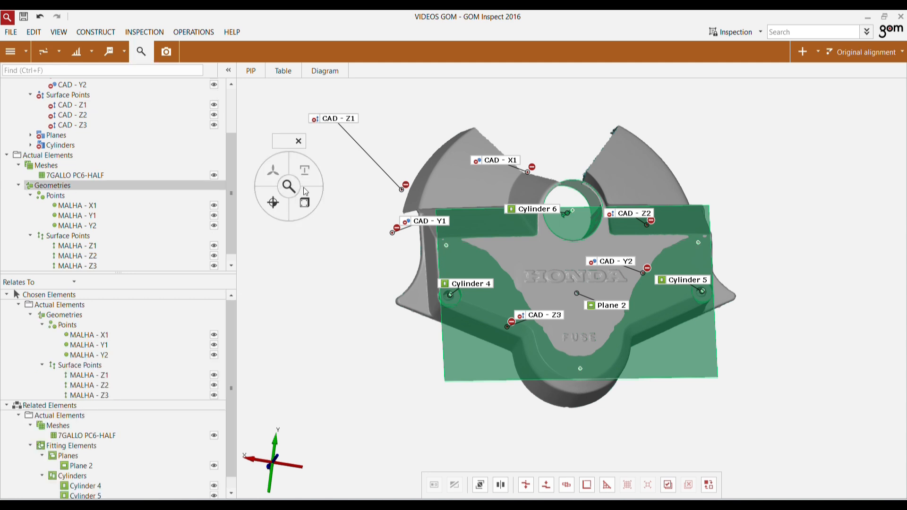
mouse_move(344, 211)
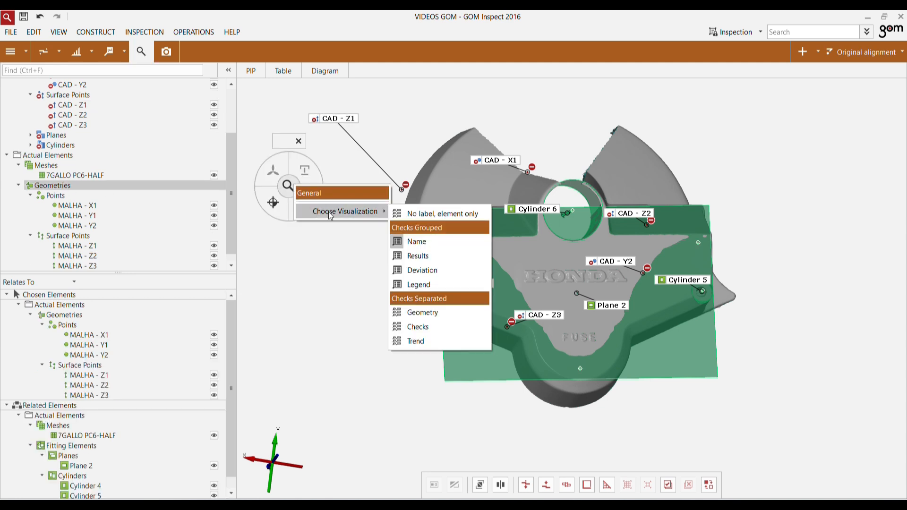
left_click(422, 243)
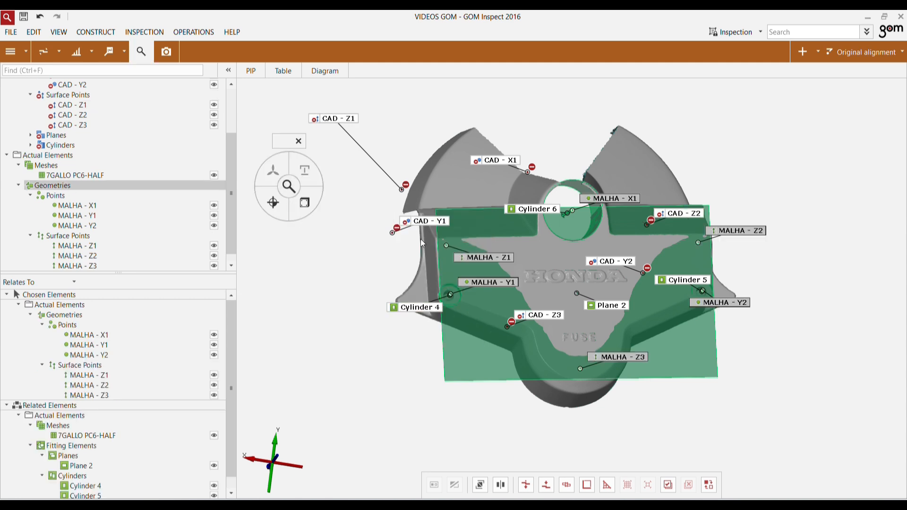
Step: Move the CAD - Z1 label farther from the part and link CAD - Z1 to actual element MALHA - Z1 as its measuring principle
left_click(339, 122)
left_click_drag(338, 121, 329, 104)
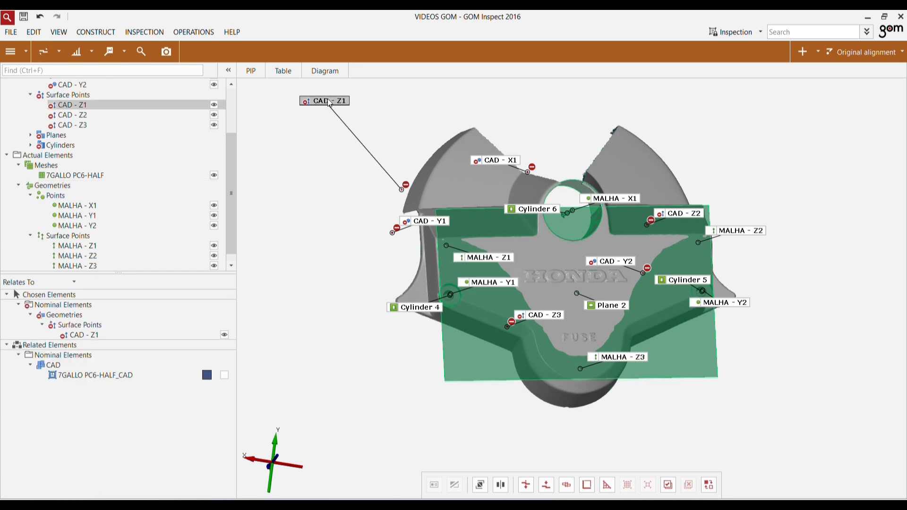
right_click(289, 163)
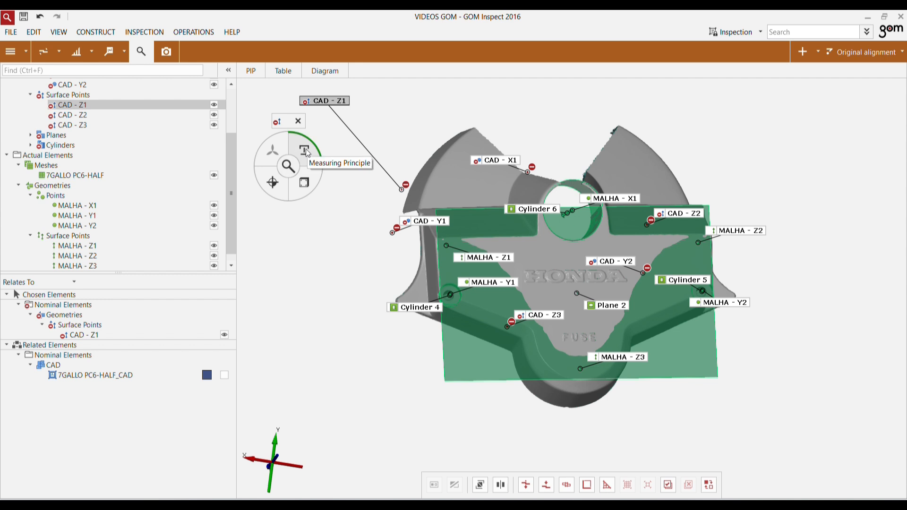
left_click(307, 152)
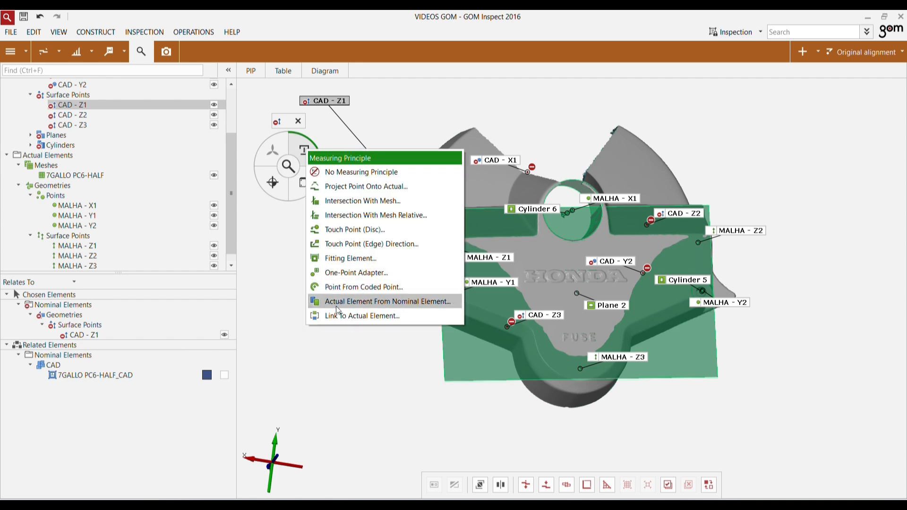
left_click(362, 316)
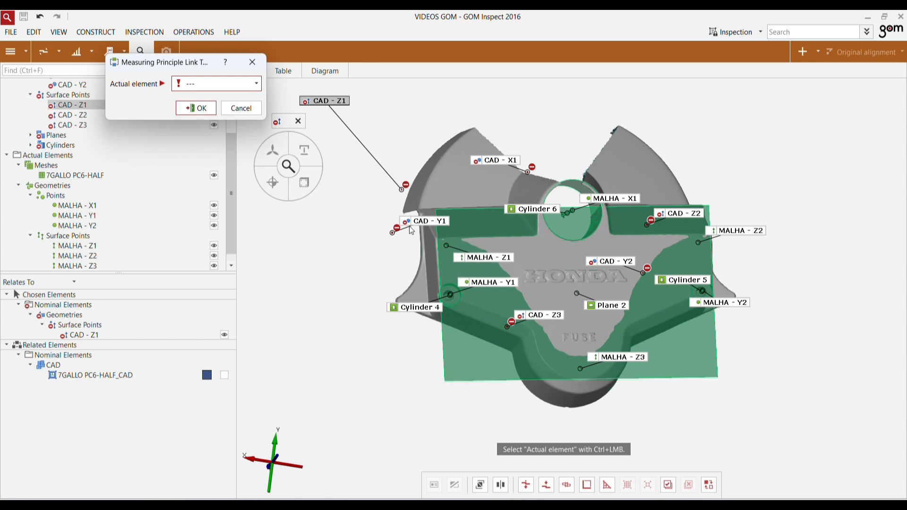
left_click(490, 263, "ctrl")
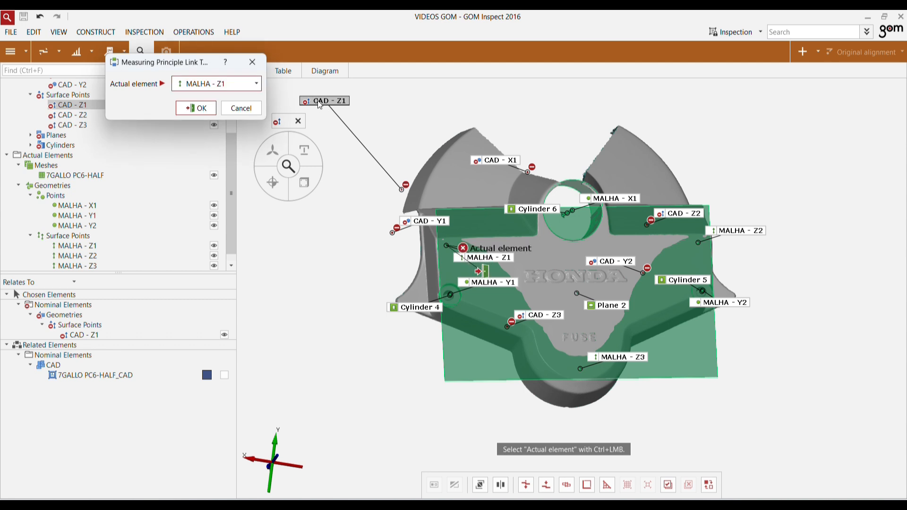
left_click(198, 108)
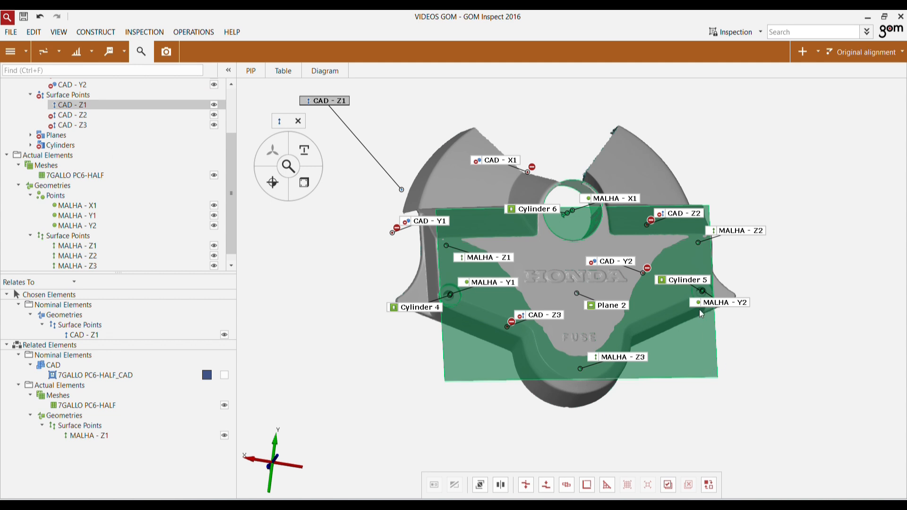
Step: Move the CAD - Z2 label above the part and link CAD - Z2 to actual element MALHA - Z2 as its measuring principle
left_click_drag(695, 219, 732, 150)
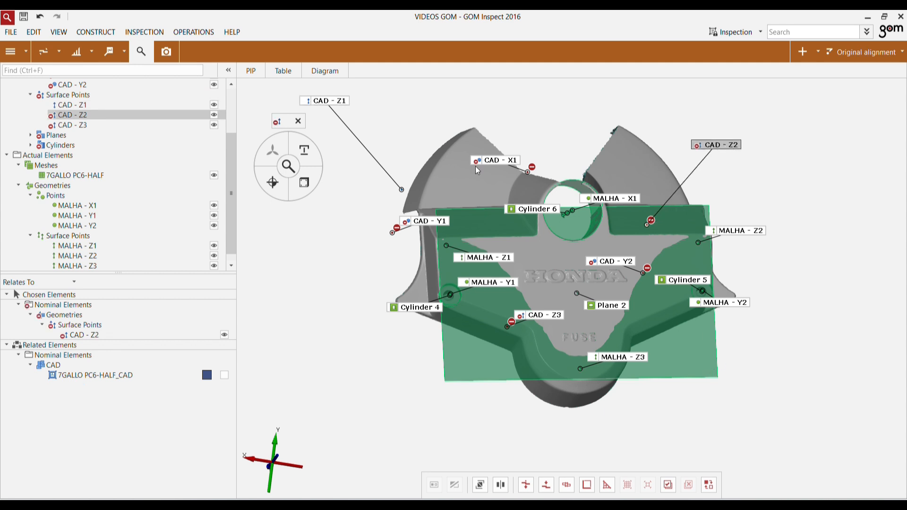
left_click(303, 150)
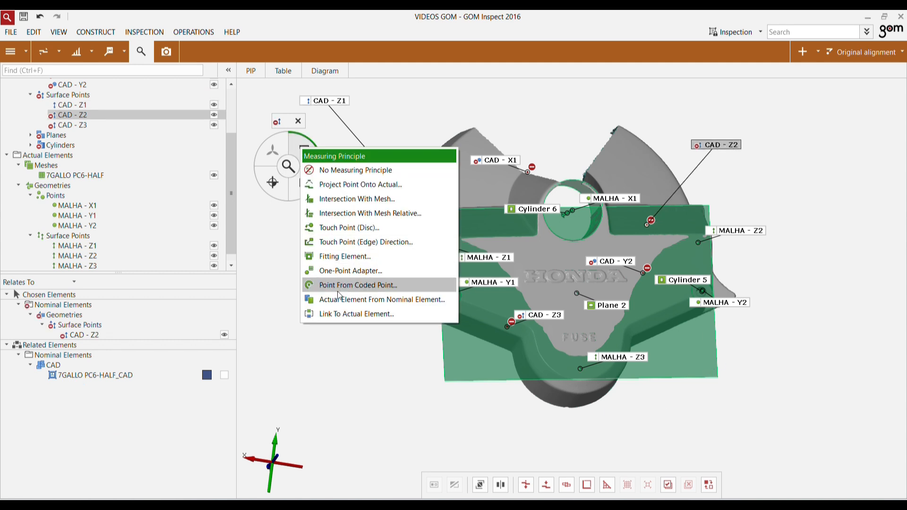
left_click(344, 315)
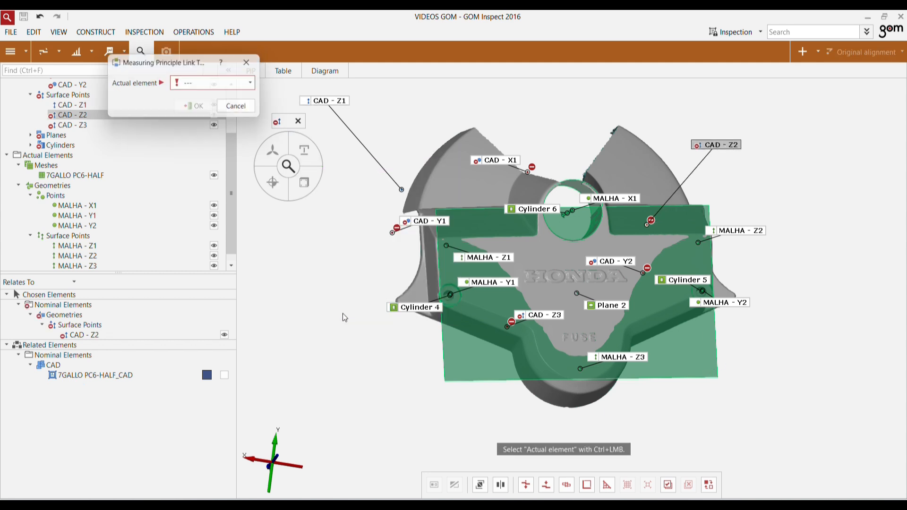
left_click(762, 235, "ctrl")
left_click(195, 108)
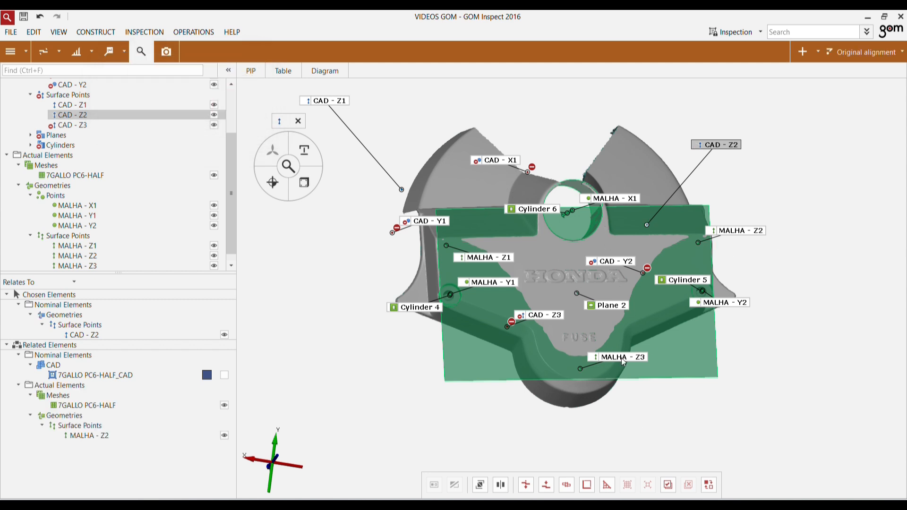
Step: Assign surface point CAD - Z3 the Link To Actual Element measuring principle with MALHA - Z3 as the actual element
left_click(550, 320)
left_click(304, 149)
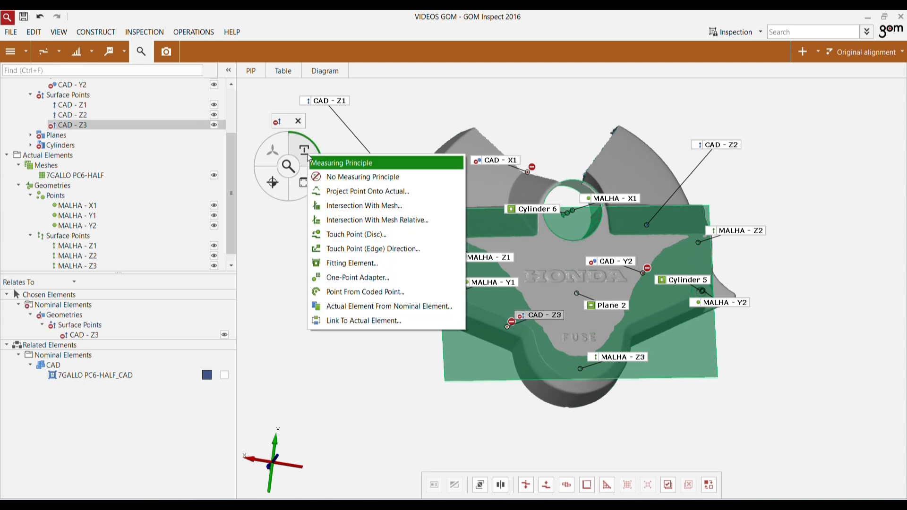
left_click(340, 322)
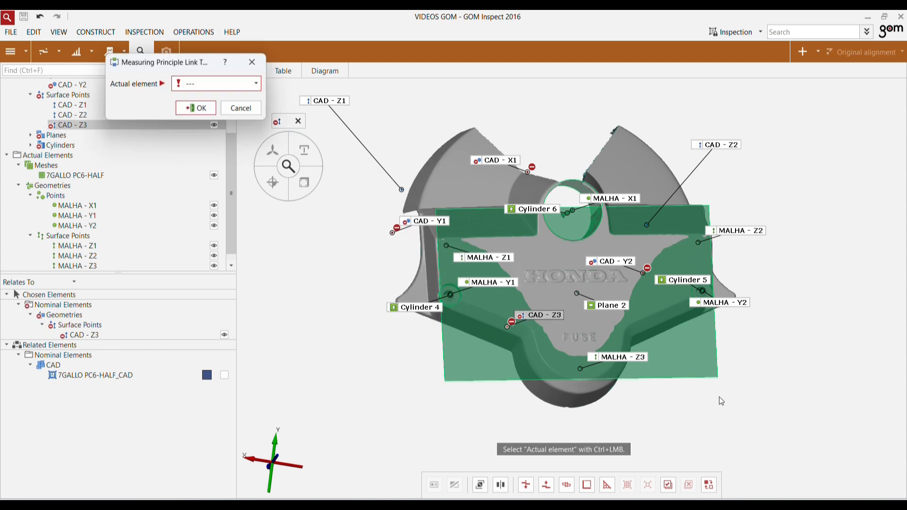
left_click(640, 360, "ctrl")
left_click(202, 109)
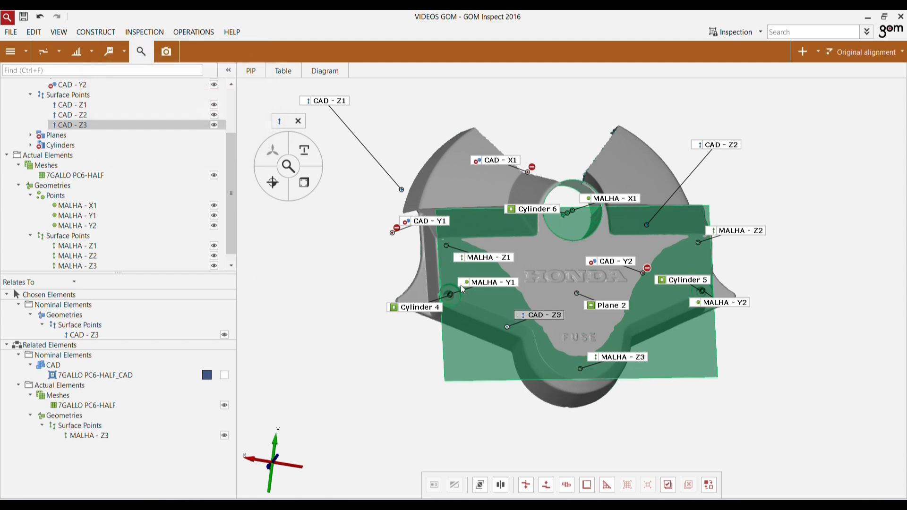
Step: Assign nominal point CAD - Y1 the Link To Actual Element measuring principle with MALHA - Y1 as the actual element
scroll(466, 296, "up", 3)
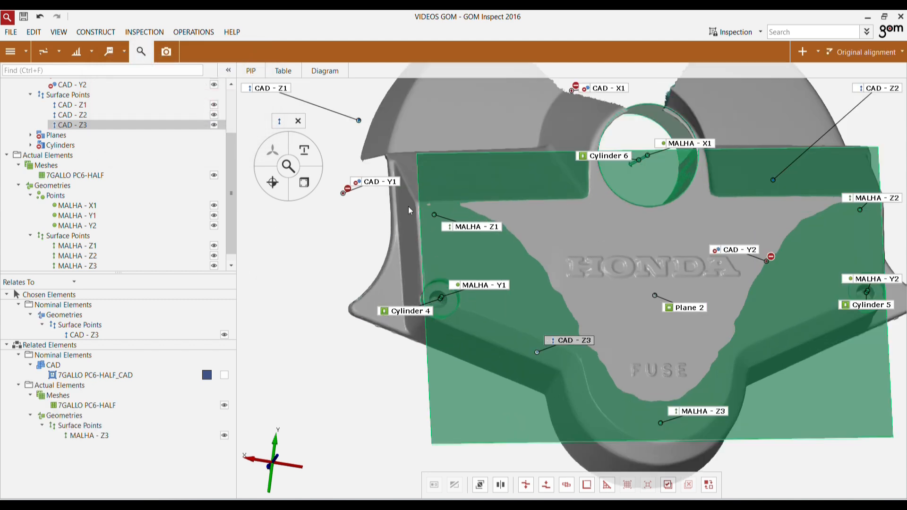
left_click(384, 184)
left_click(312, 144)
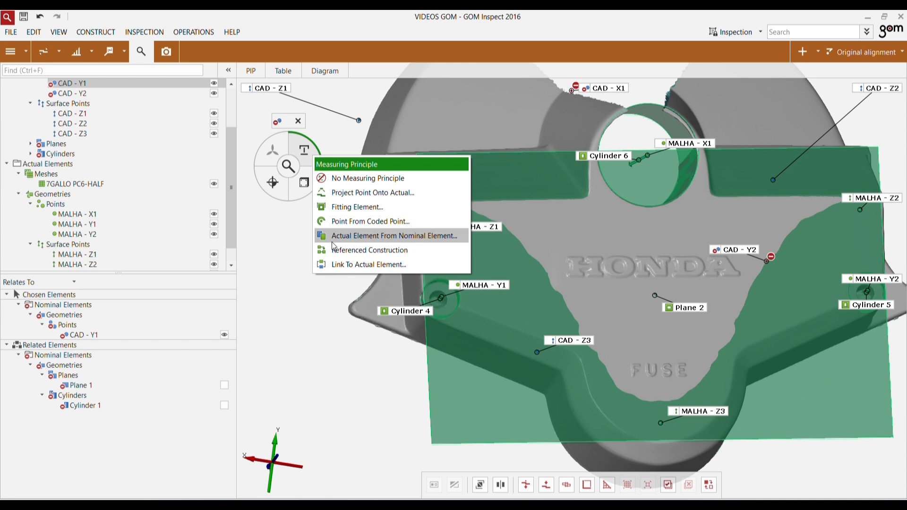
left_click(345, 265)
left_click(243, 85)
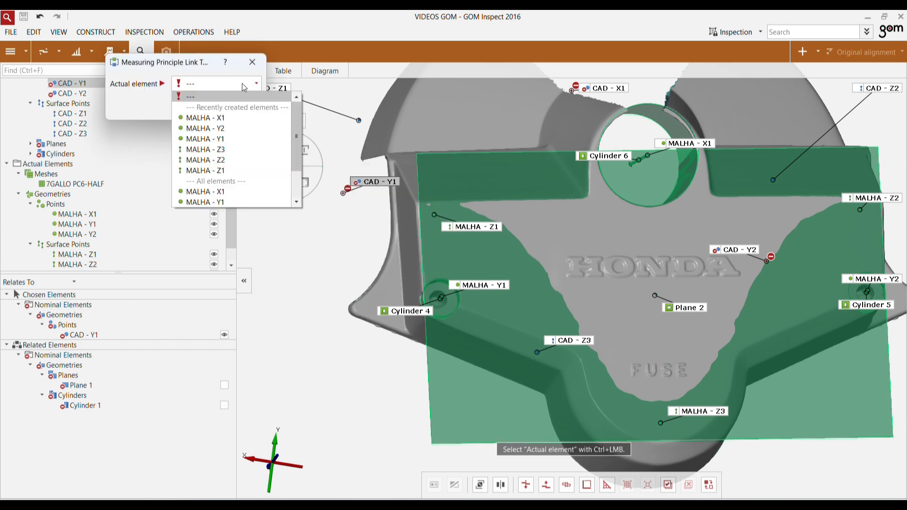
left_click(221, 139)
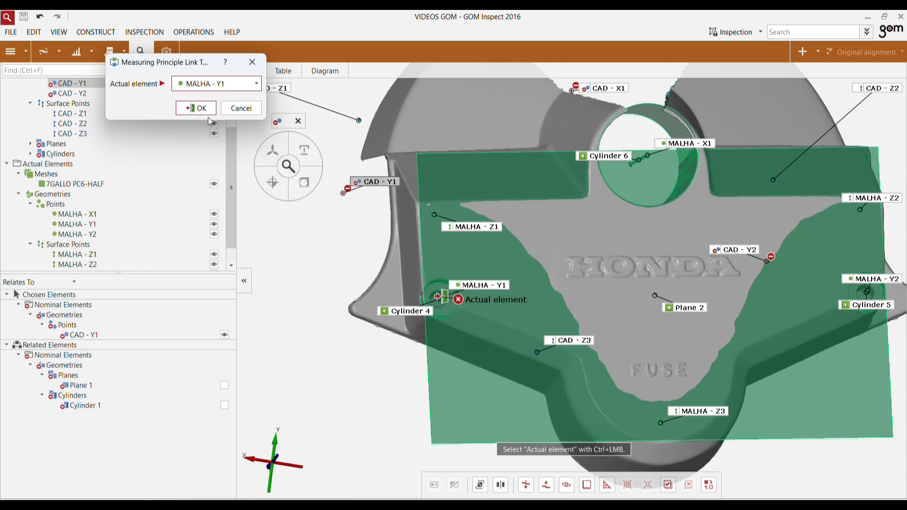
left_click(197, 109)
Step: Move the CAD - Y2 label off the part and link CAD - Y2 to actual element MALHA - Y2 as its measuring principle
scroll(325, 201, "down", 3)
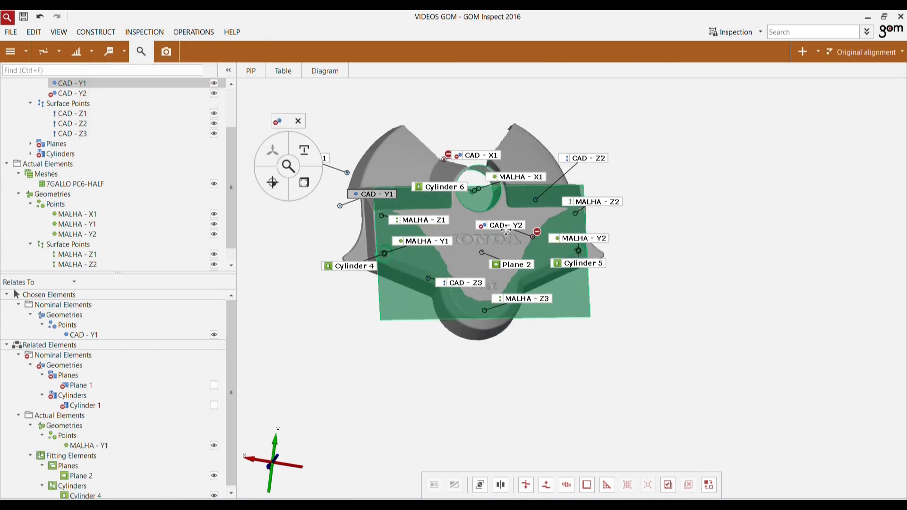
left_click_drag(506, 230, 631, 140)
left_click(317, 147)
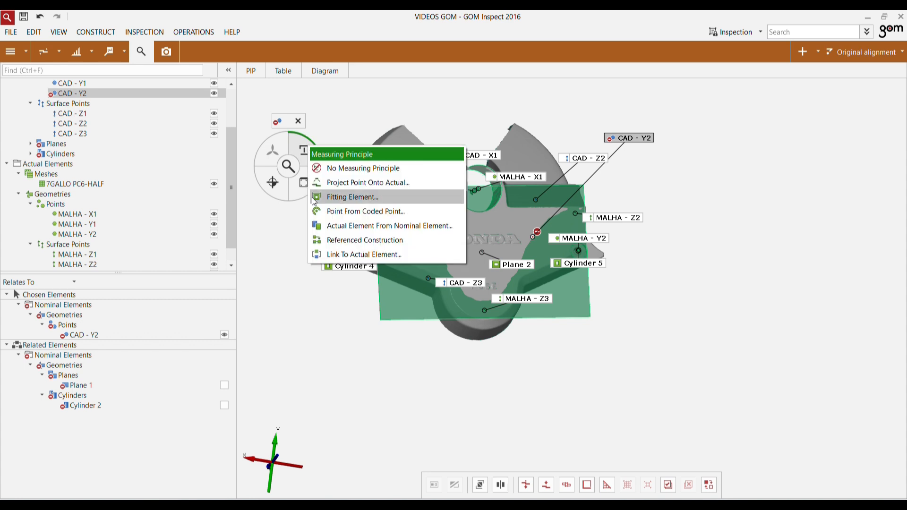
left_click(364, 255)
left_click(208, 85)
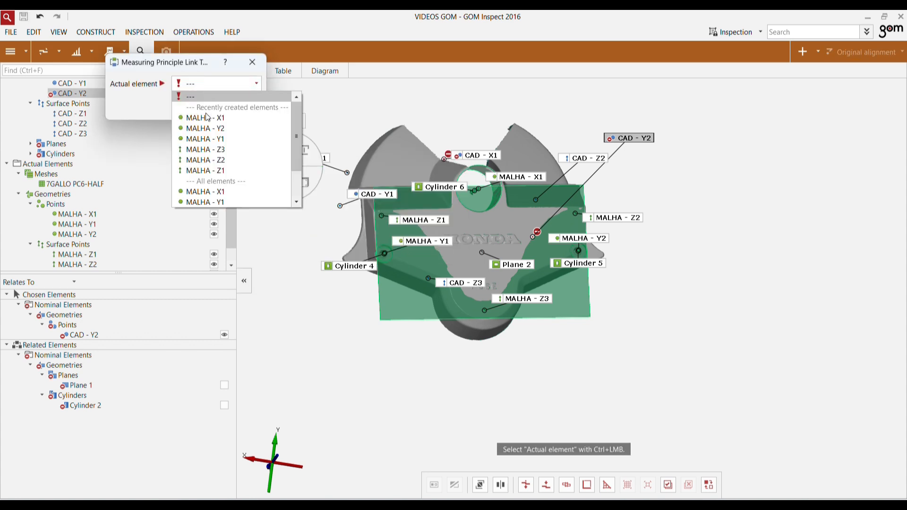
left_click(217, 128)
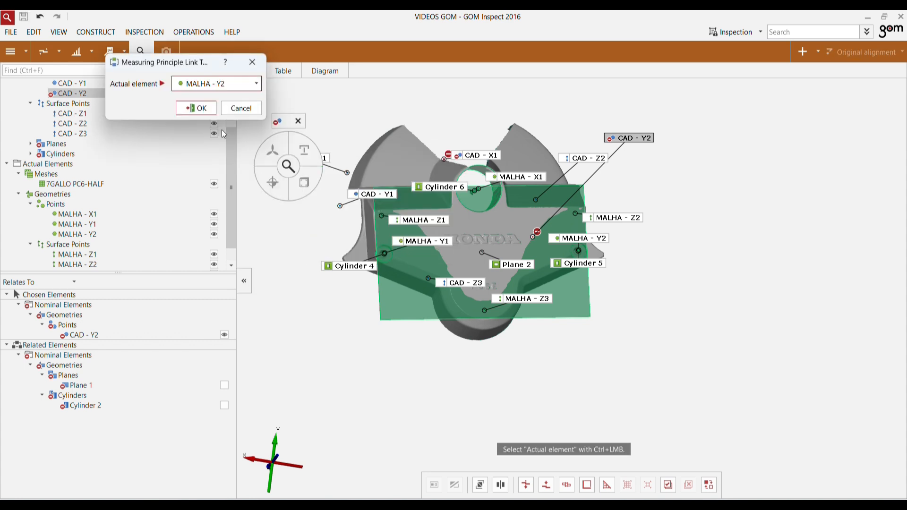
left_click(196, 108)
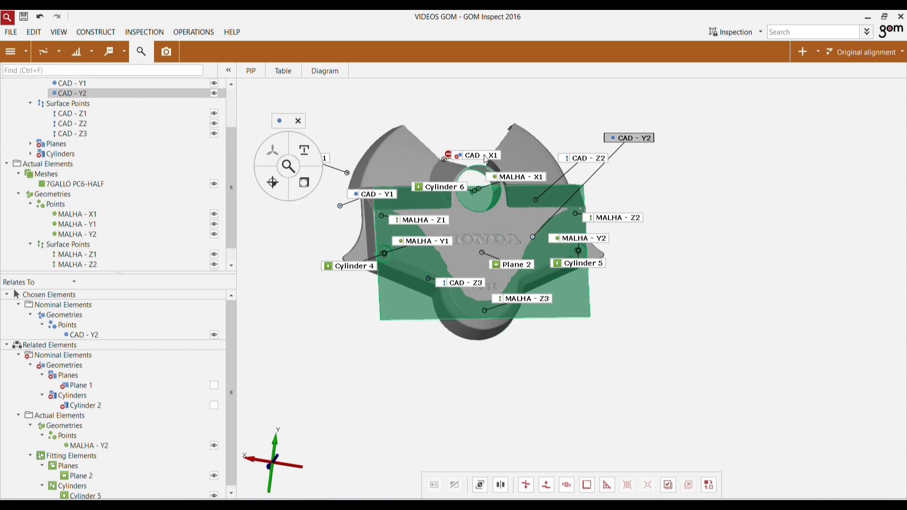
Step: Move the CAD - X1 label above the part and link CAD - X1 to actual element MALHA - X1 as its measuring principle
left_click_drag(486, 160, 477, 116)
left_click(304, 150)
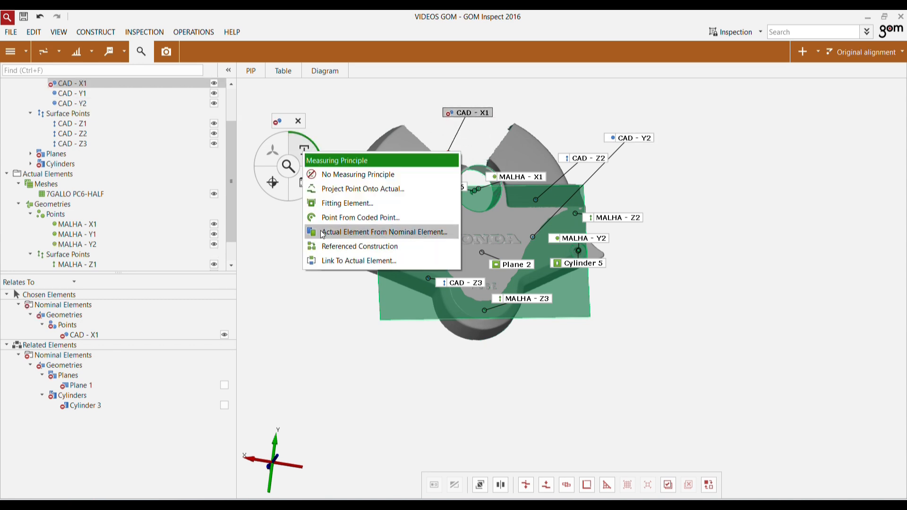
left_click(333, 261)
left_click(214, 85)
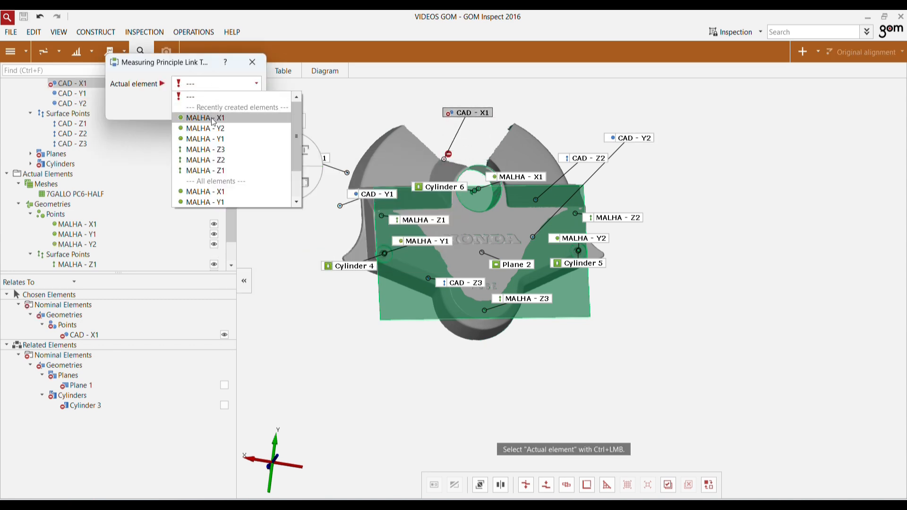
left_click(214, 118)
left_click(194, 108)
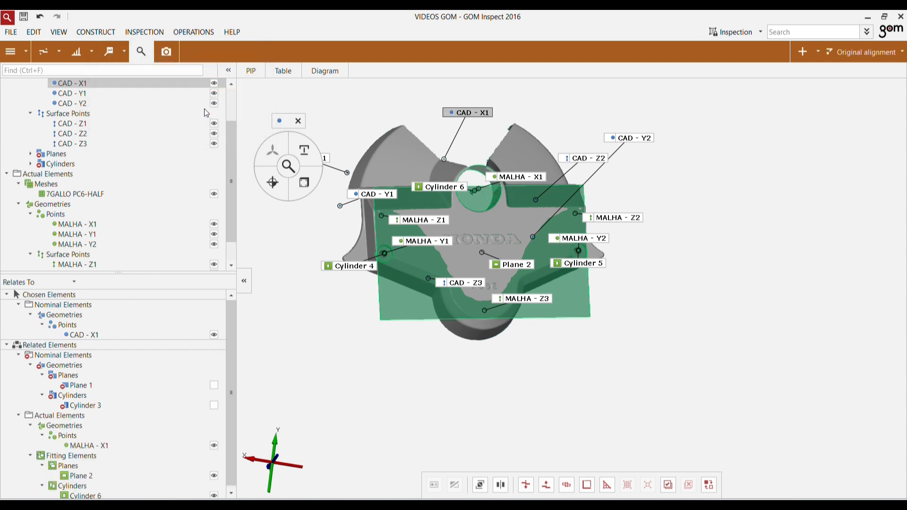
Step: Add a Z check to all nominal surface points, CAD - Z1, CAD - Z2 and CAD - Z3
scroll(122, 117, "up", 2)
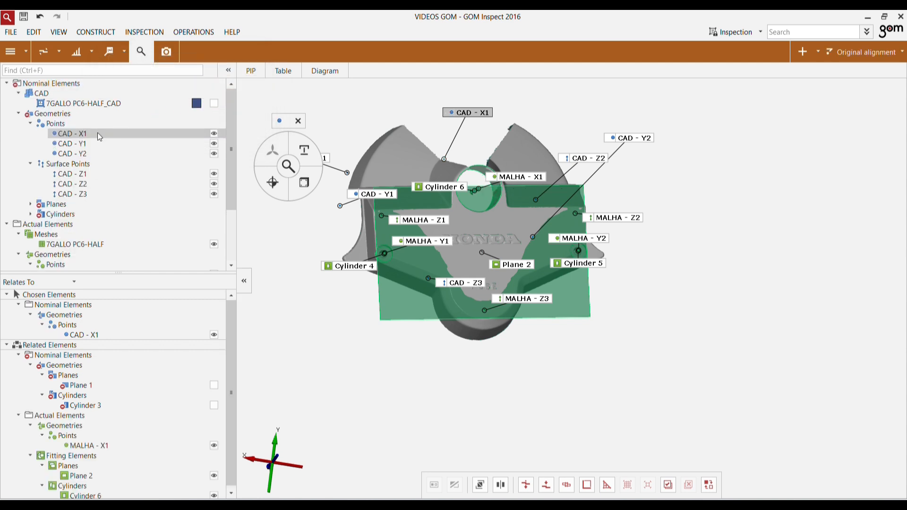
left_click(76, 166)
left_click(303, 184)
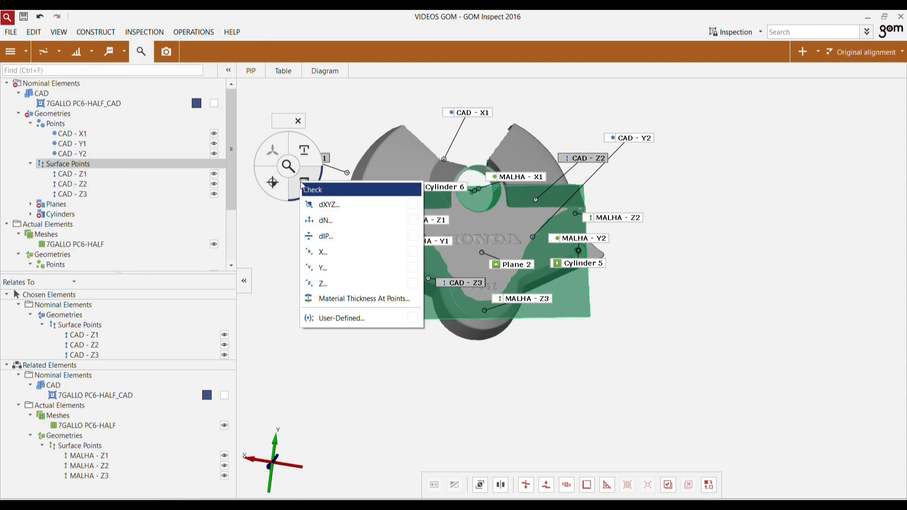
left_click(333, 285)
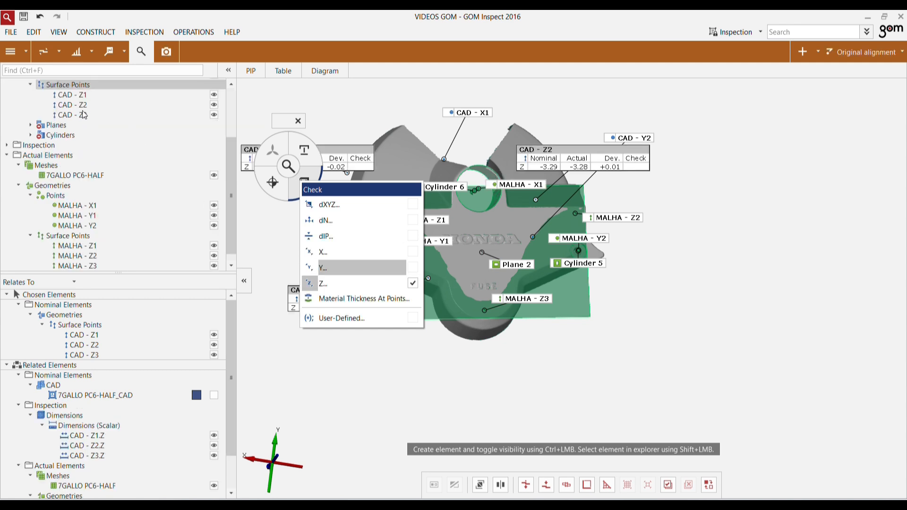
left_click(340, 190)
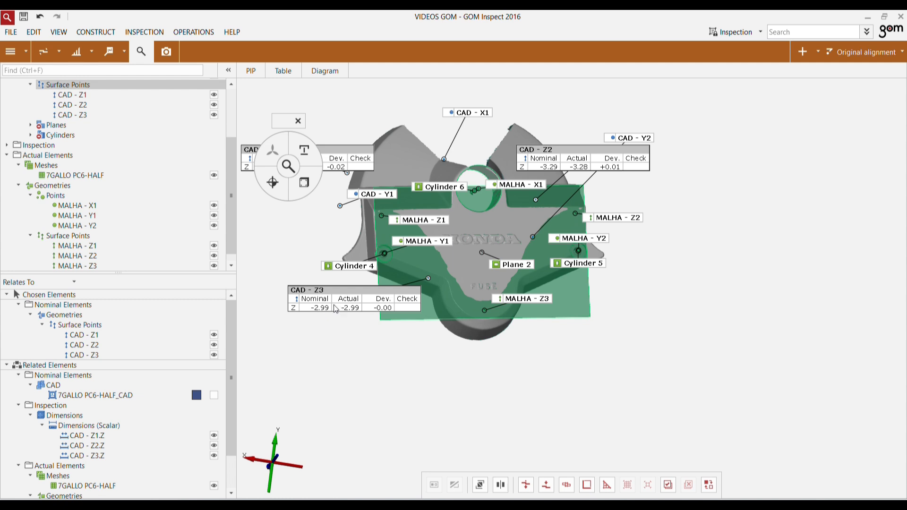
Step: Add a Y check to the nominal points CAD - Y1 and CAD - Y2 together
scroll(127, 117, "up", 2)
left_click_drag(79, 116, 85, 125)
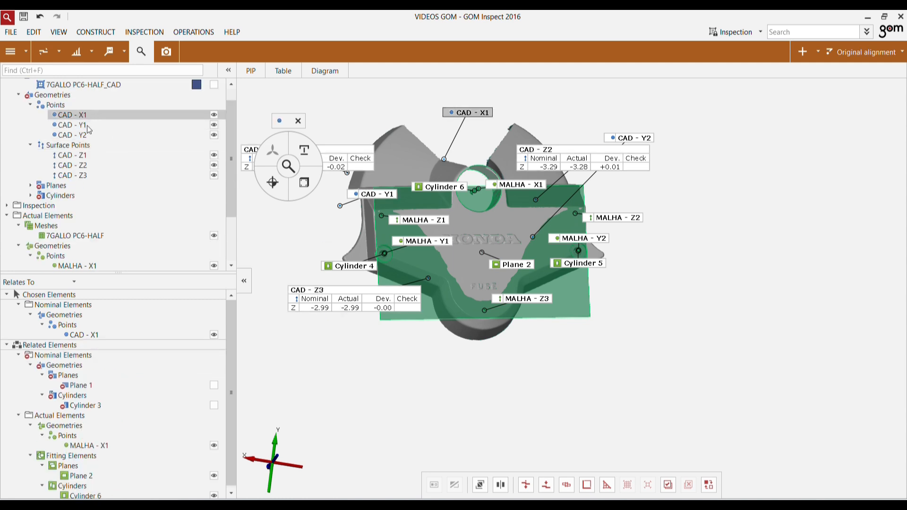
left_click(90, 125)
left_click(89, 136, "ctrl")
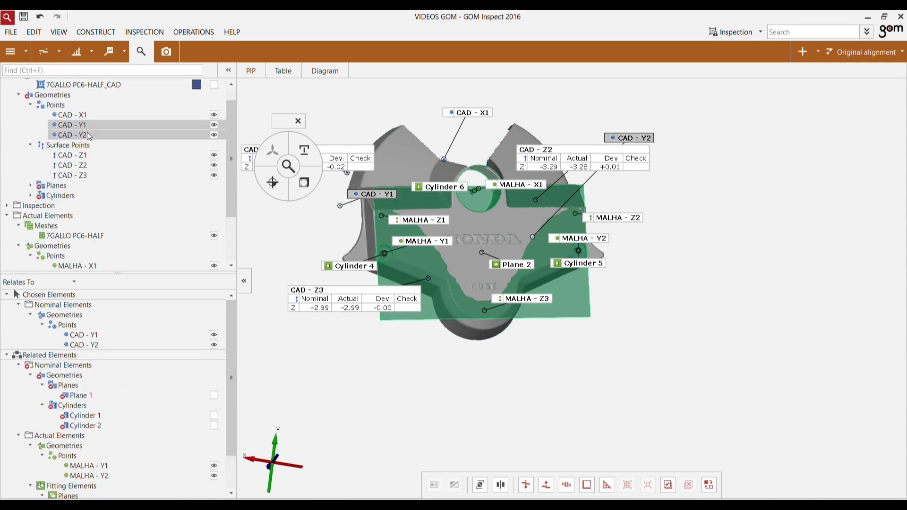
left_click(304, 183)
left_click(327, 231)
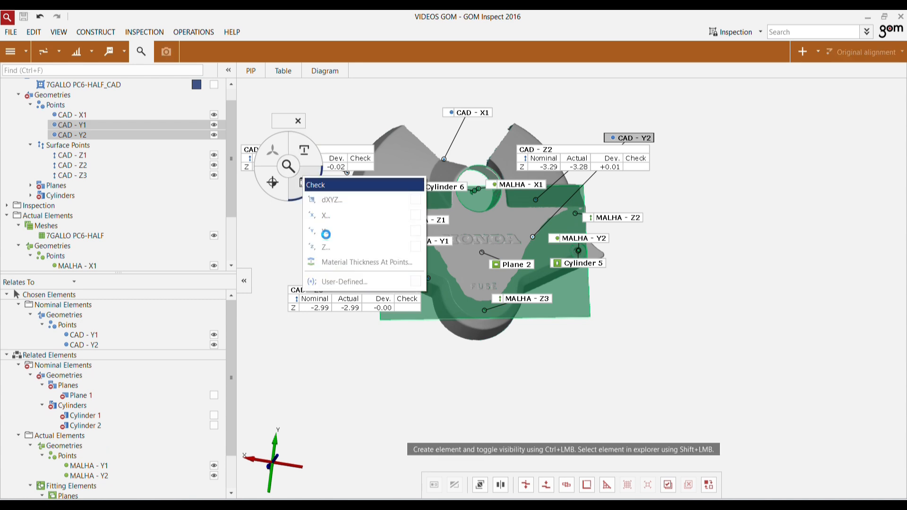
Step: Add an X check to nominal point CAD - X1 and close the measuring wheel
left_click(83, 116)
left_click(306, 182)
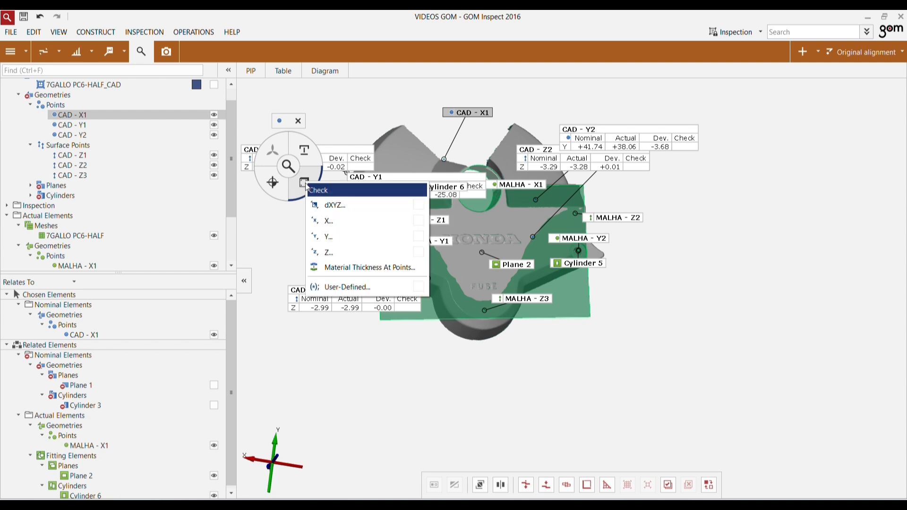
left_click(336, 223)
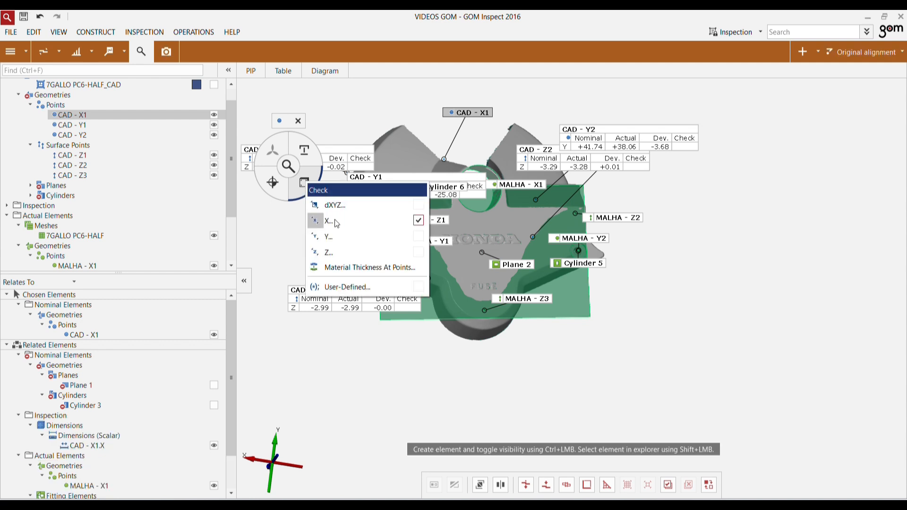
left_click(298, 120)
middle_click_drag(359, 136, 426, 223)
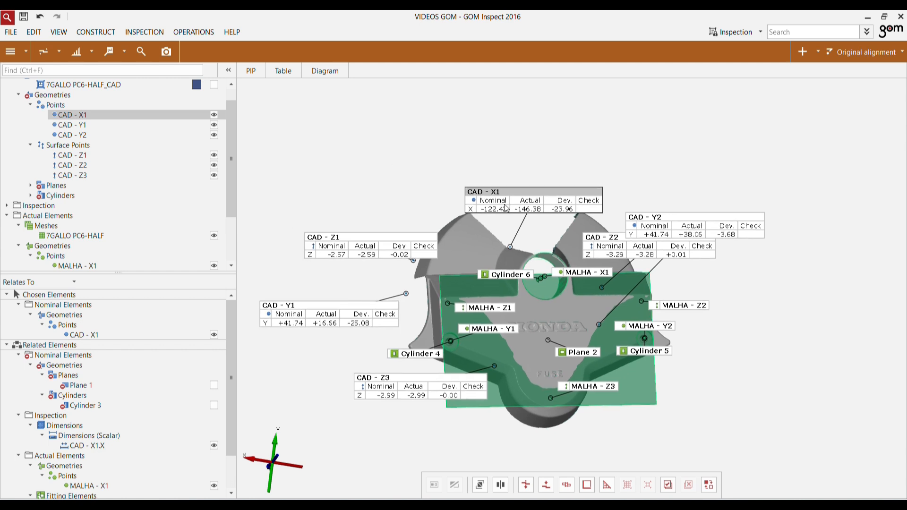
Step: Show the 7GALLO PC6-HALF_CAD model and move the CAD - X1 and CAD - Y2 labels clear of the part
left_click_drag(520, 197, 521, 142)
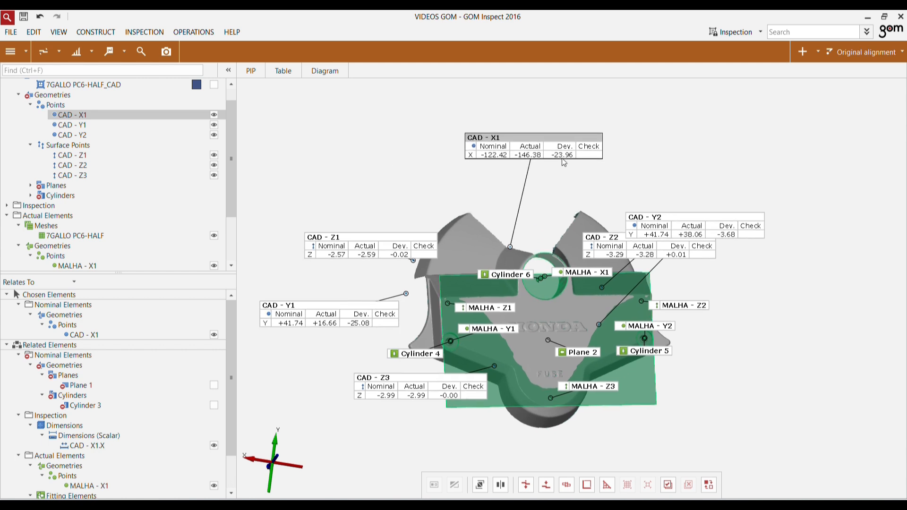
scroll(211, 96, "up", 1)
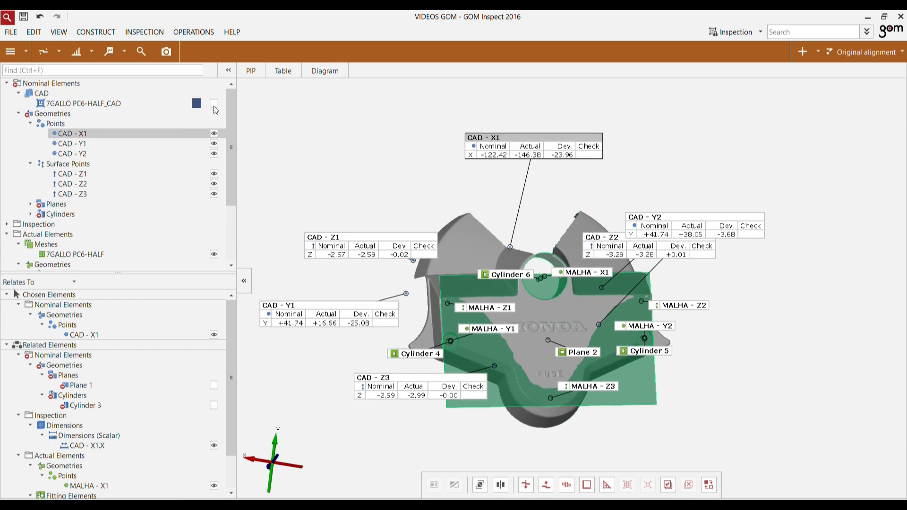
left_click(214, 104)
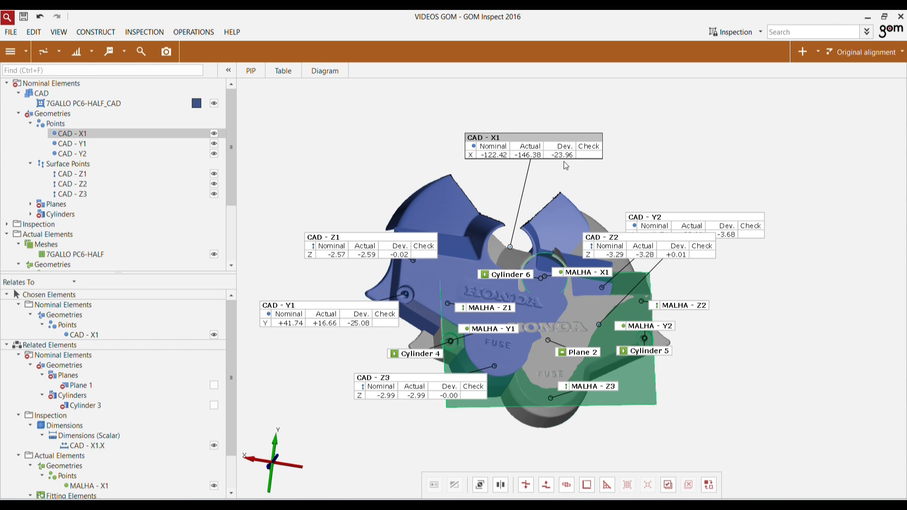
left_click_drag(709, 209, 742, 168)
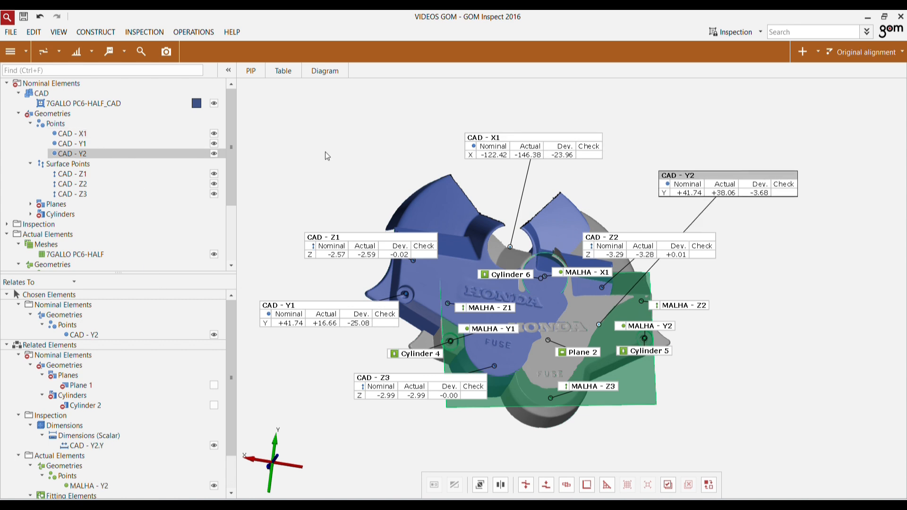
left_click(56, 123)
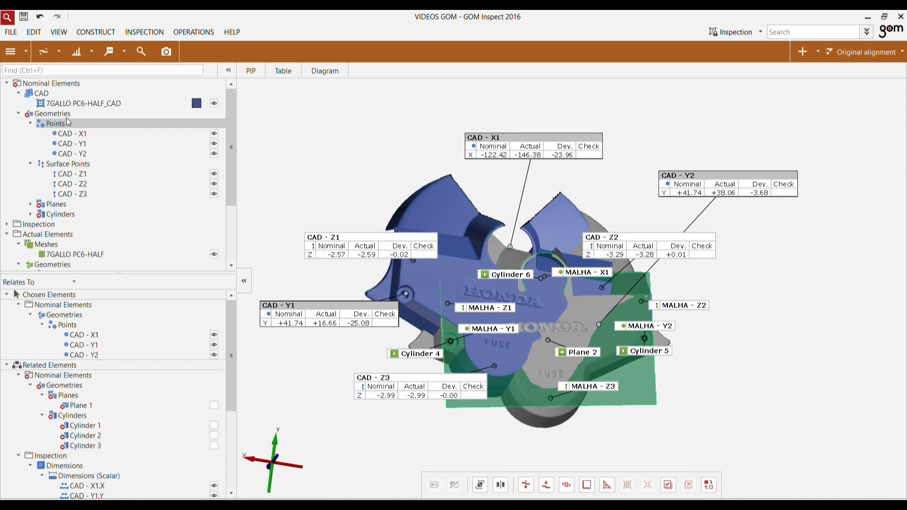
left_click(65, 115)
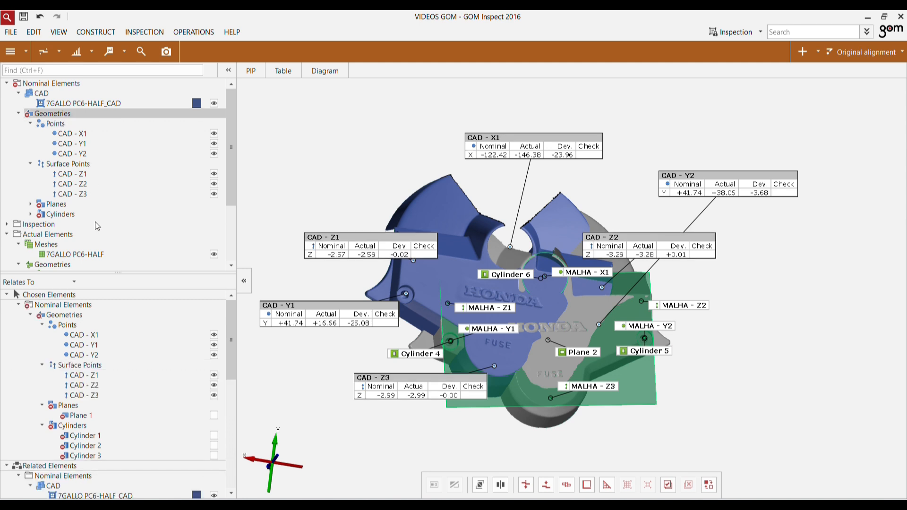
left_click(261, 132)
Step: Start an RPS single element transformation and add rules for all nominal CAD points and surface points
left_click(195, 32)
mouse_move(204, 48)
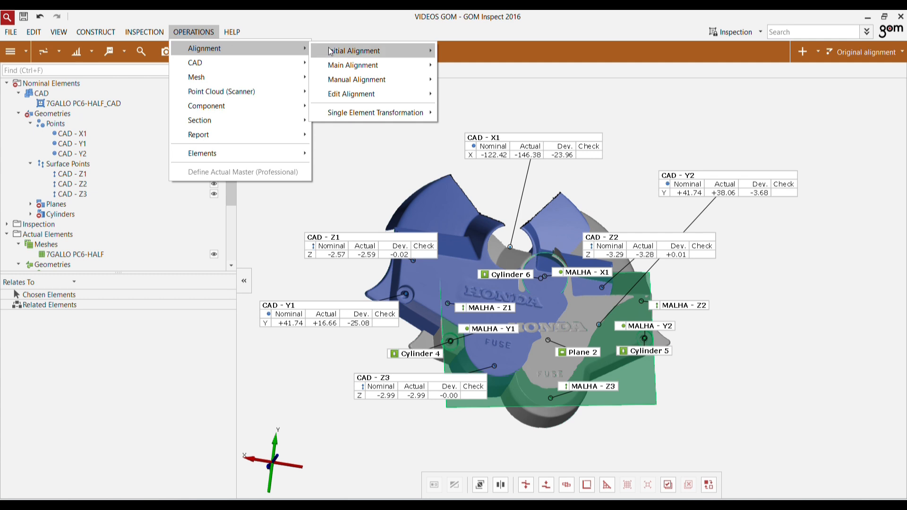
mouse_move(399, 114)
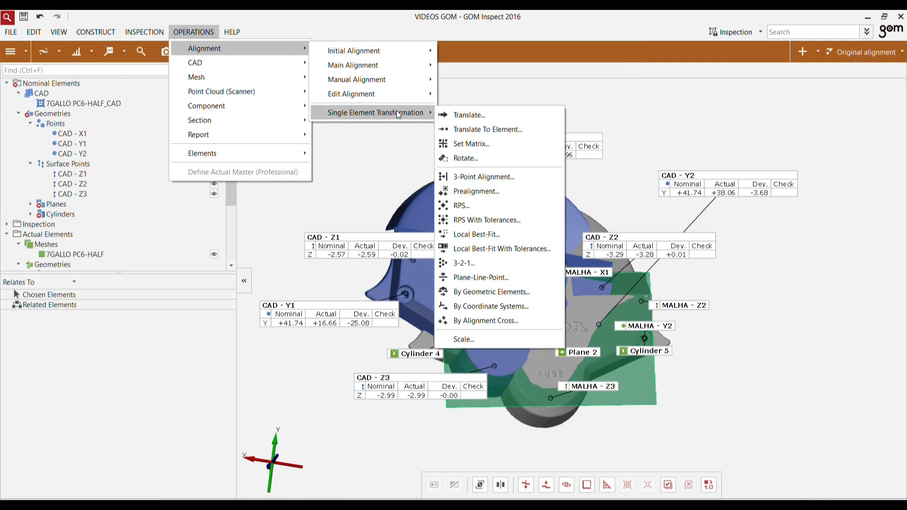
left_click(461, 207)
left_click_drag(283, 61, 388, 129)
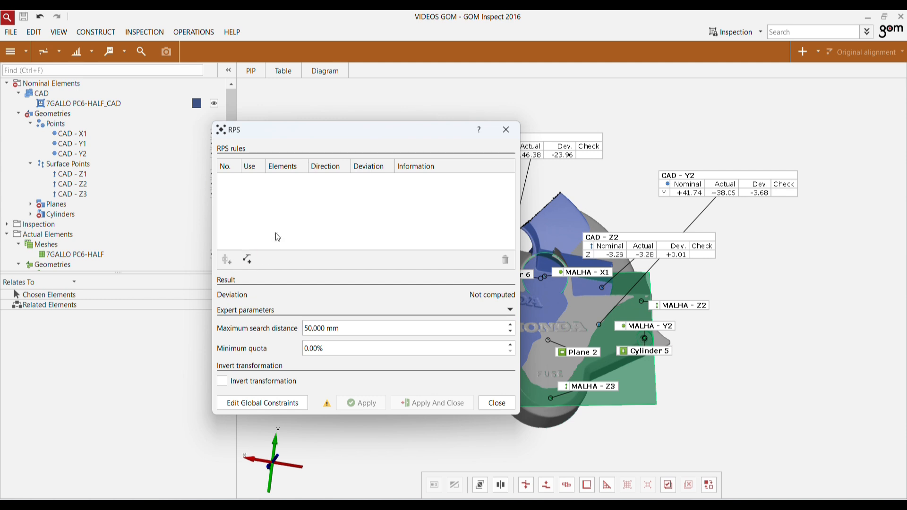
left_click(58, 125)
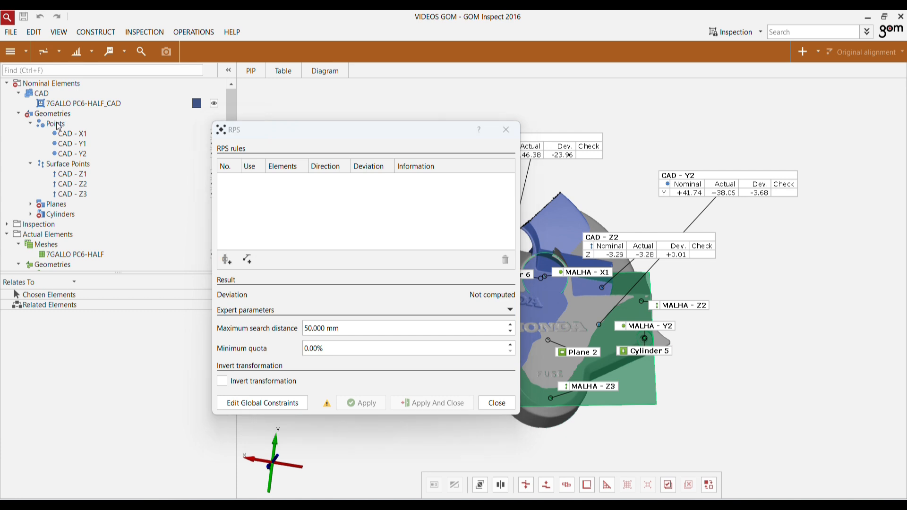
left_click(69, 165, "ctrl")
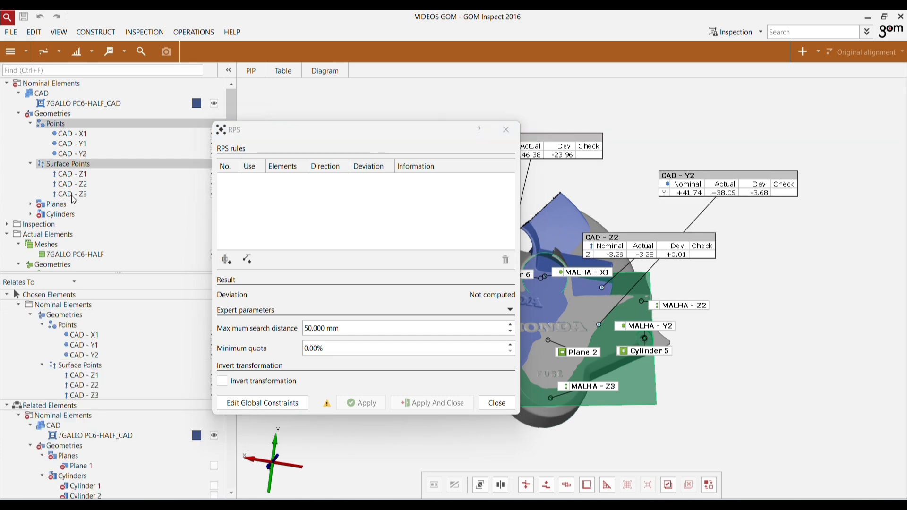
left_click(227, 260)
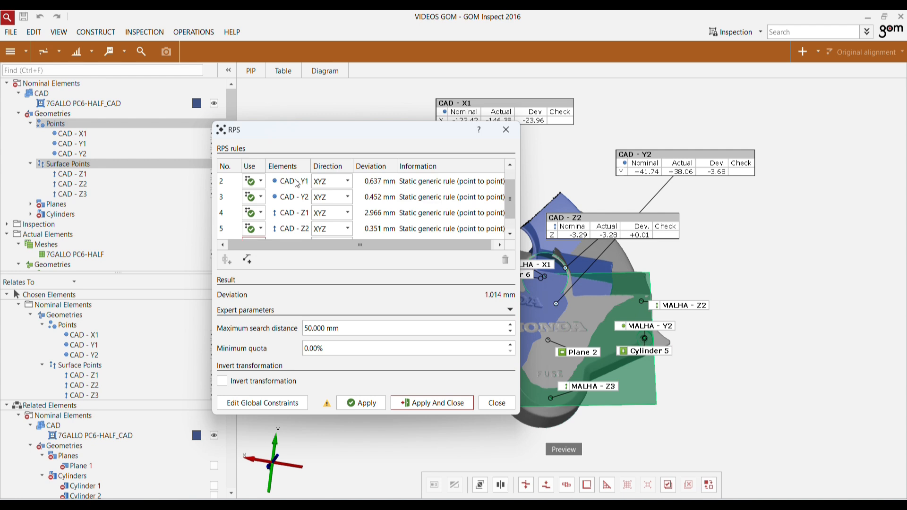
Step: Set the RPS rule direction of CAD - Y1 and CAD - Y2 to Y only
left_click(328, 182)
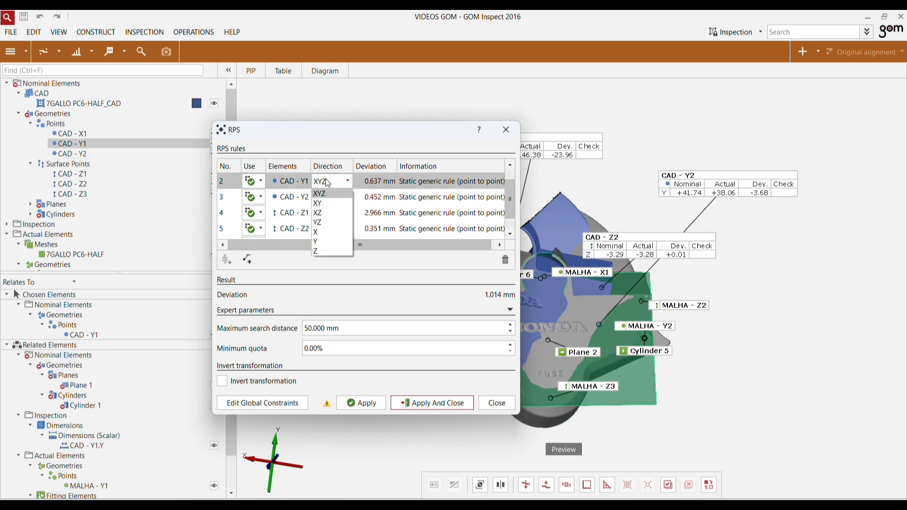
left_click(326, 242)
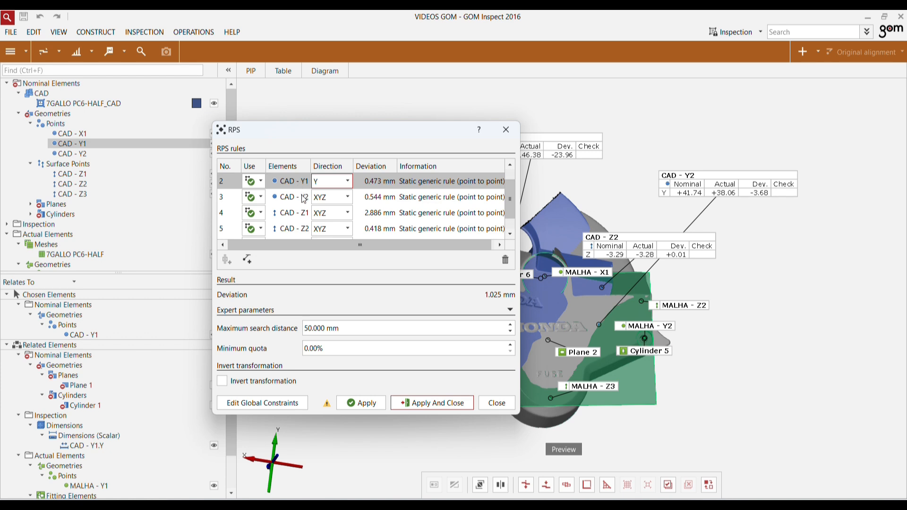
left_click(329, 202)
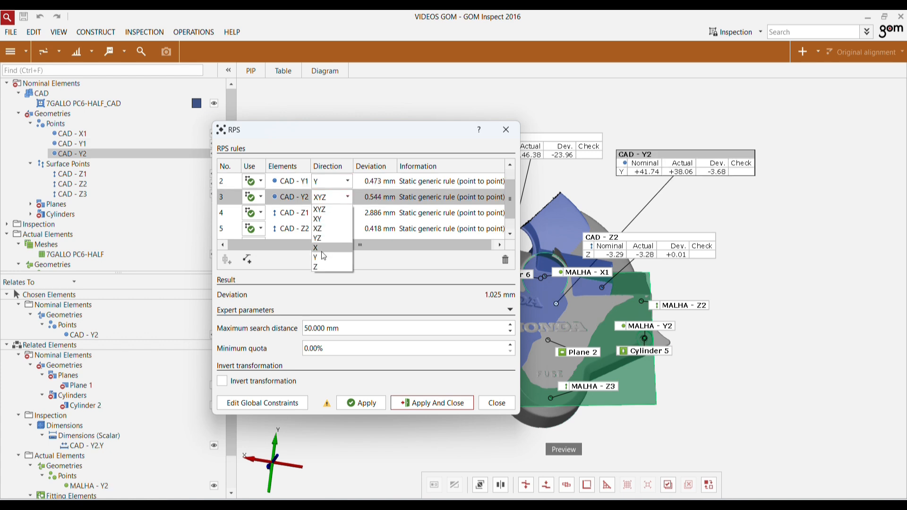
left_click(323, 259)
Step: Restrict the RPS rules of CAD - Z1, CAD - Z2 and CAD - Z3 to the Z direction
left_click(331, 213)
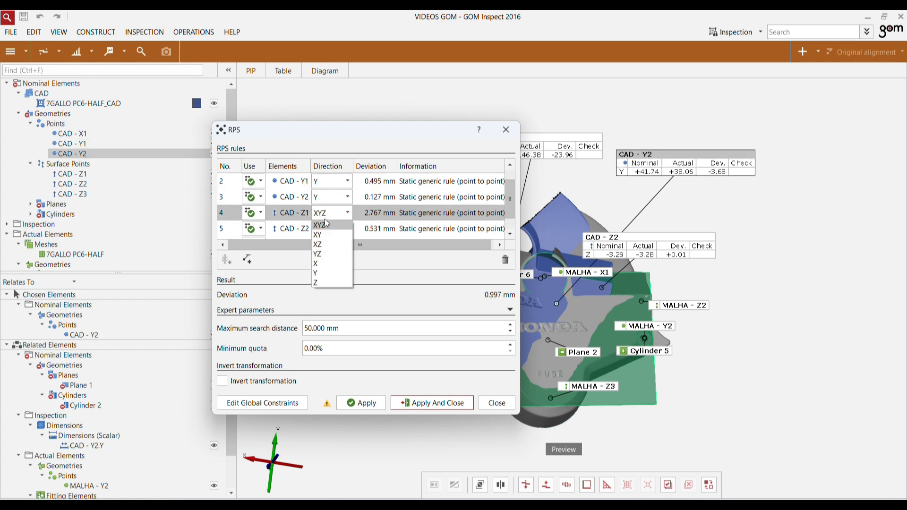
left_click(324, 283)
left_click(331, 229)
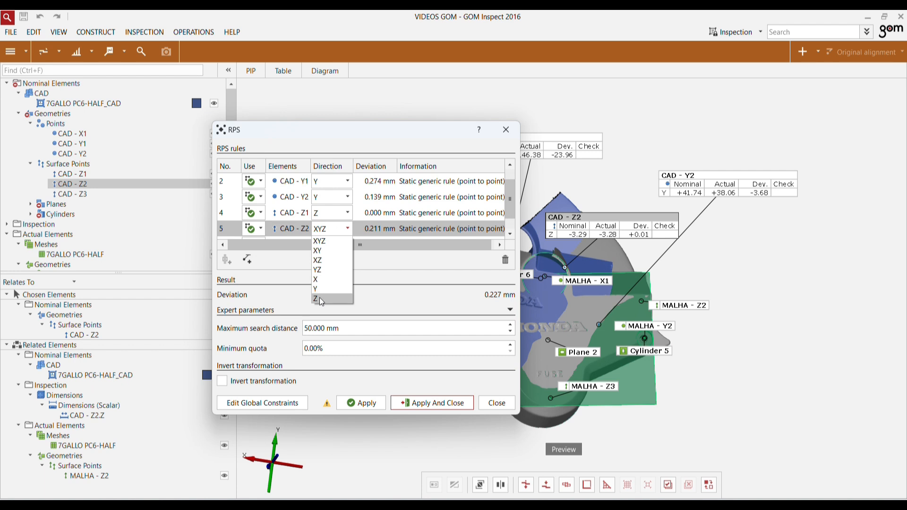
left_click(319, 299)
left_click(330, 228)
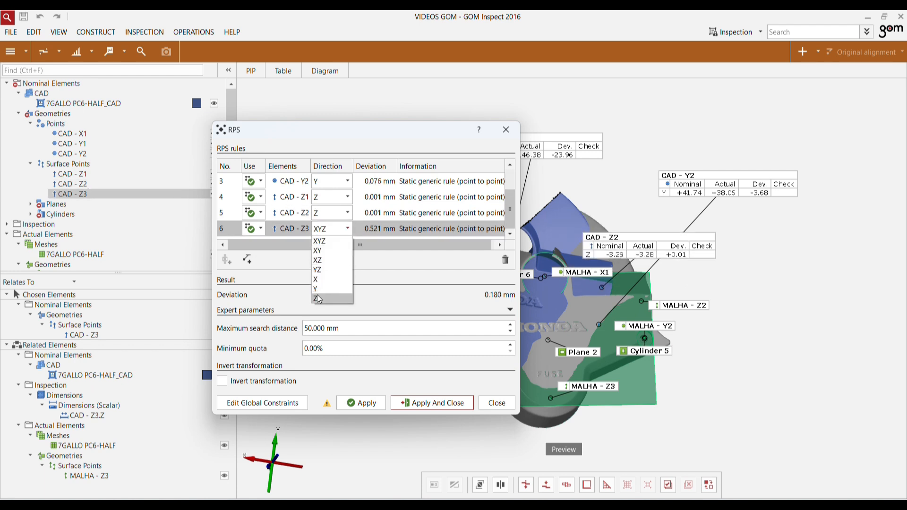
left_click(321, 298)
Step: Set the CAD - X1 rule direction to X and move the RPS dialog aside to uncover the part
scroll(337, 212, "up", 1)
left_click(331, 181)
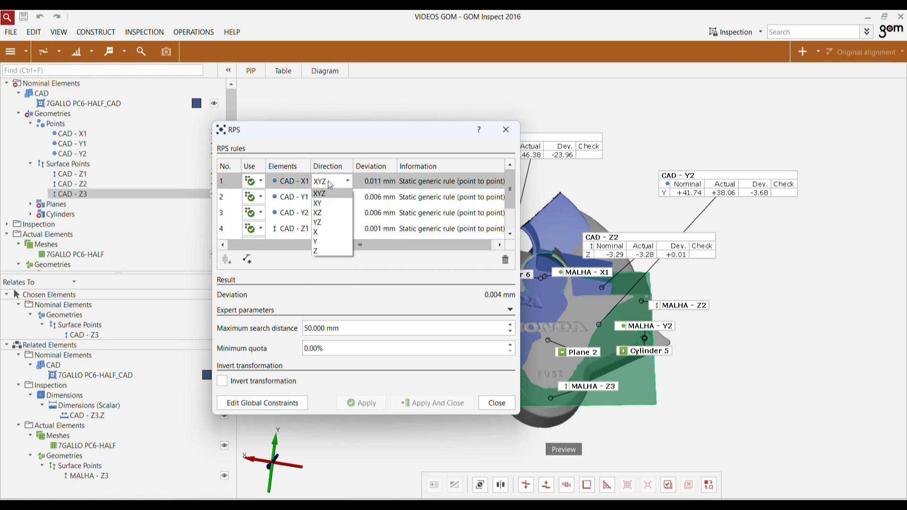
left_click(322, 234)
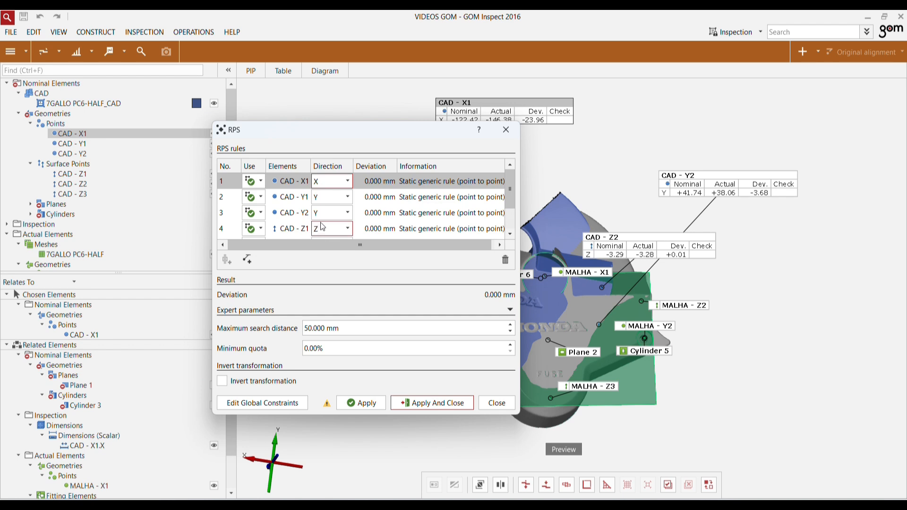
left_click_drag(444, 131, 329, 99)
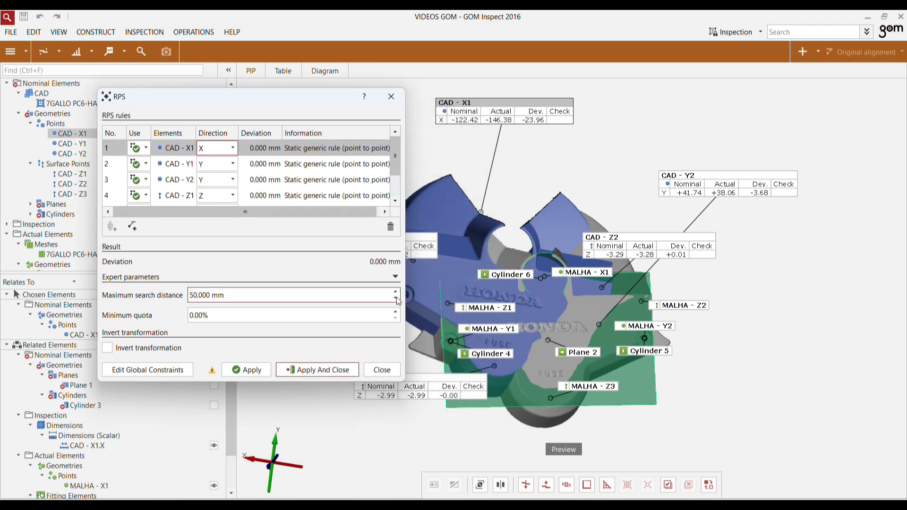
left_click_drag(271, 96, 328, 98)
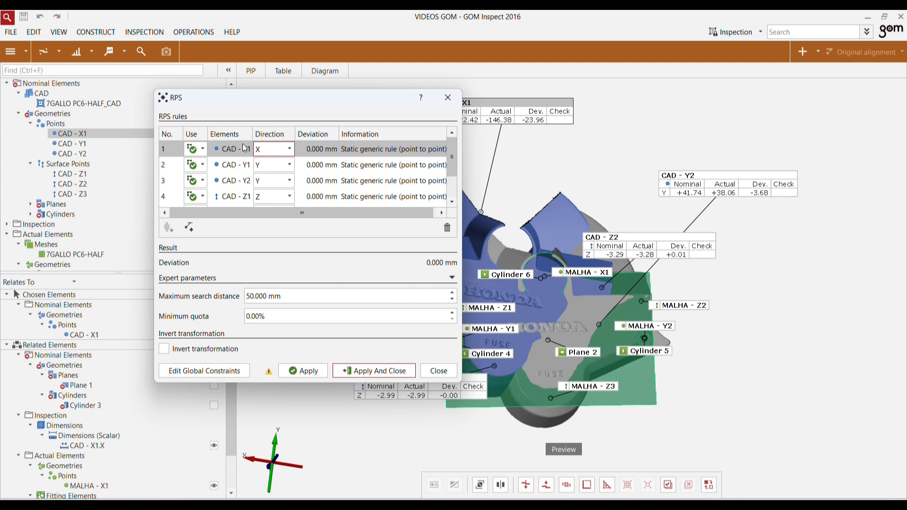
Step: Select all Actual Elements as the elements to transform, then apply the RPS alignment and close its dialog
scroll(61, 247, "down", 1)
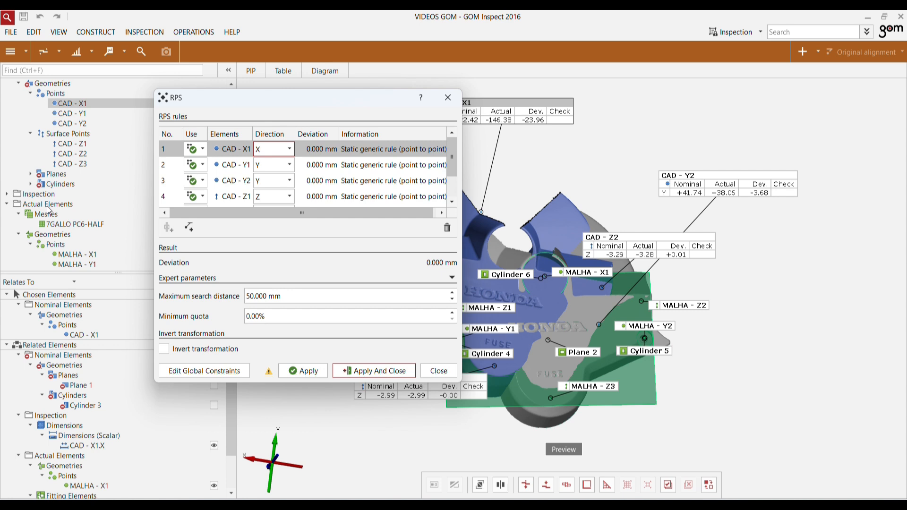
left_click(46, 207)
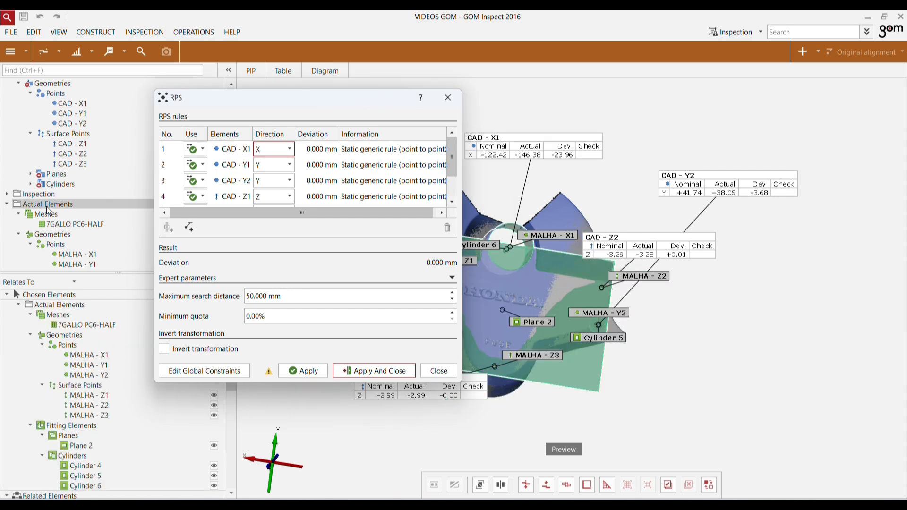
left_click(31, 245)
double_click(64, 257)
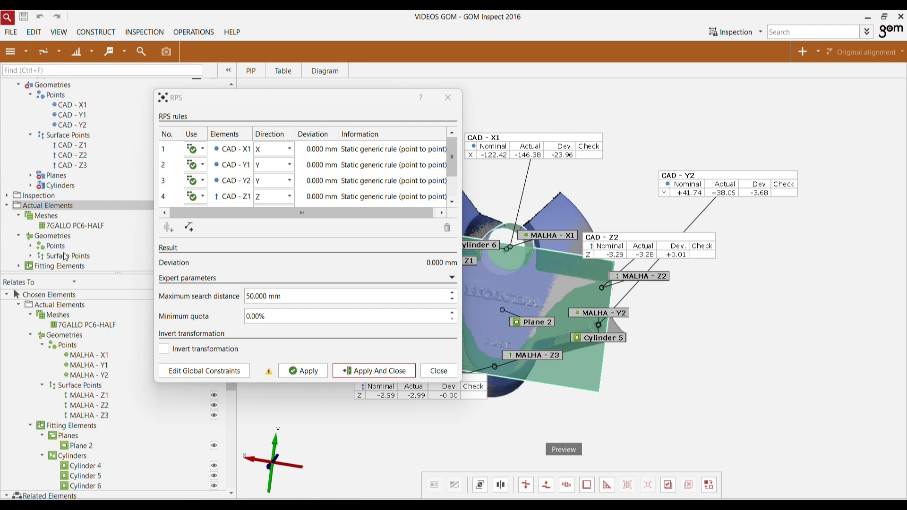
left_click(18, 236)
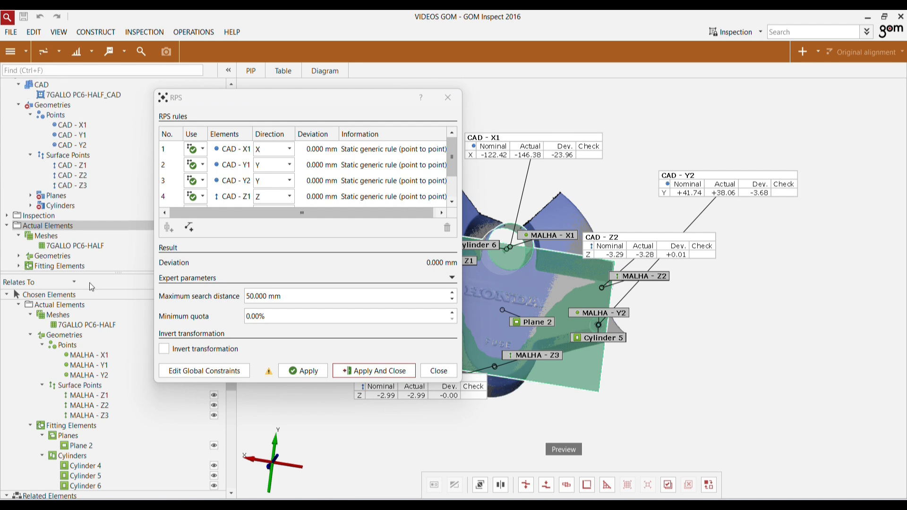
middle_click_drag(531, 292, 635, 285)
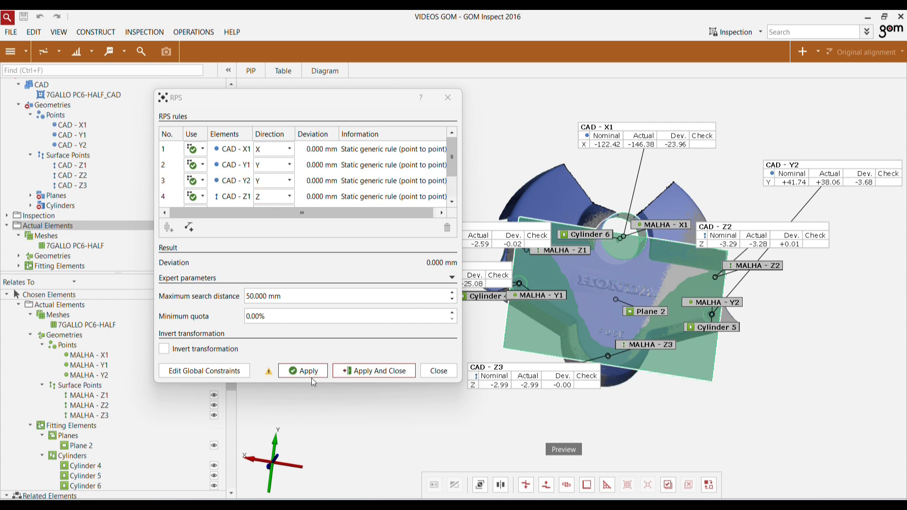
left_click(366, 371)
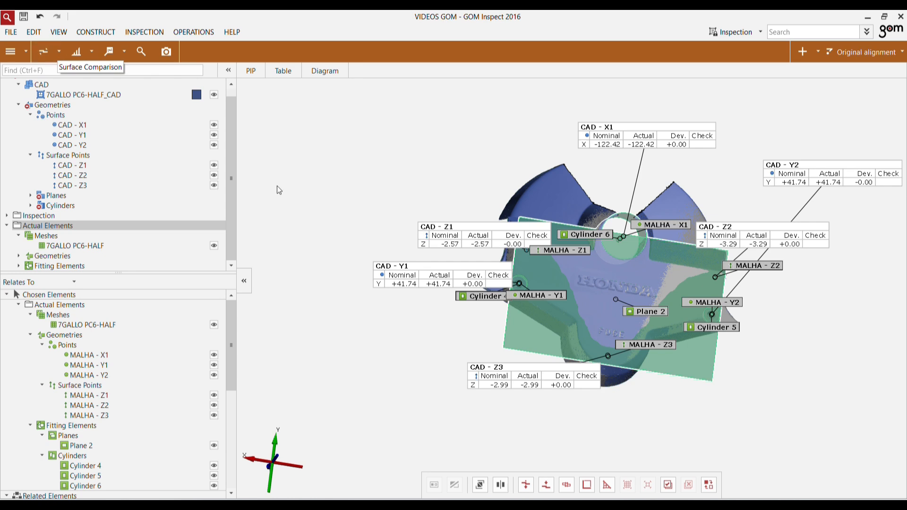
Step: Align the view to the XY plane and spread the CAD X1, Y1, Y2, Z1, Z2 and Z3 labels around the part
left_click_drag(439, 229, 444, 173)
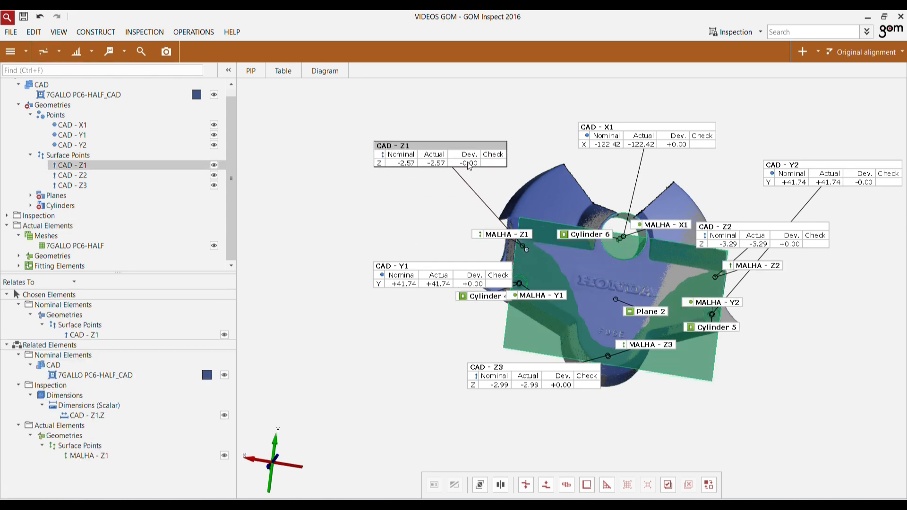
left_click(275, 460)
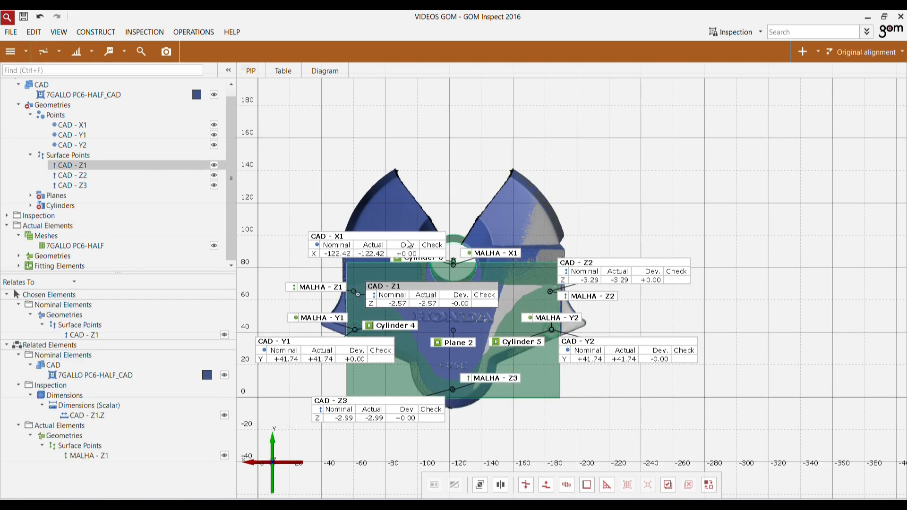
left_click_drag(407, 245, 491, 114)
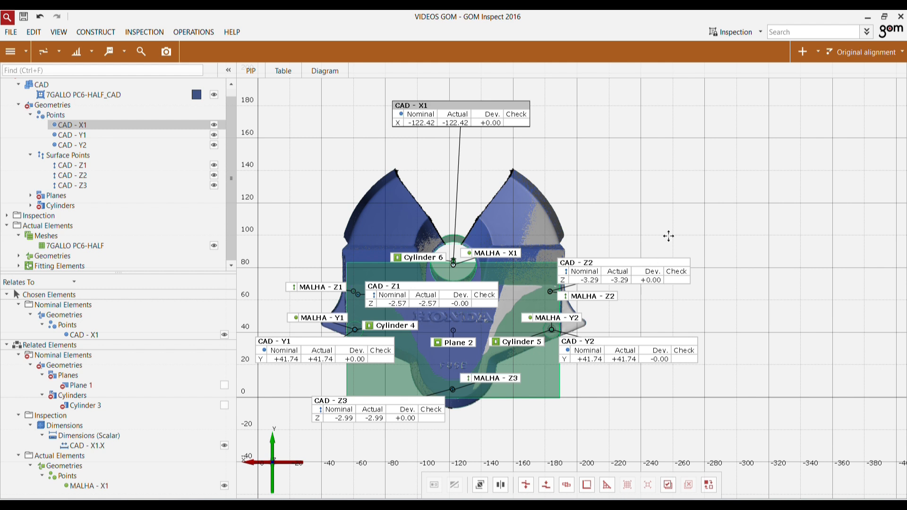
left_click_drag(647, 271, 701, 181)
left_click_drag(382, 286, 290, 177)
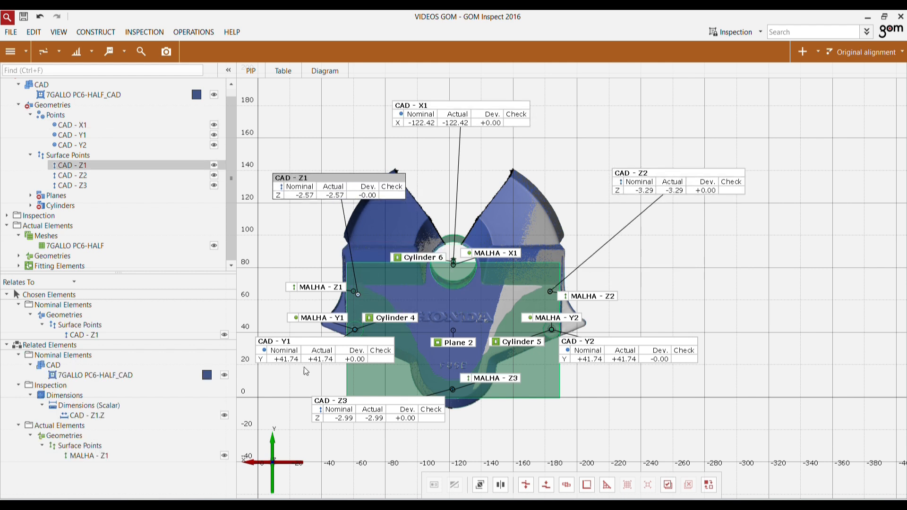
left_click_drag(299, 342, 298, 389)
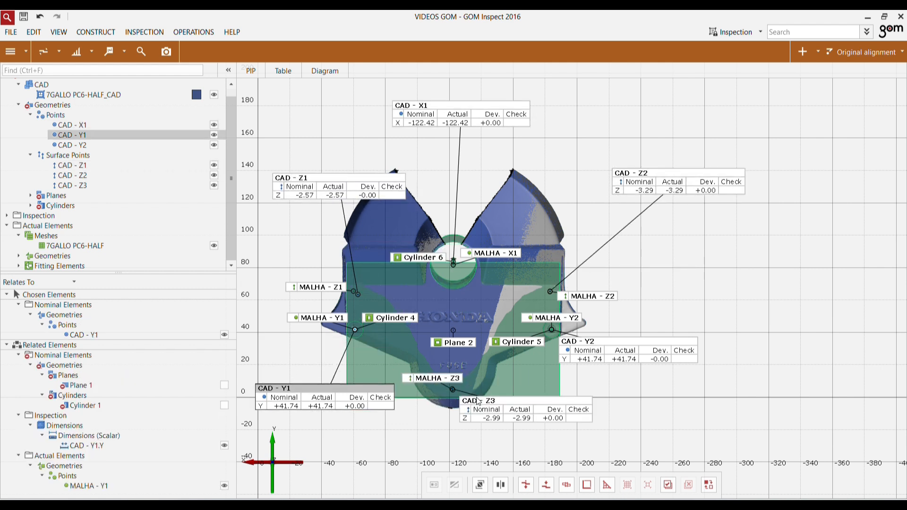
left_click_drag(478, 400, 411, 435)
left_click_drag(605, 347, 641, 375)
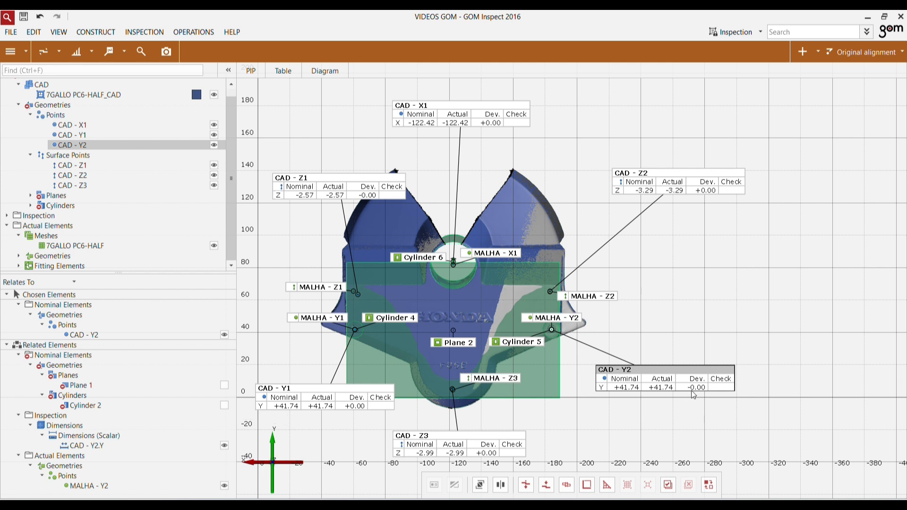
left_click(688, 314)
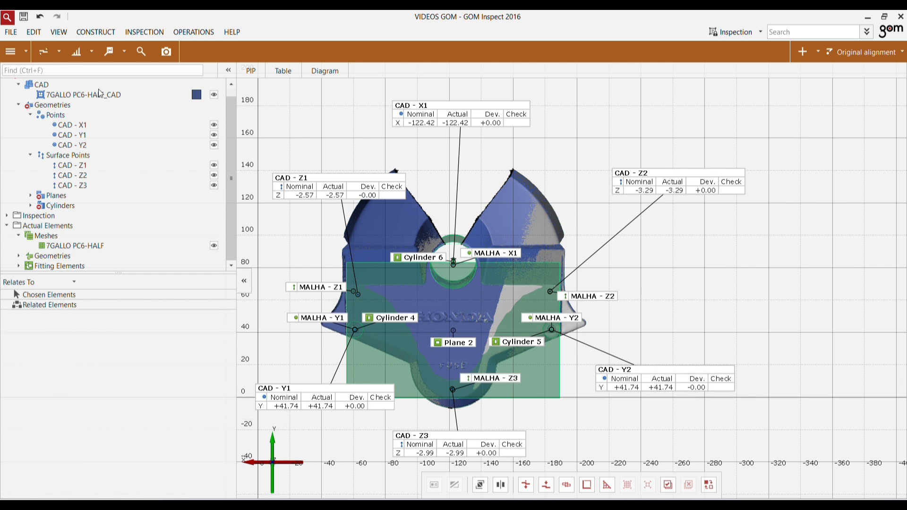
Step: Create a surface comparison on actual against all CAD groups, with a maximum distance of 10.00 mm
left_click(59, 51)
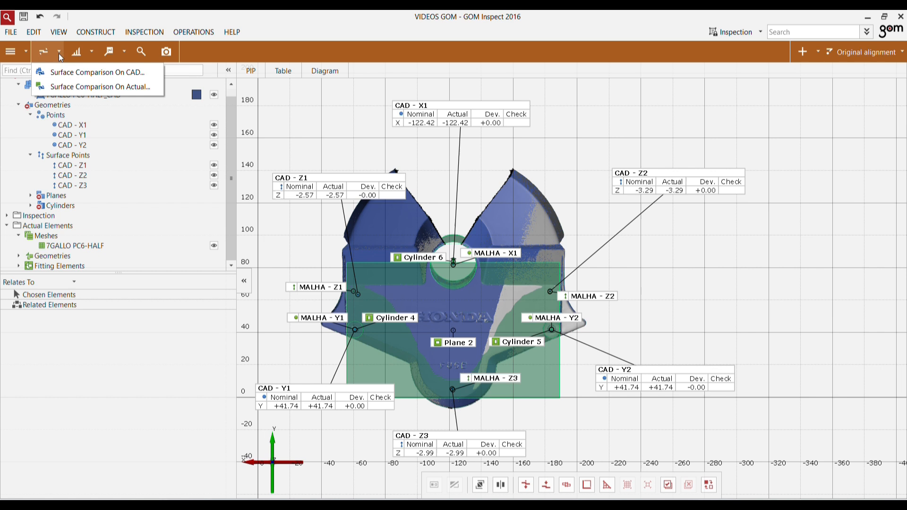
left_click(68, 85)
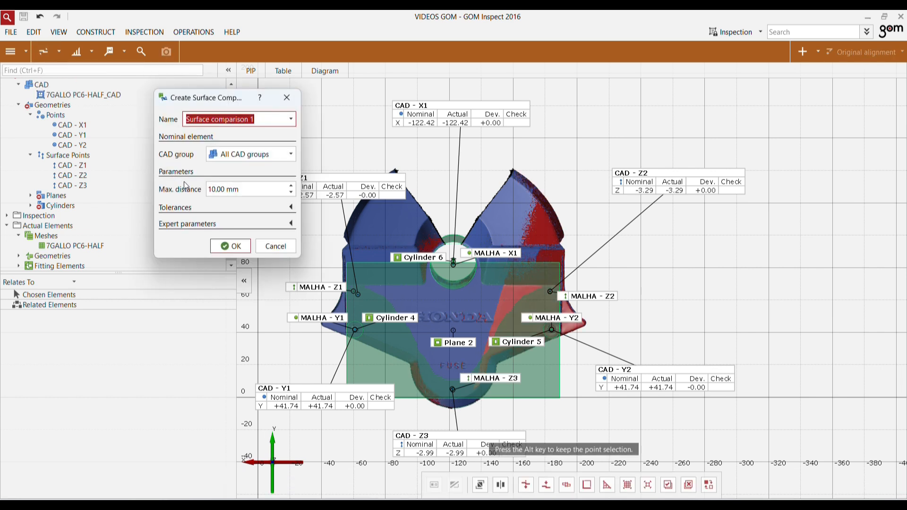
left_click(238, 247)
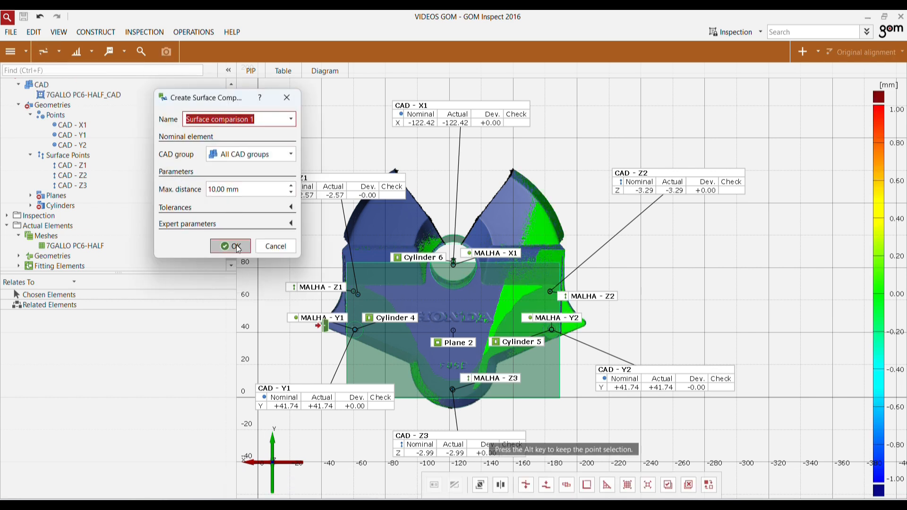
Step: Show only the surface comparison on actual, hiding the CAD, mesh and reference points
left_click(7, 216)
left_click(18, 225)
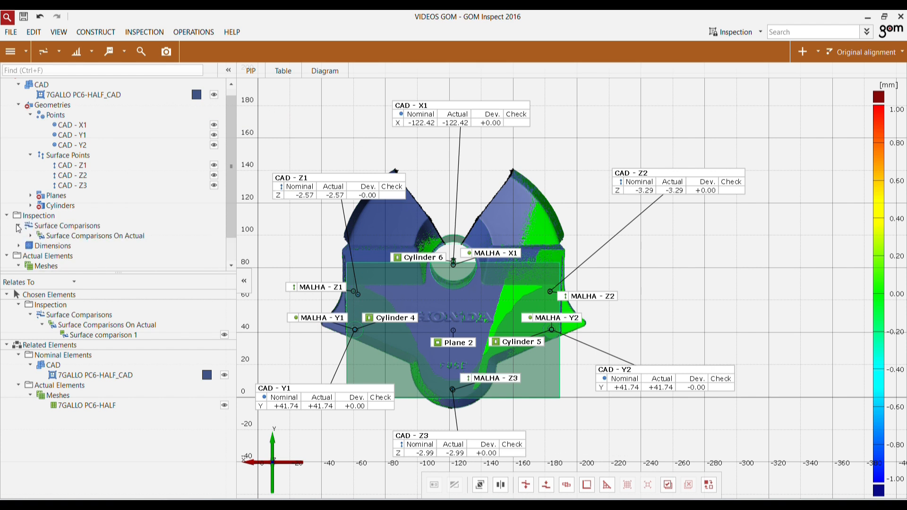
left_click(54, 237)
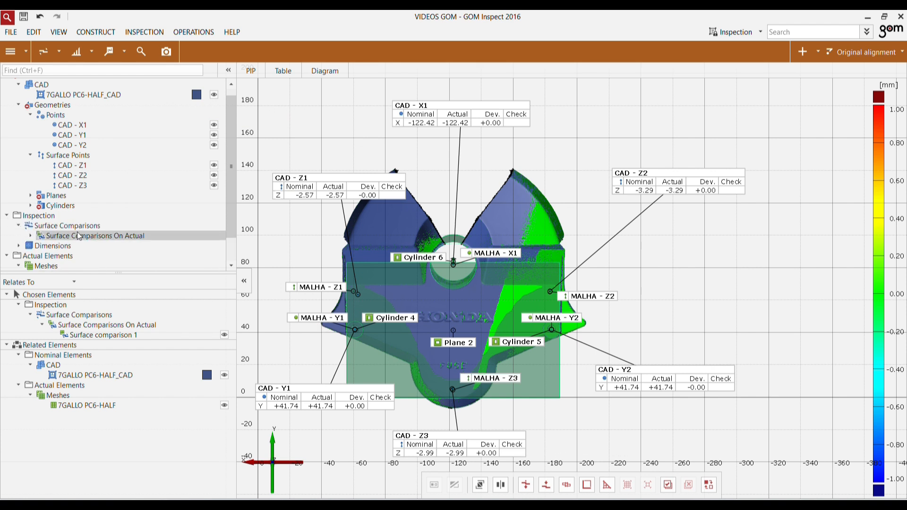
double_click(77, 236)
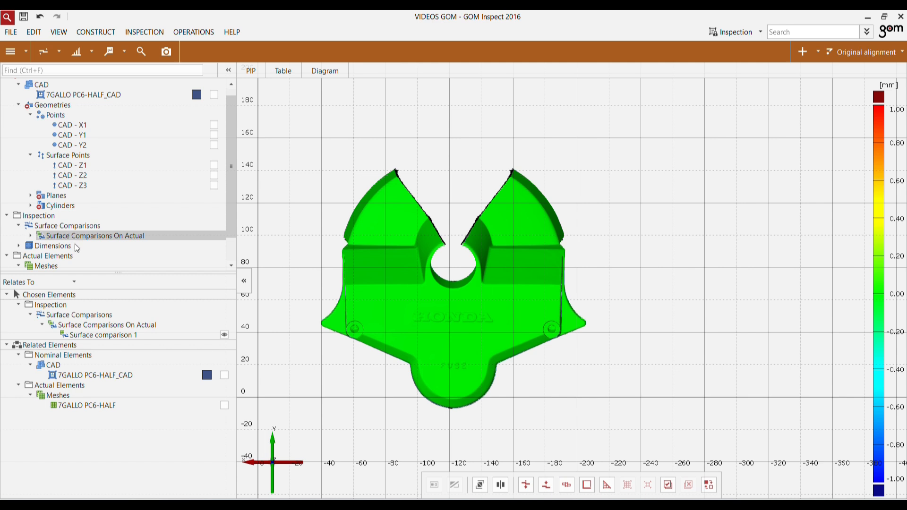
right_click_drag(407, 320, 493, 288)
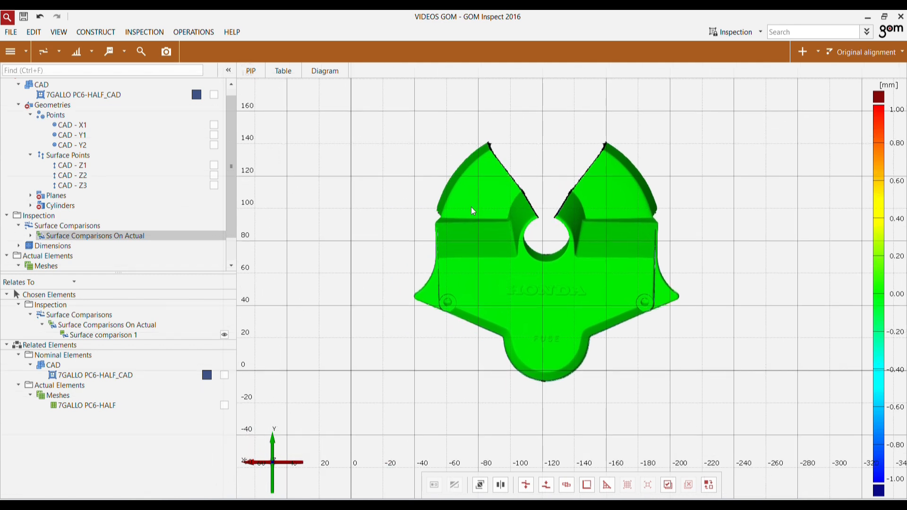
scroll(529, 273, "up", 2)
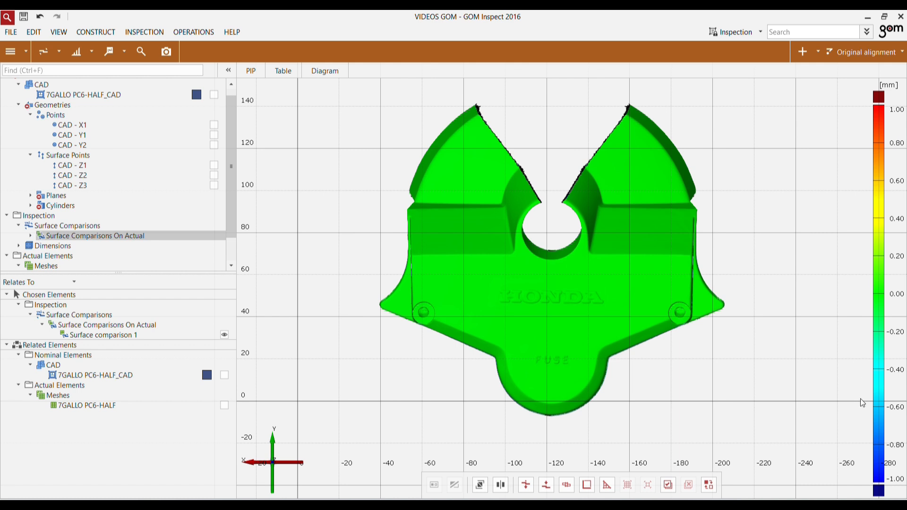
Step: Place six deviation labels on the front of the part: one on each upper wing, each stepped face and each side of the HONDA lettering
left_click(109, 52)
left_click(124, 83)
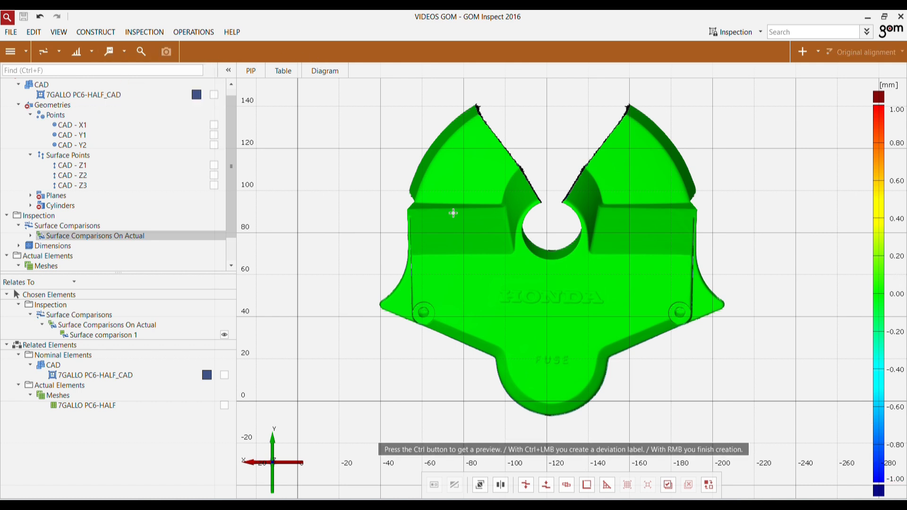
left_click(479, 172, "ctrl")
left_click(634, 165, "ctrl")
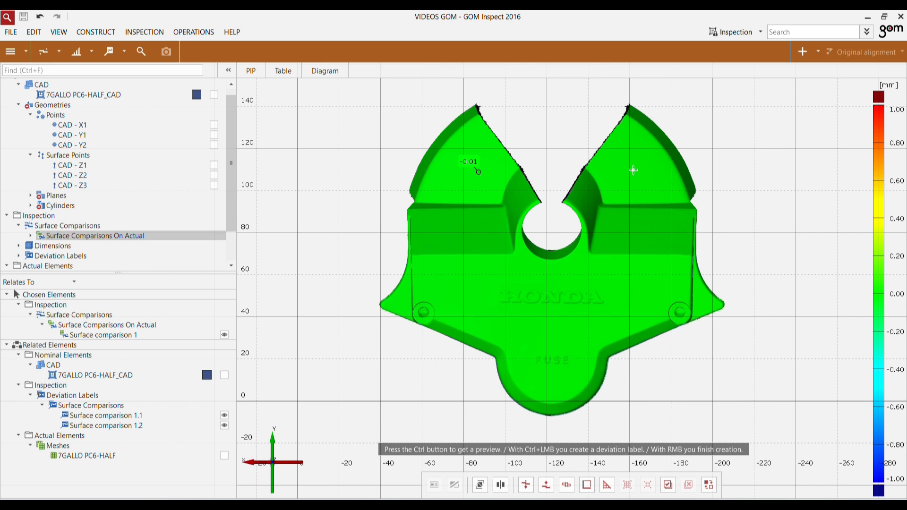
left_click(653, 230, "ctrl")
left_click(452, 241, "ctrl")
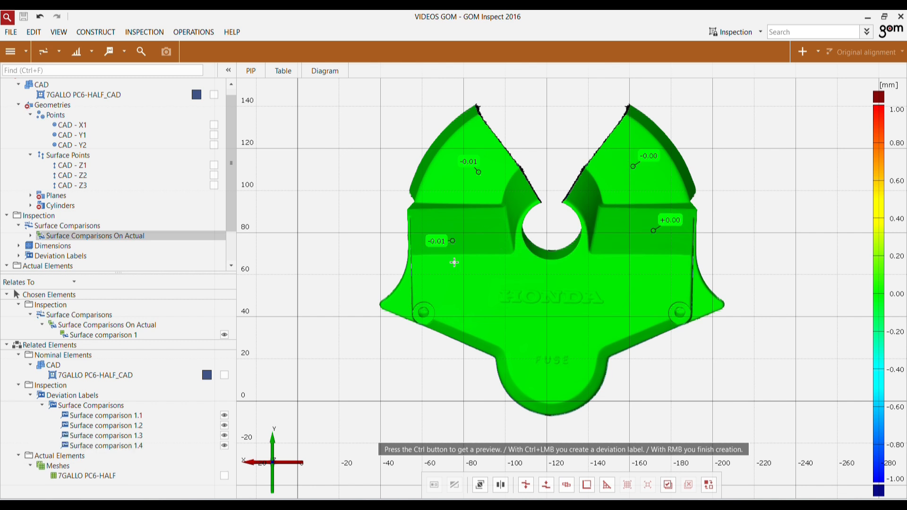
left_click(452, 290, "ctrl")
left_click(645, 301, "ctrl")
Step: Add deviation labels on the two lower side walls, the rounded bottom wall and the face between HONDA and FUSE, then finish labelling
left_click_drag(588, 347, 581, 272)
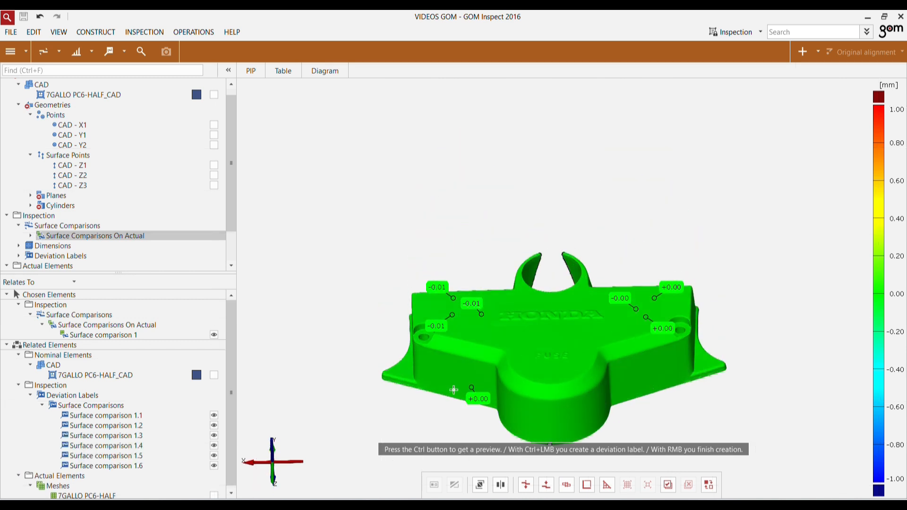
left_click(454, 385, "ctrl")
left_click(545, 421, "ctrl")
left_click(654, 374, "ctrl")
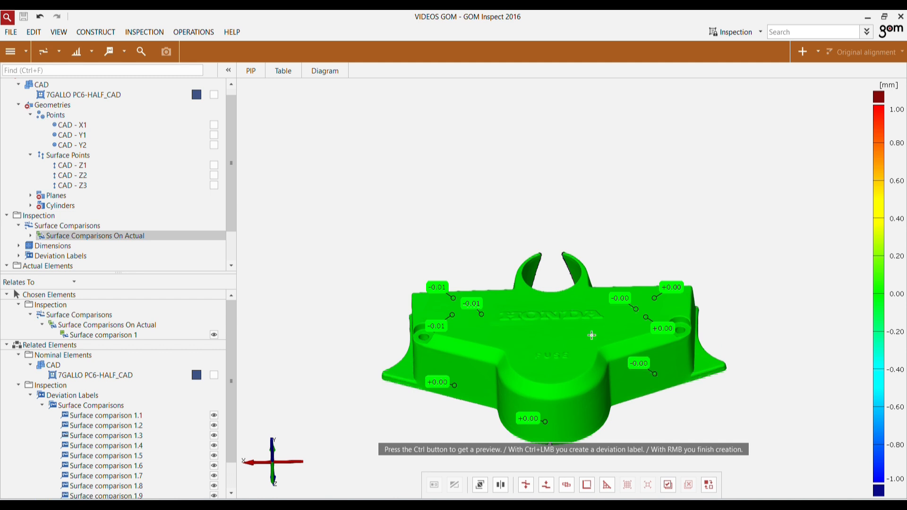
left_click_drag(592, 335, 600, 383)
left_click(554, 340, "ctrl")
right_click(562, 363)
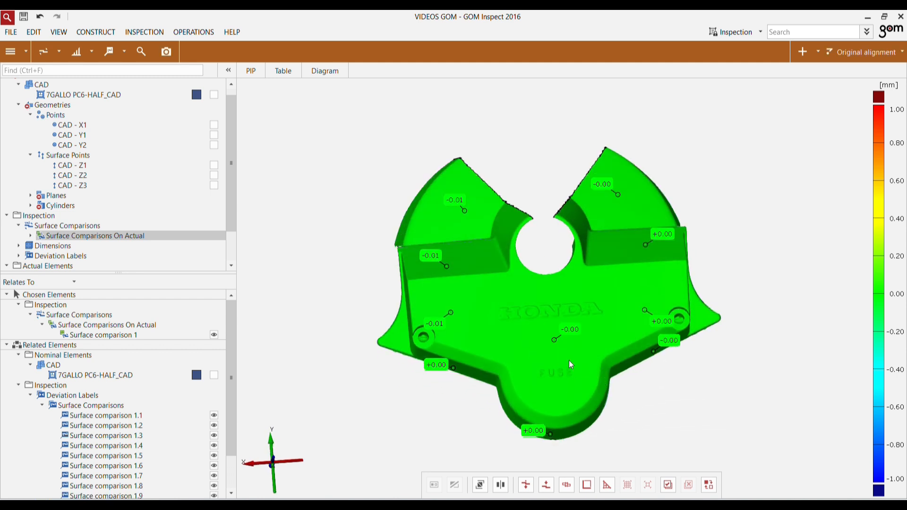
Step: Review the deviation labels around the part and align the view to the XY plane
left_click_drag(570, 365, 505, 258)
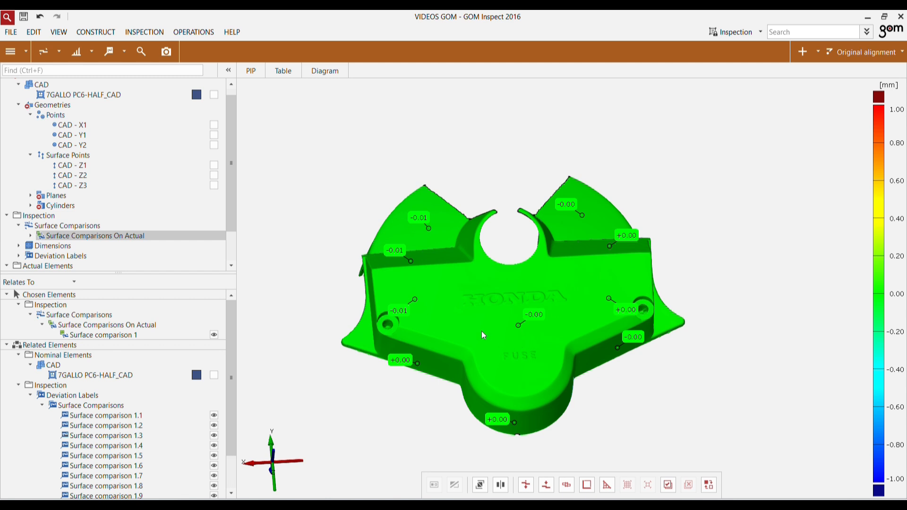
scroll(118, 201, "down", 2)
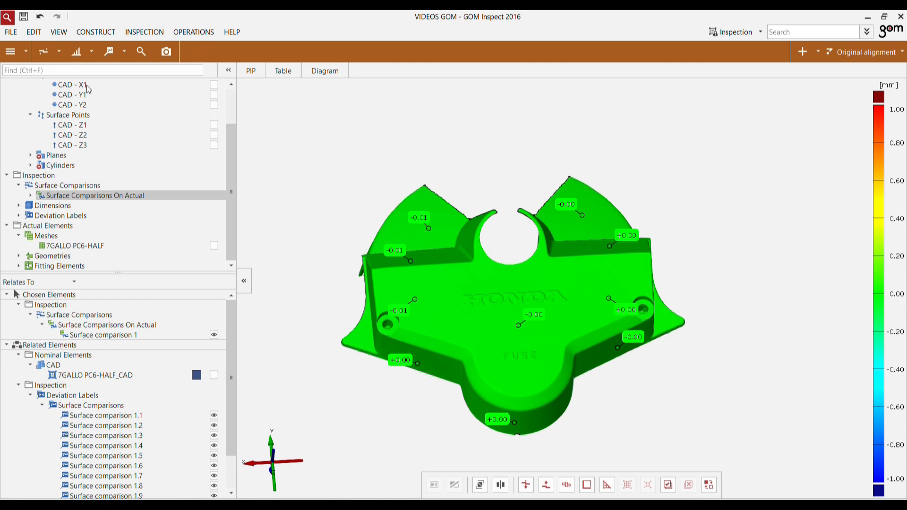
scroll(104, 120, "up", 1)
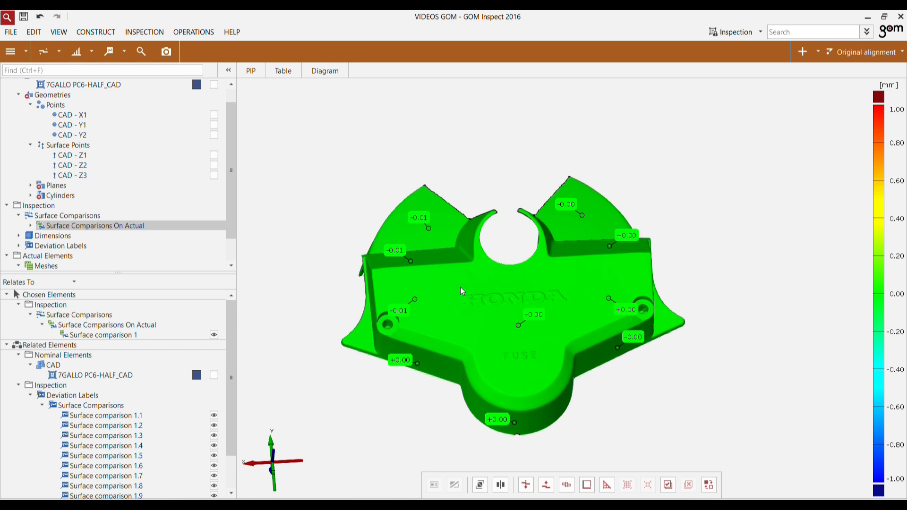
mouse_move(462, 292)
left_mouse_down()
mouse_move(449, 300)
mouse_move(452, 313)
mouse_move(463, 293)
left_mouse_up()
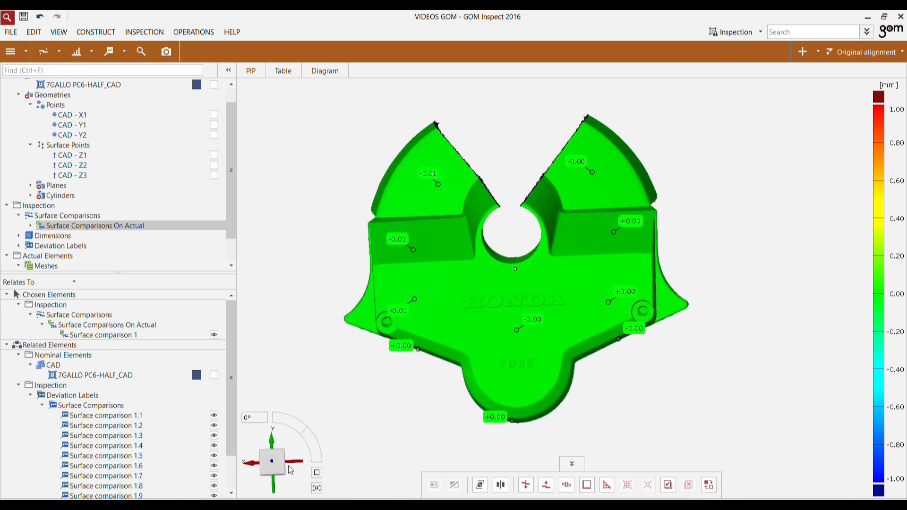
left_click(274, 465)
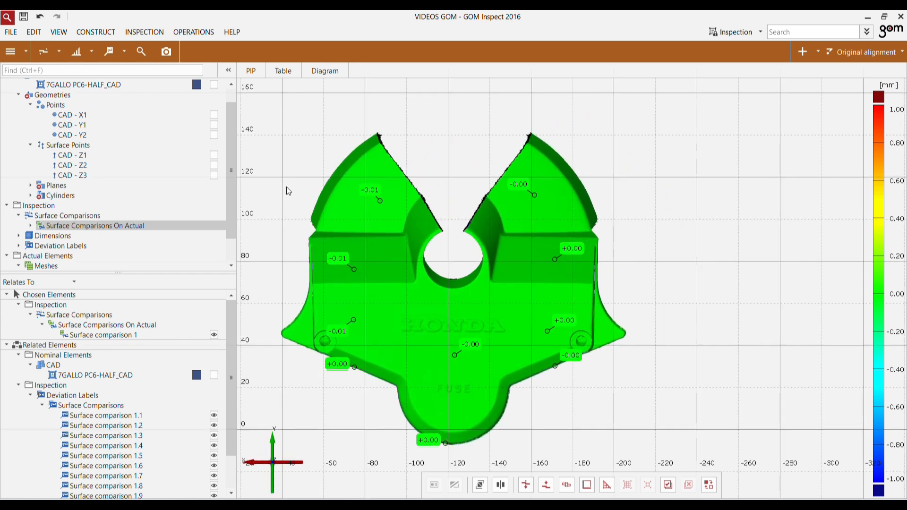
Step: Show only the 7GALLO PC6-HALF_CAD model together with the 7GALLO PC6-HALF mesh
scroll(137, 120, "up", 1)
left_click(113, 104)
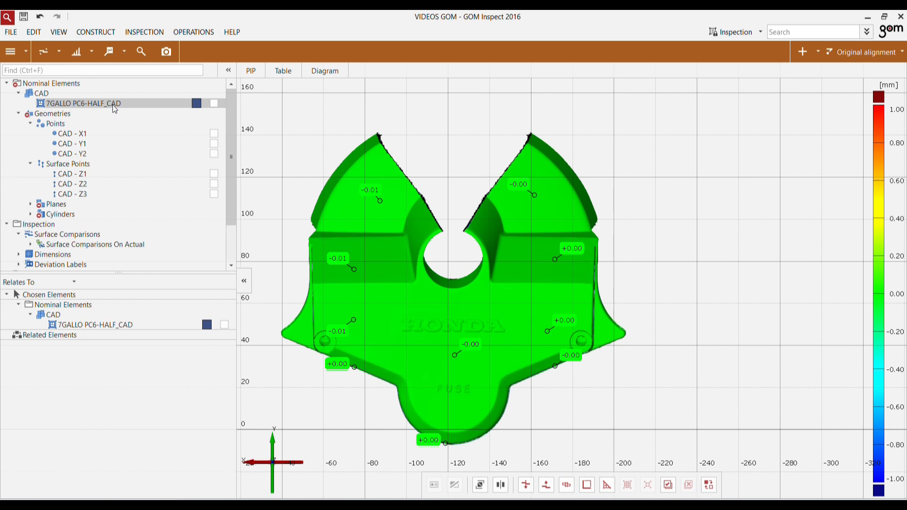
double_click(113, 105)
scroll(97, 250, "down", 1)
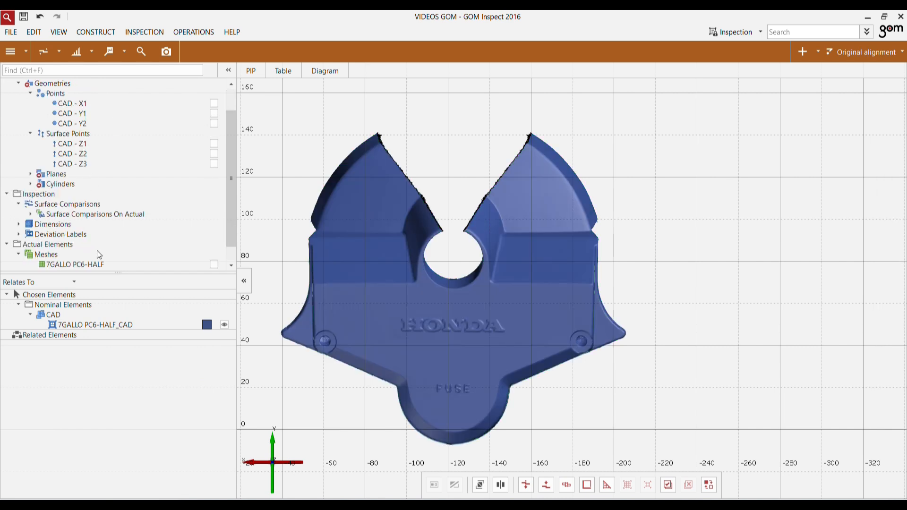
left_click(90, 265)
double_click(89, 265)
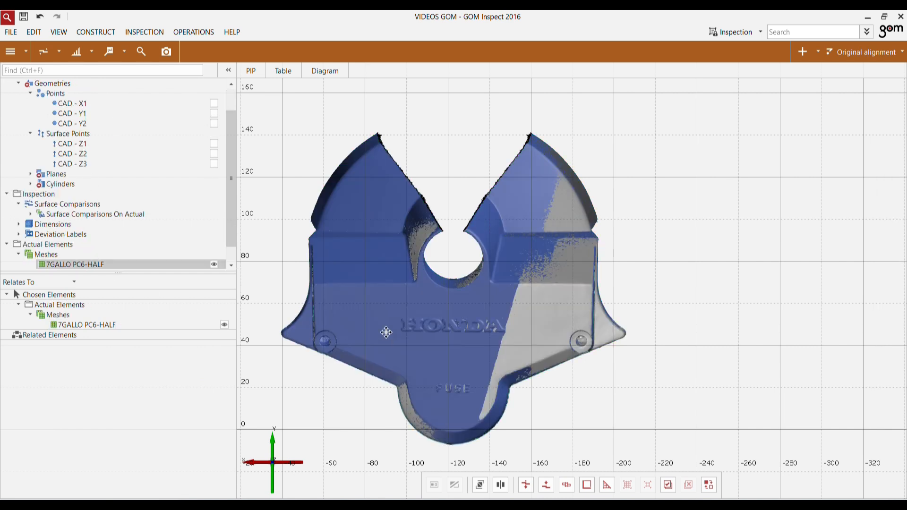
Step: Examine the overlap of the CAD and mesh up close, then display only the surface comparison
right_click_drag(383, 333, 446, 306)
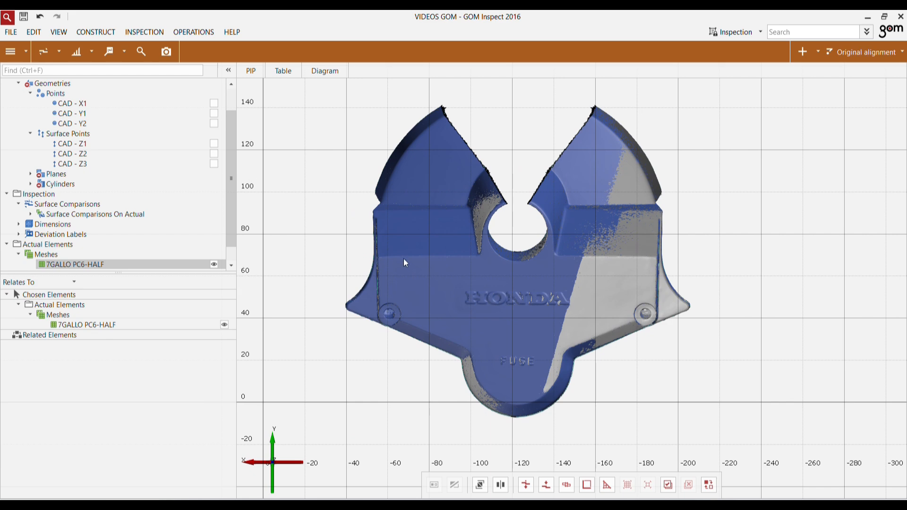
scroll(403, 259, "up", 3)
left_click_drag(537, 328, 514, 298)
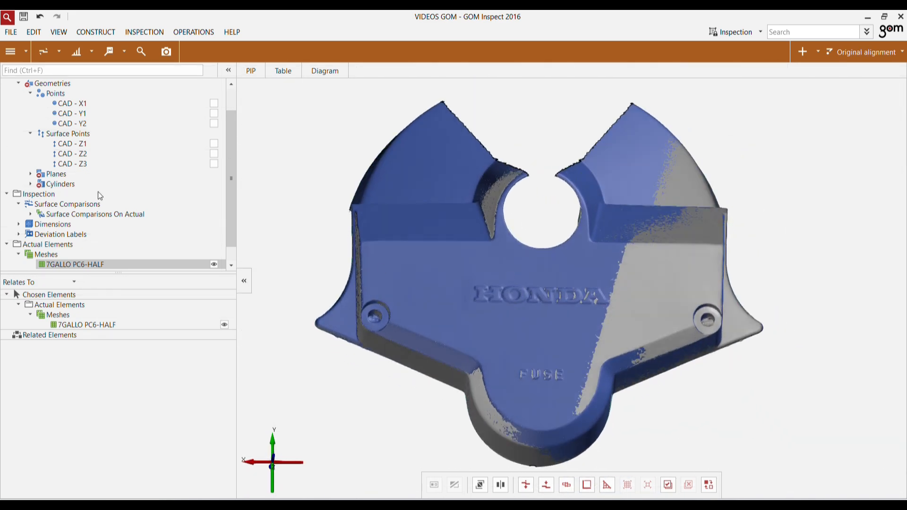
left_click(77, 204)
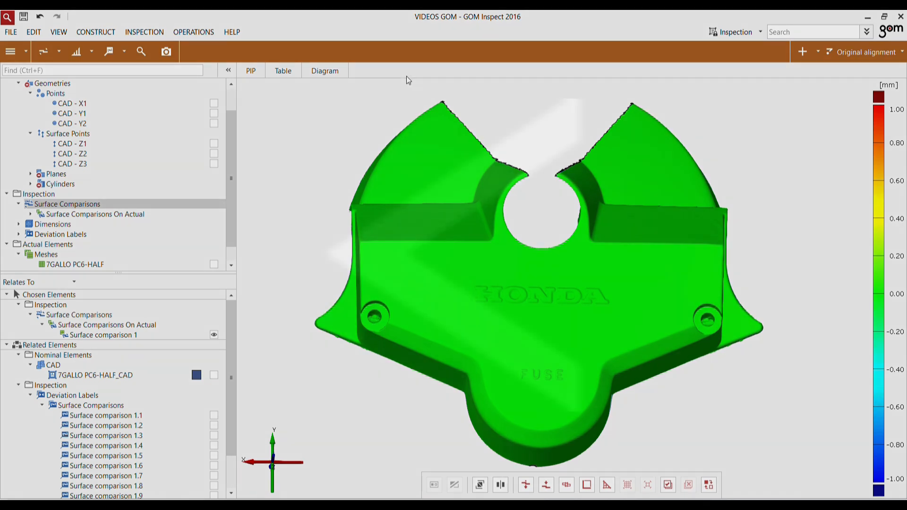